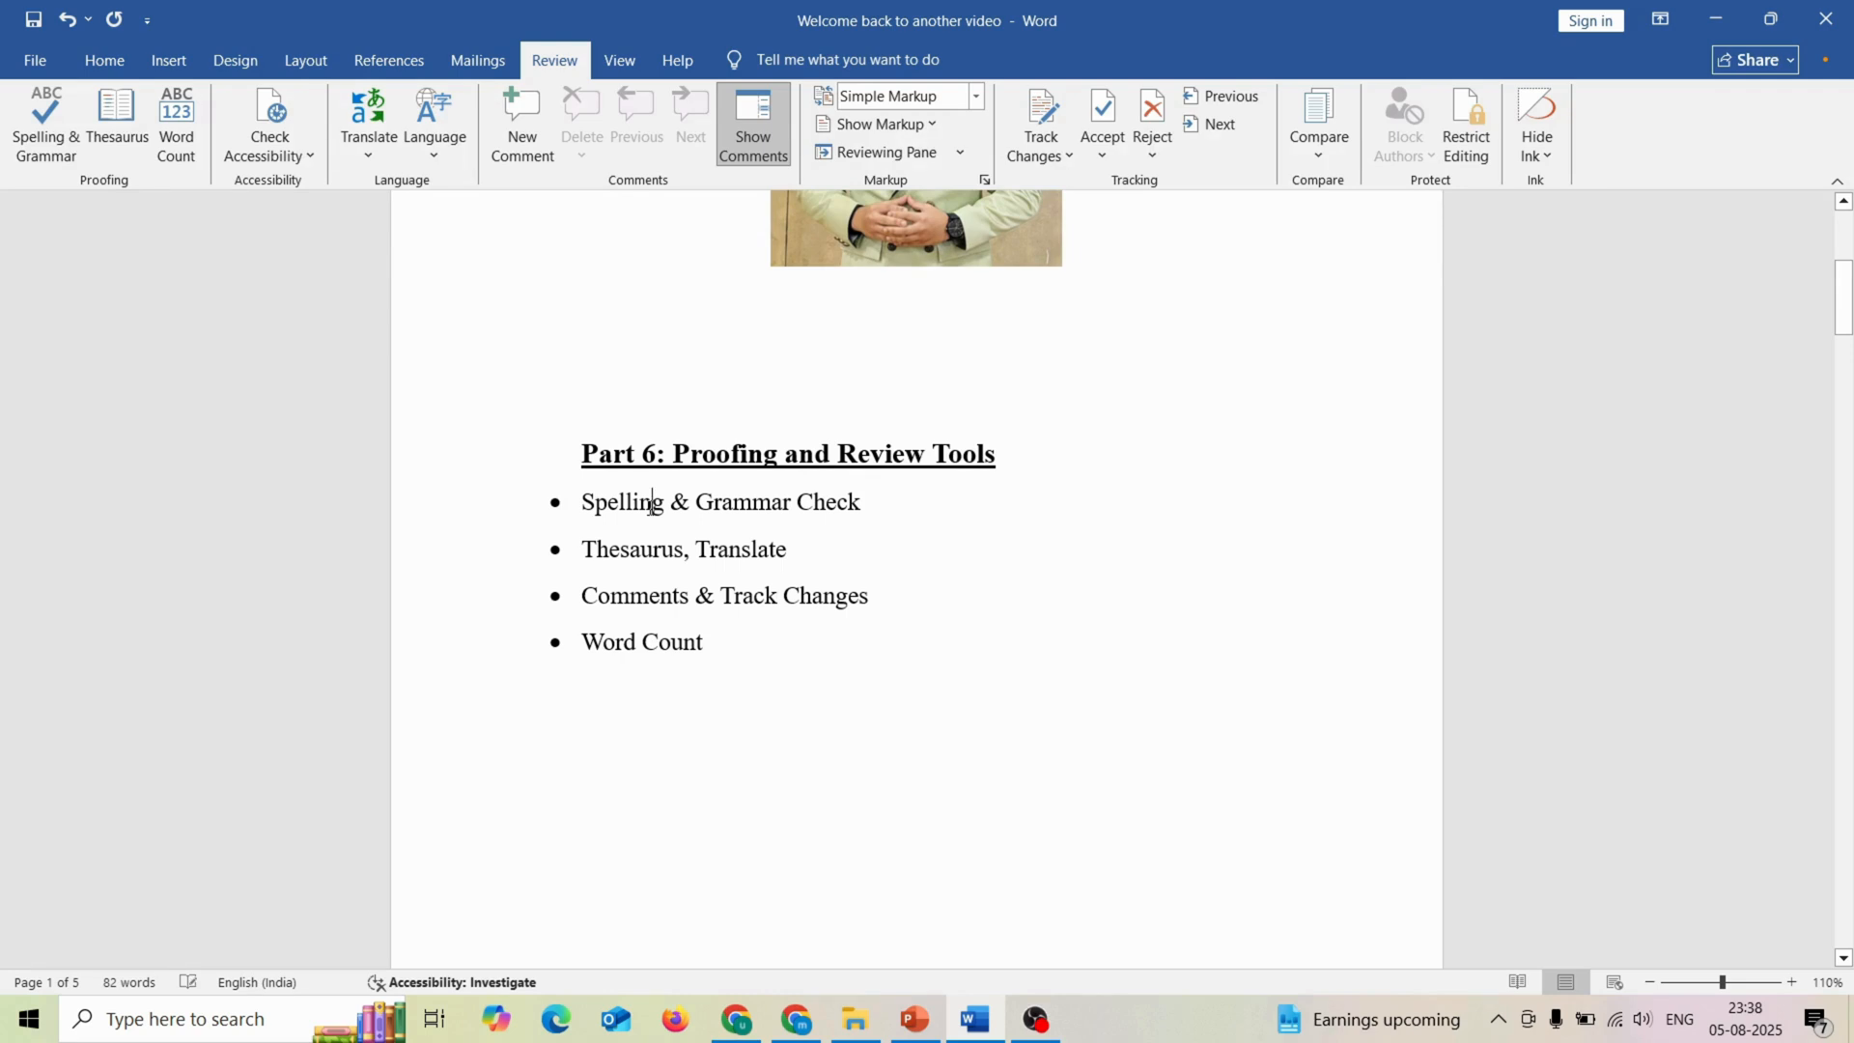
Step: Misspell the first bullet's words as "Spellinng" and "Gramamar" by inserting an extra letter in each
{"action": "type", "text": "n"}
{"action": "left_click", "coordinate": [710, 514]}
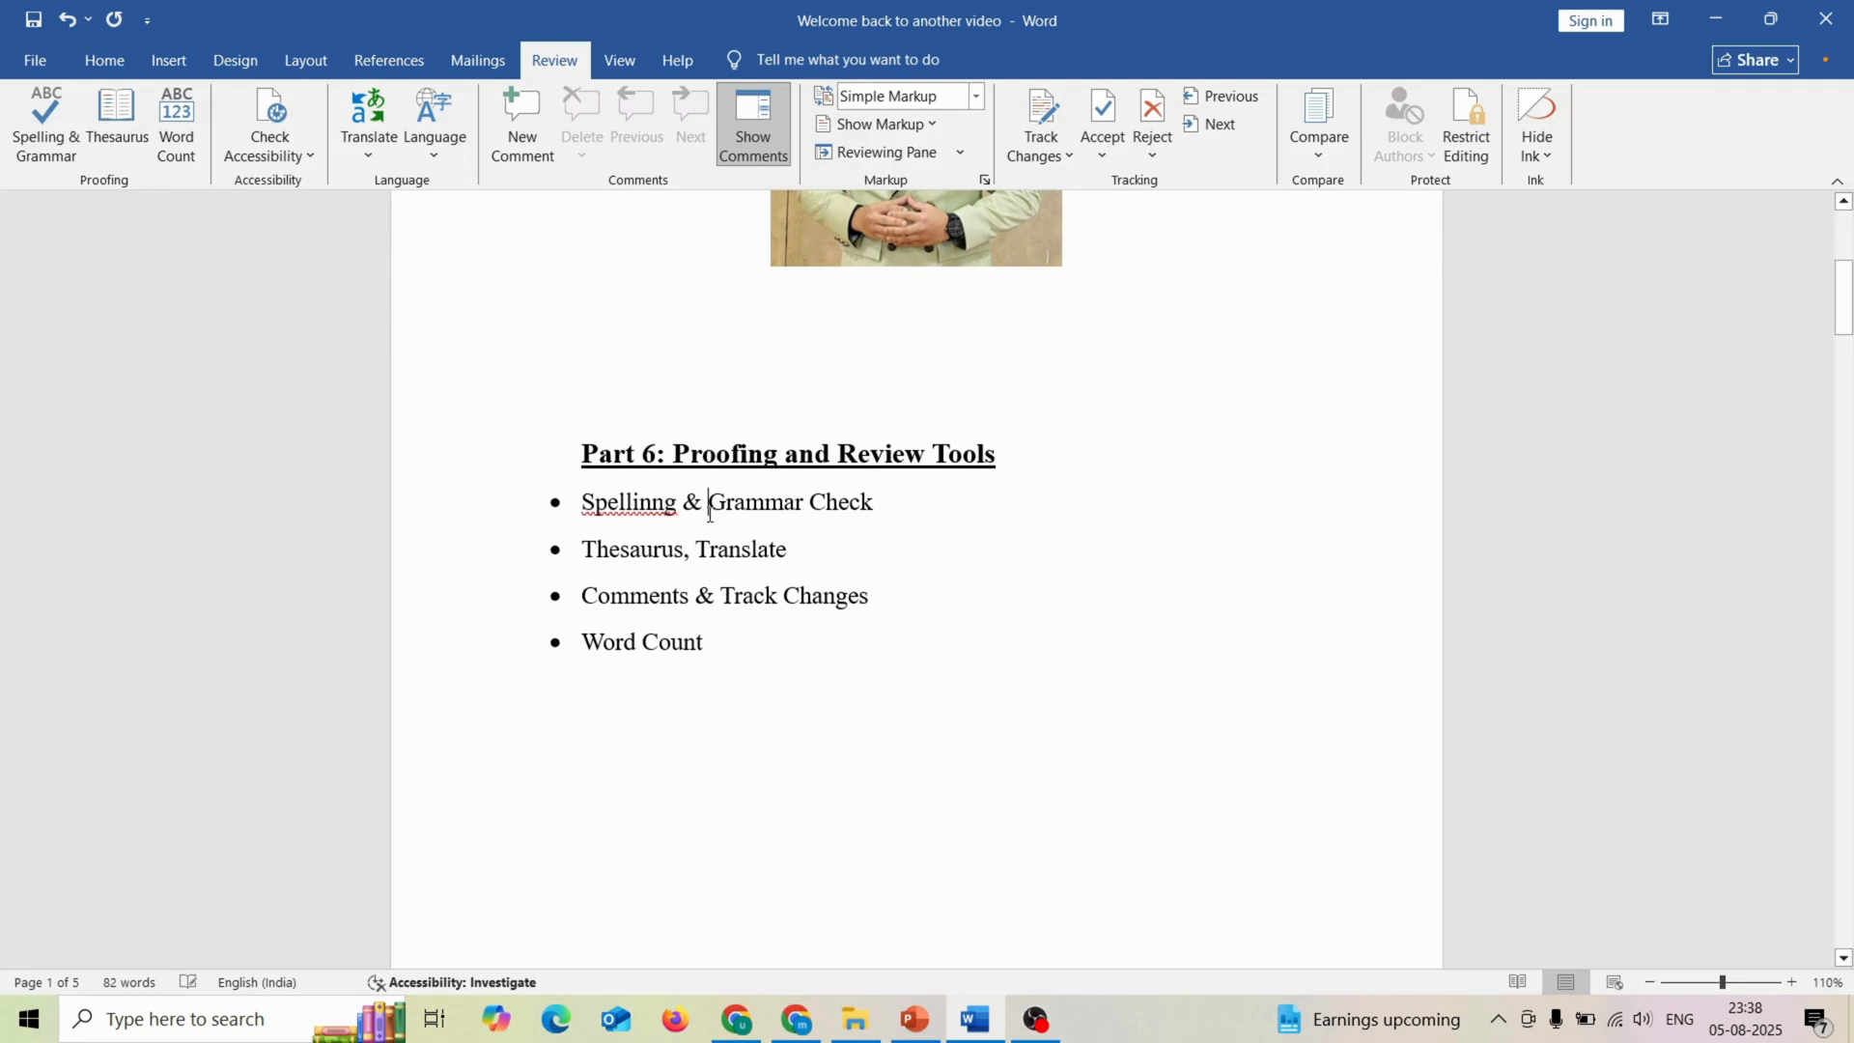
{"action": "left_click", "coordinate": [763, 504]}
{"action": "type", "text": "a"}
{"action": "left_click", "coordinate": [720, 722]}
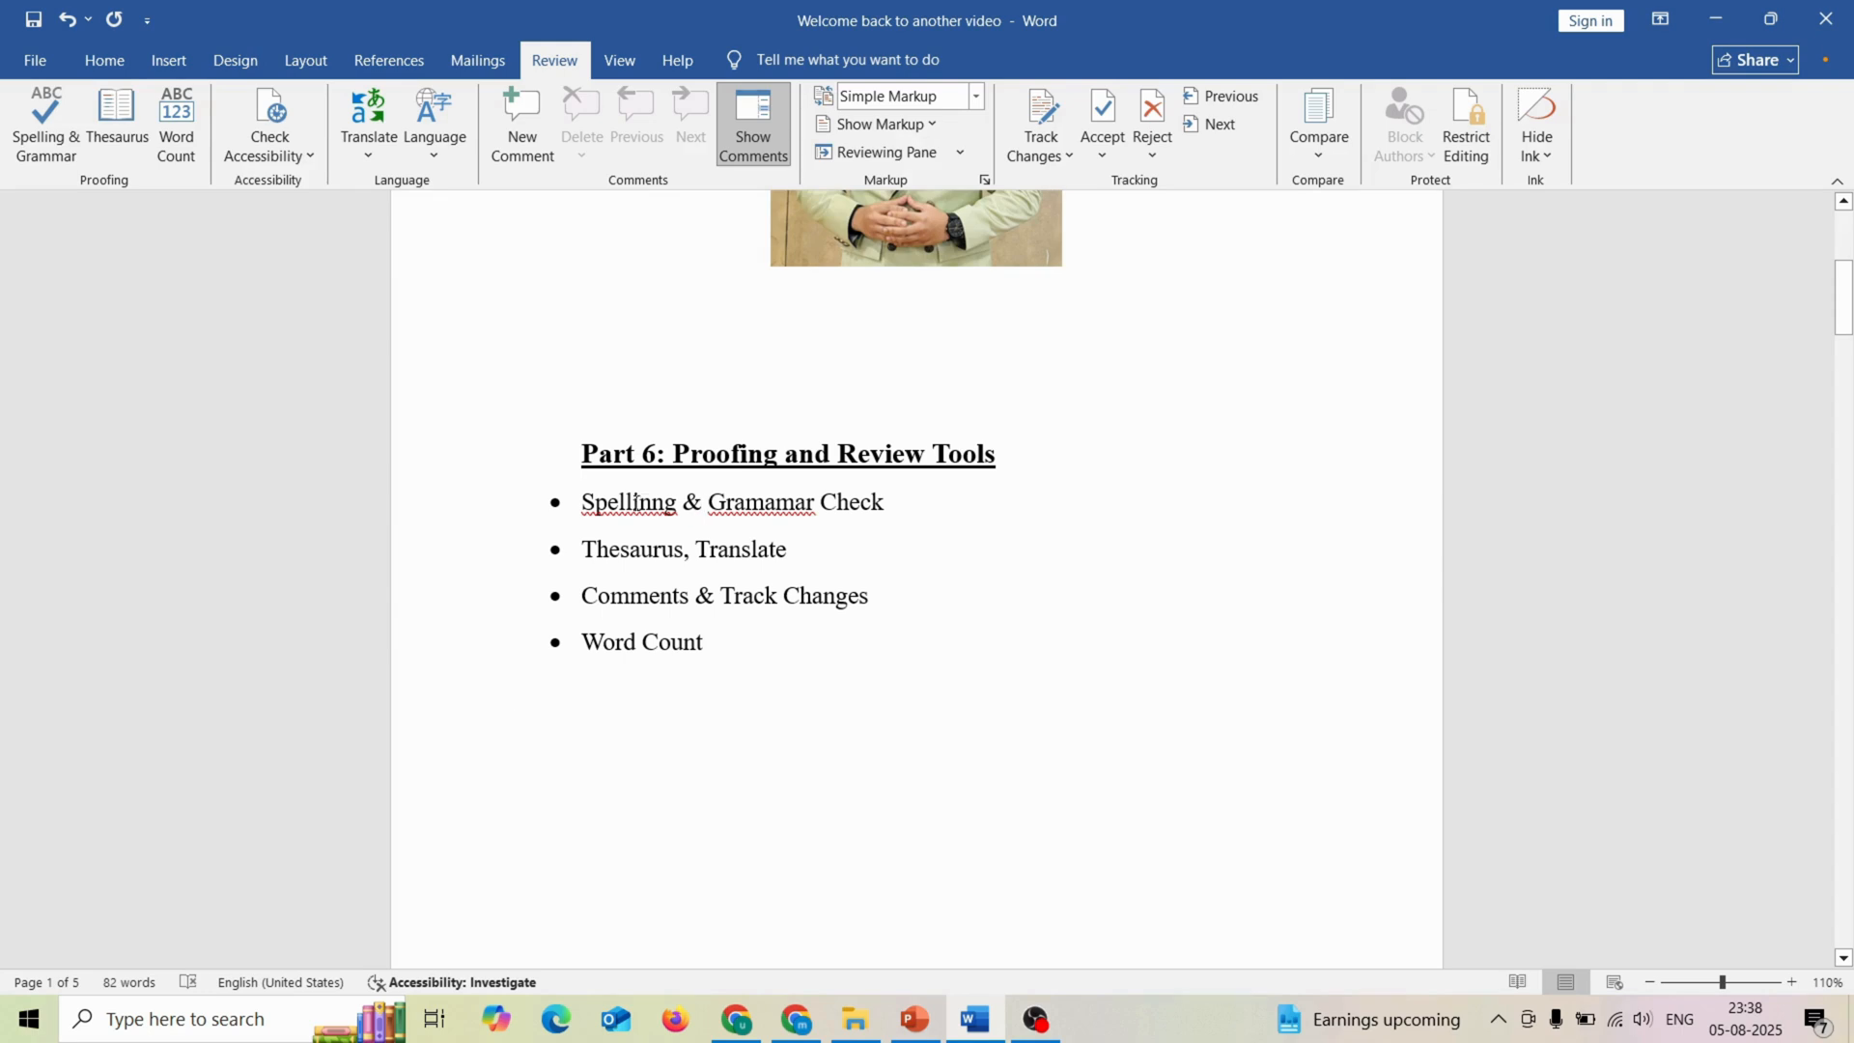
Step: Correct the two misspelled words in the first bullet to "Spelling" and "Grammar" using the suggested corrections
{"action": "left_click", "coordinate": [634, 502]}
{"action": "right_click", "coordinate": [634, 501]}
{"action": "left_click", "coordinate": [597, 525]}
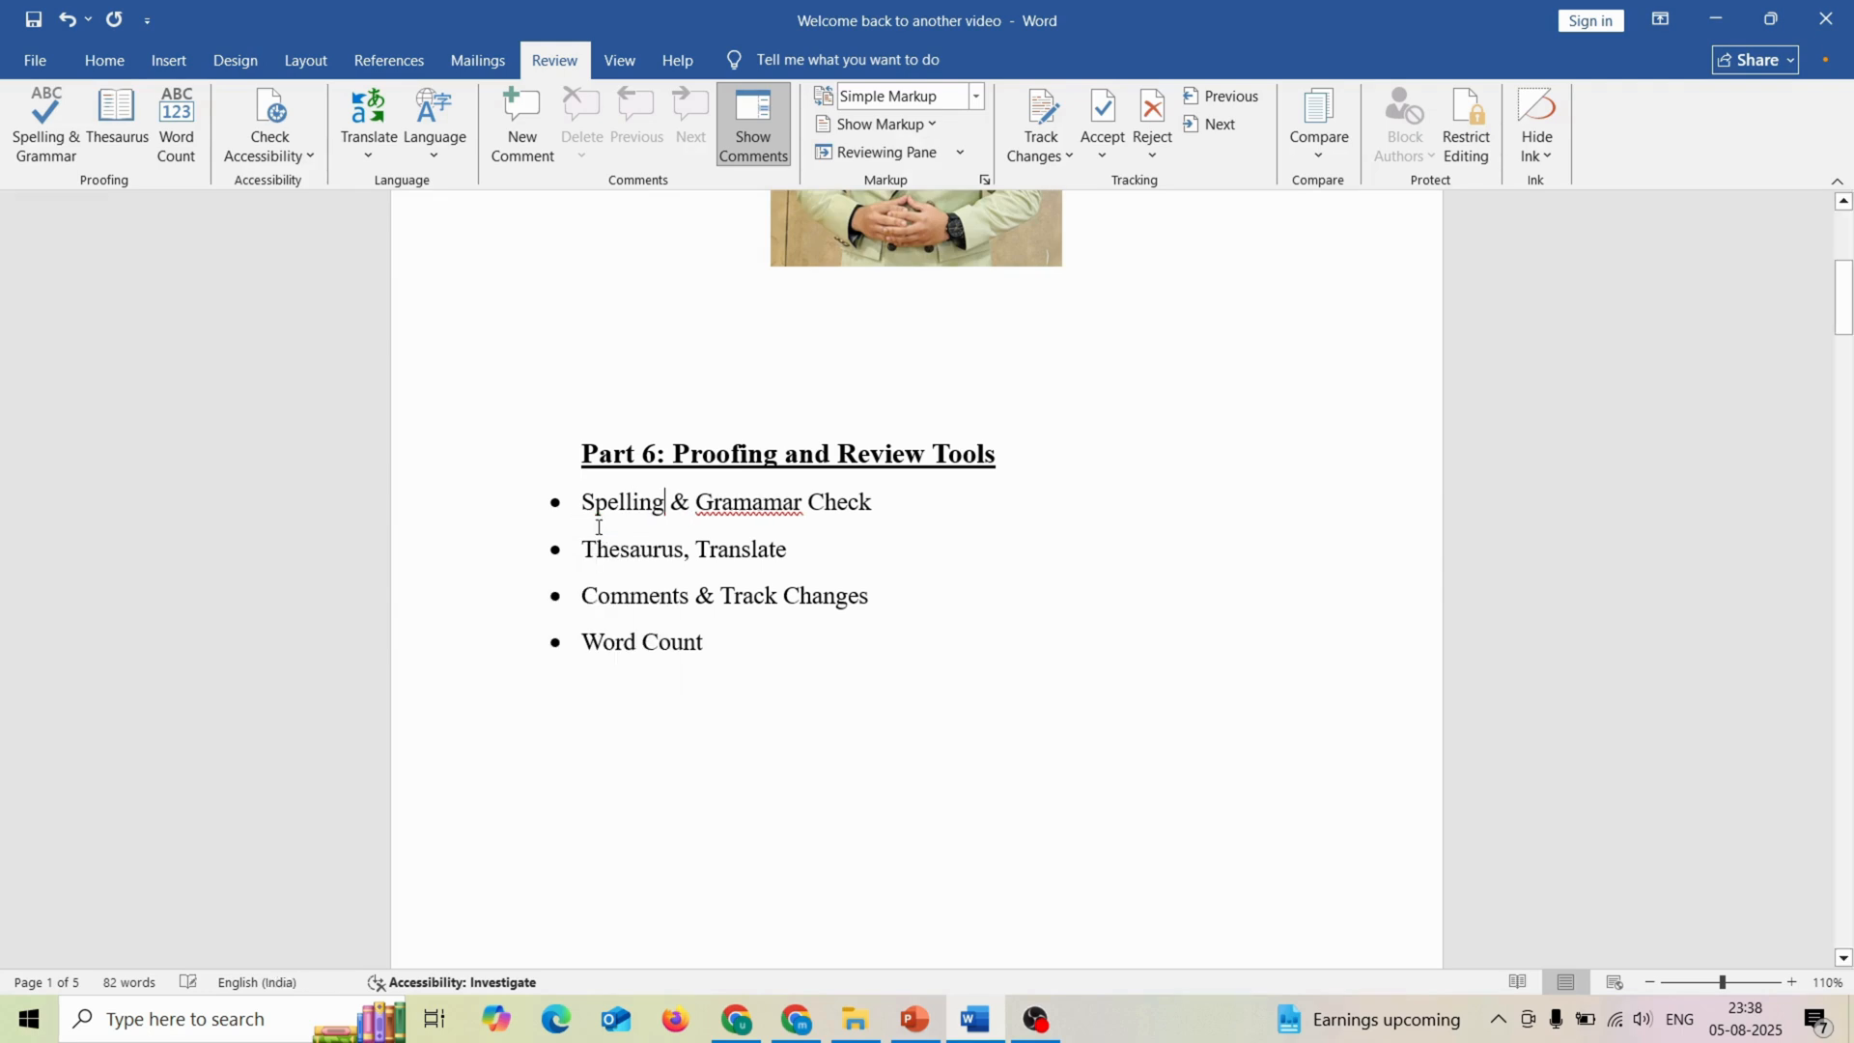
{"action": "right_click", "coordinate": [775, 501]}
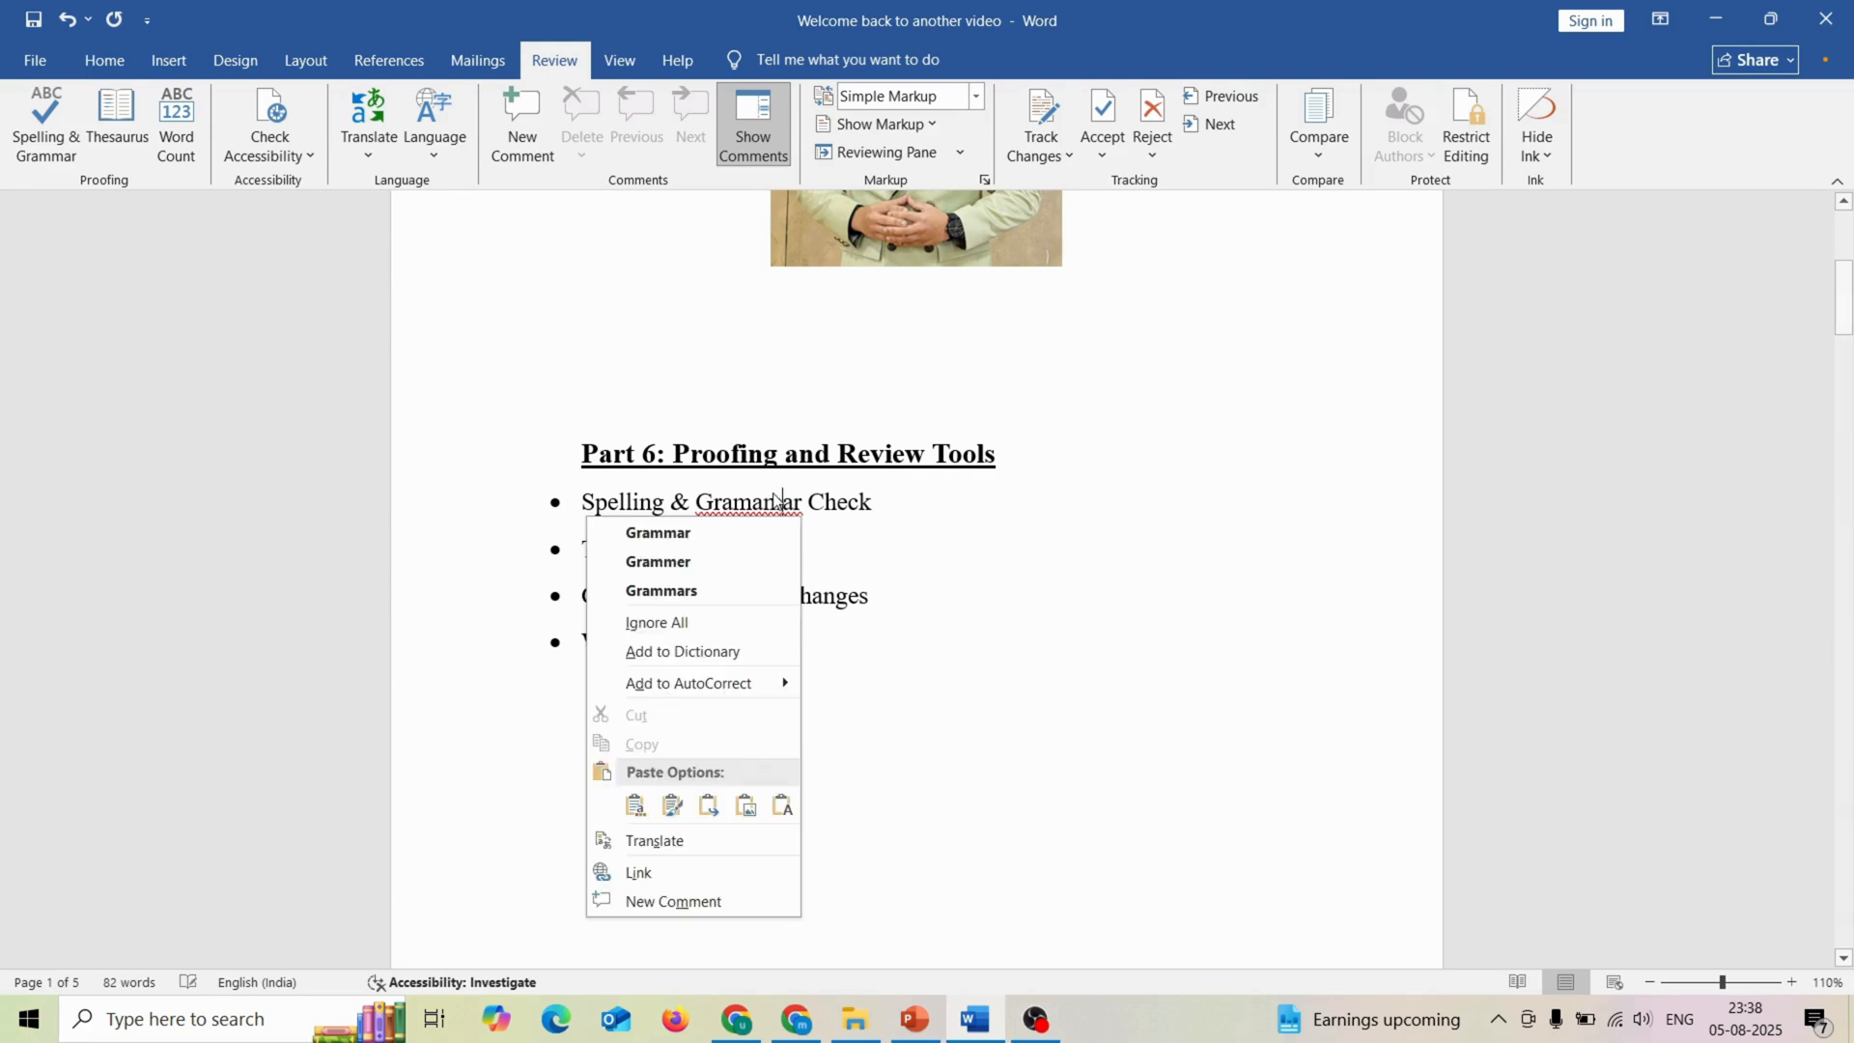
{"action": "left_click", "coordinate": [693, 537]}
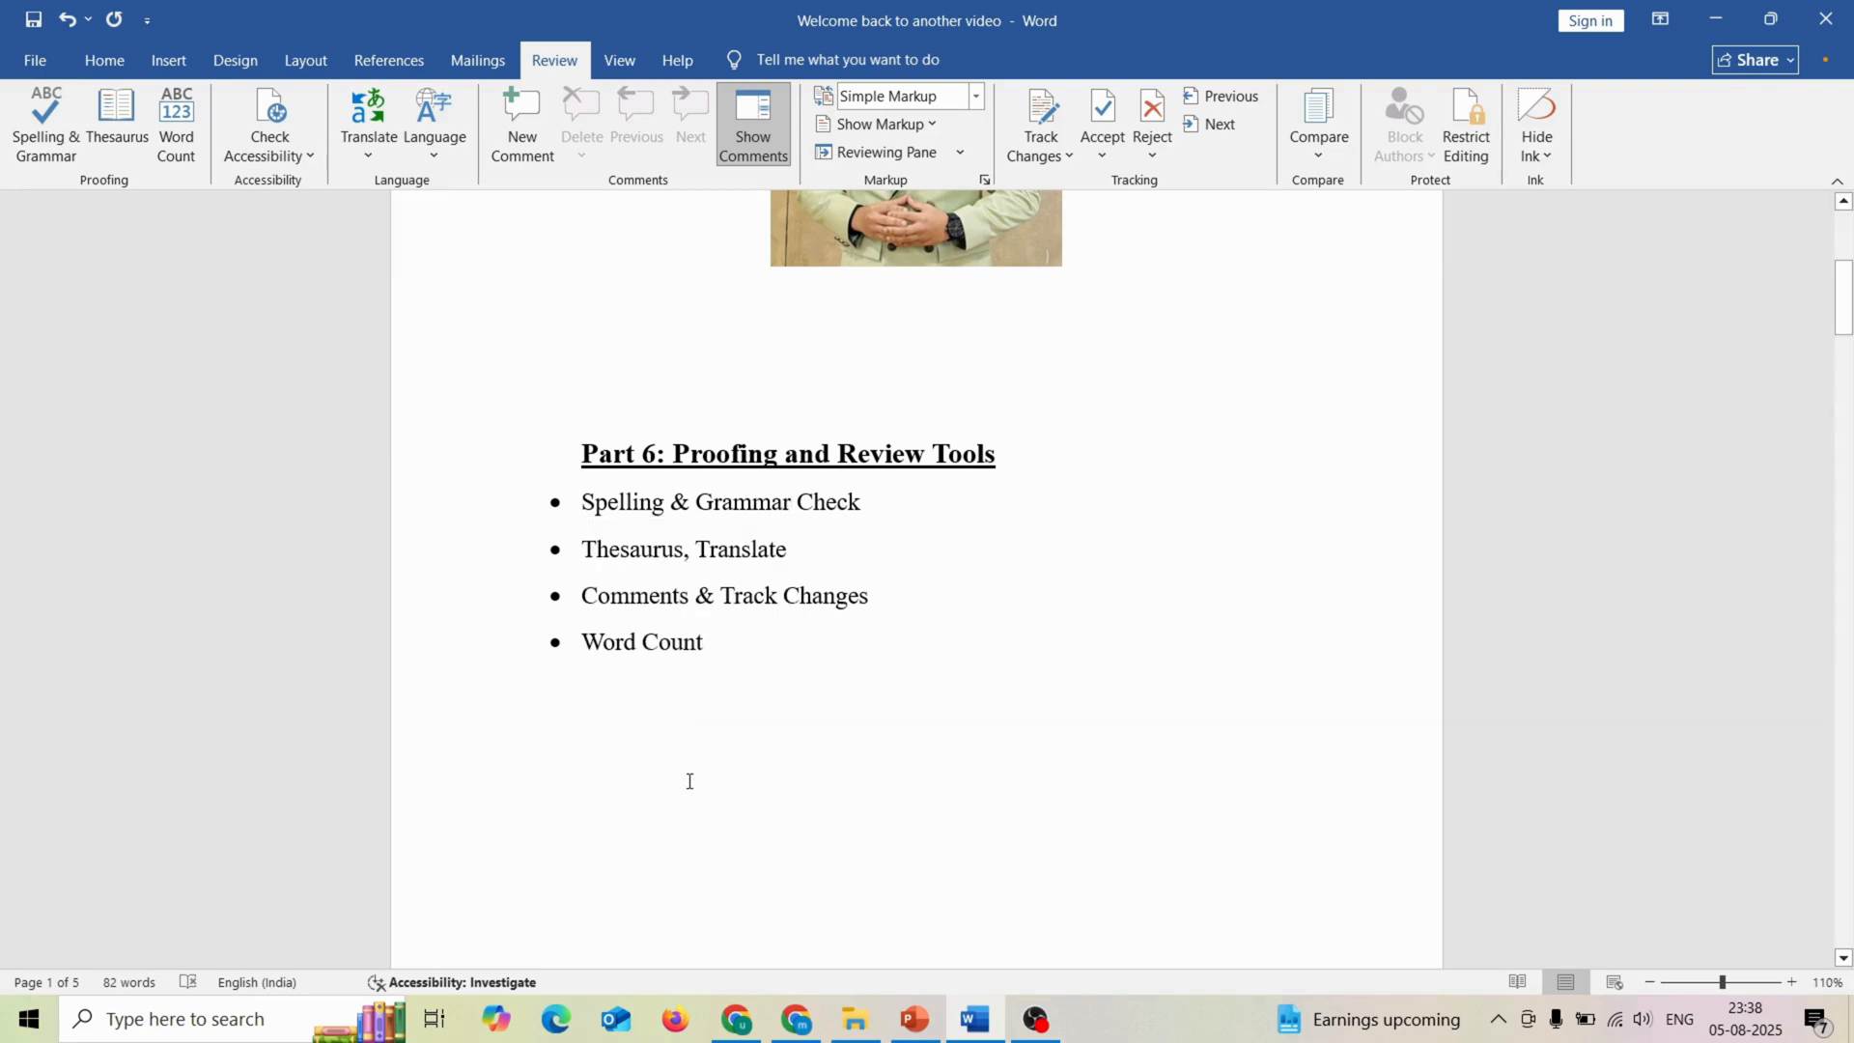
Step: Run the spelling check on the sample paragraph and replace "Ths" with "This"
{"action": "scroll", "coordinate": [689, 781], "scroll_direction": "down", "scroll_amount": 10}
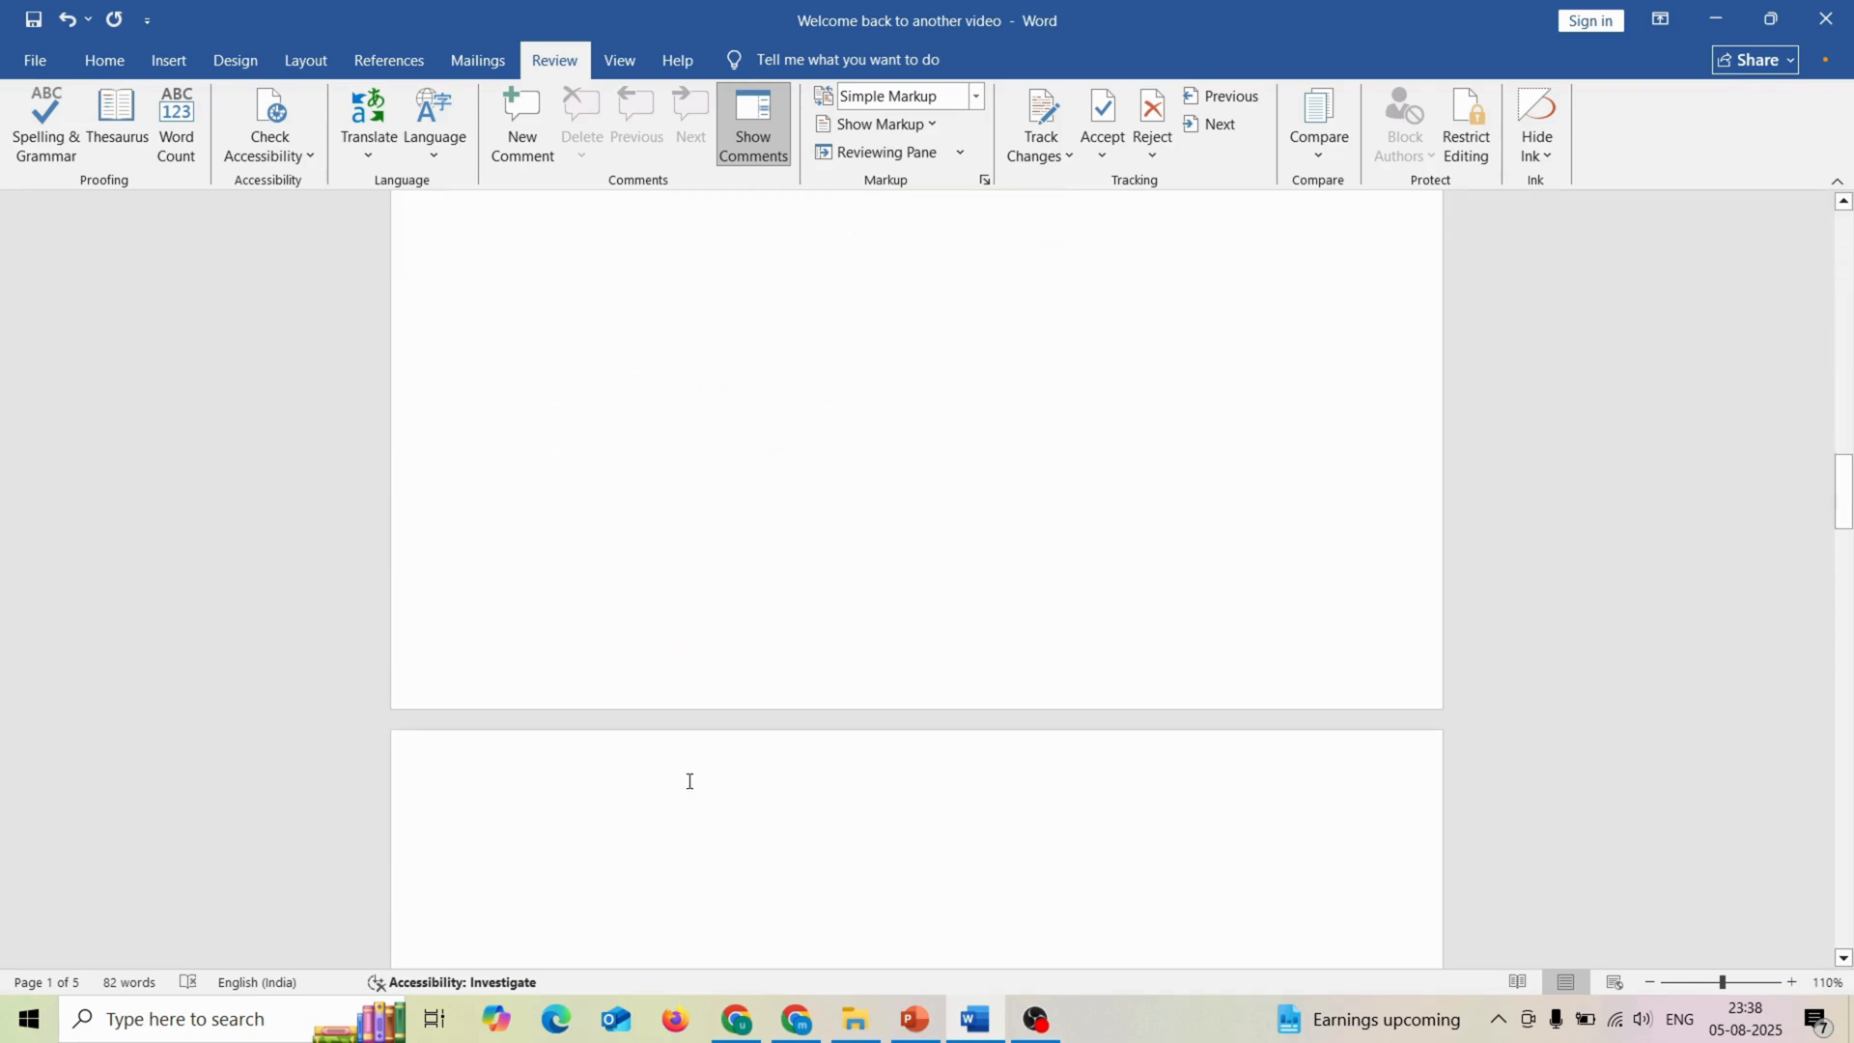
{"action": "scroll", "coordinate": [690, 782], "scroll_direction": "down", "scroll_amount": 1}
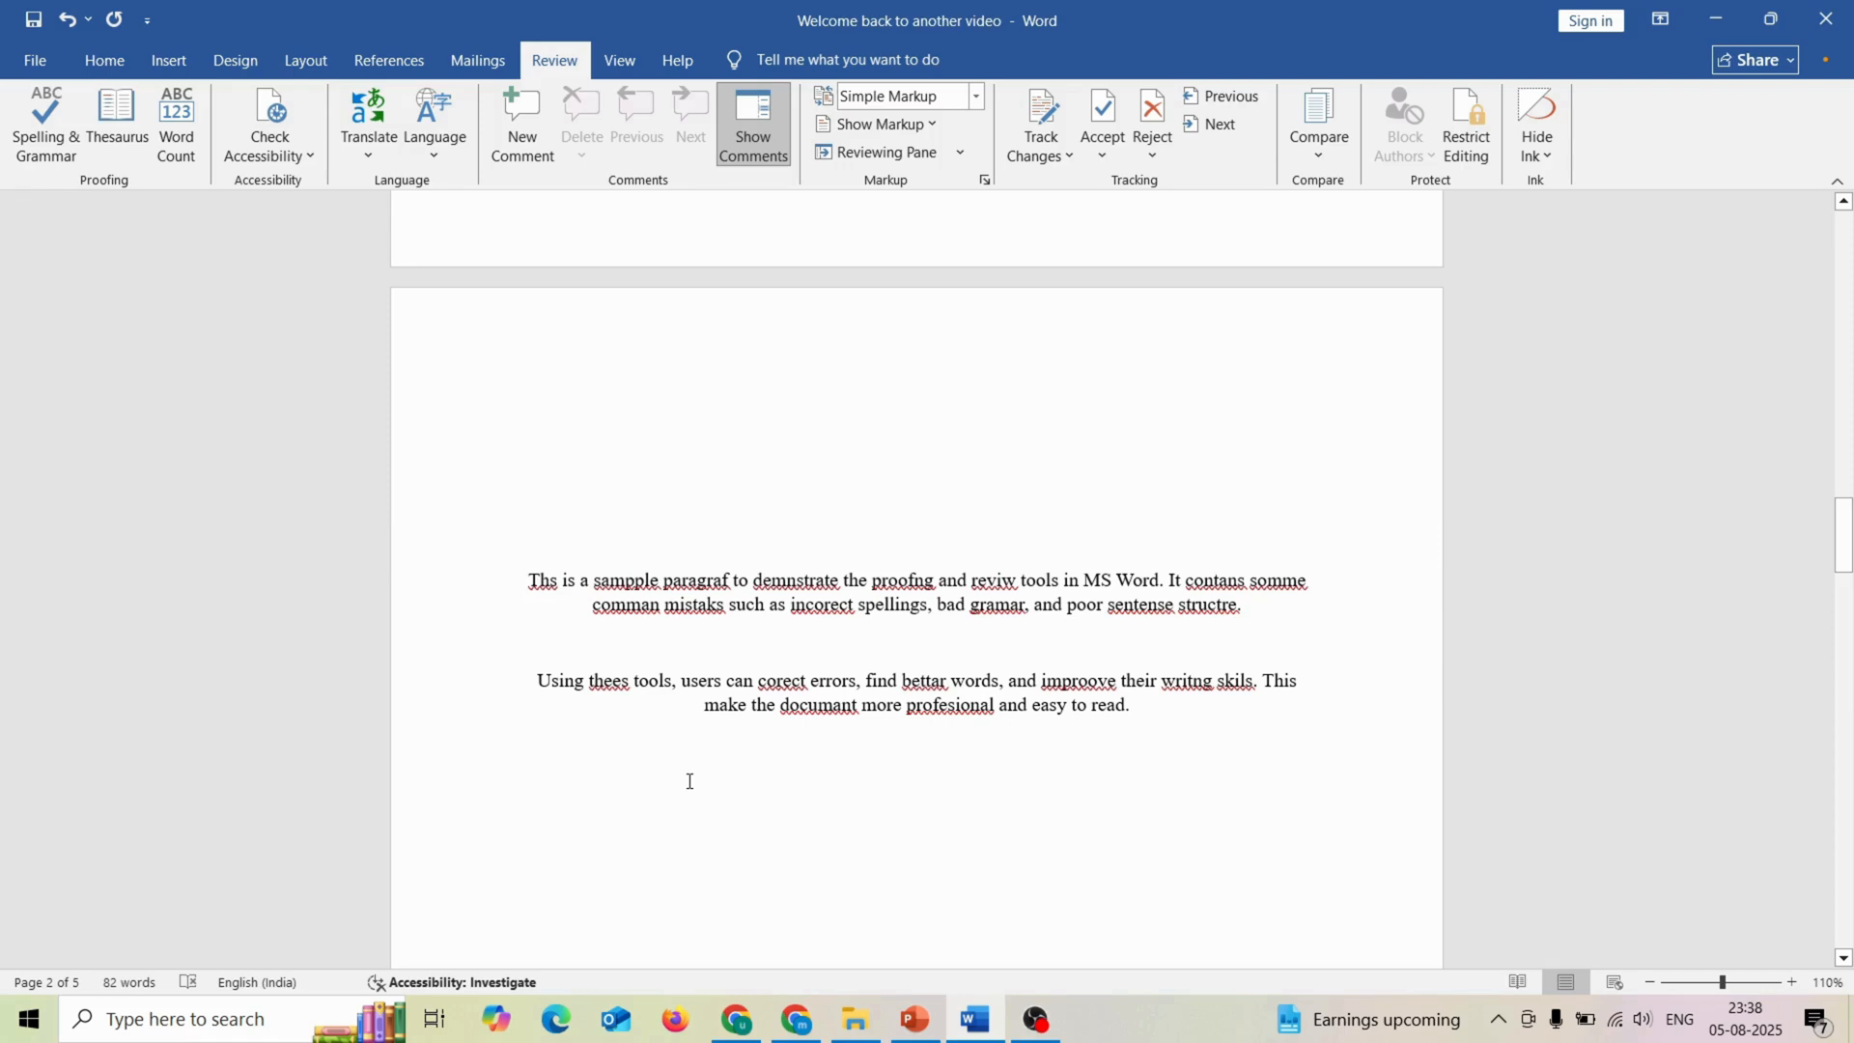
{"action": "key", "text": "F7"}
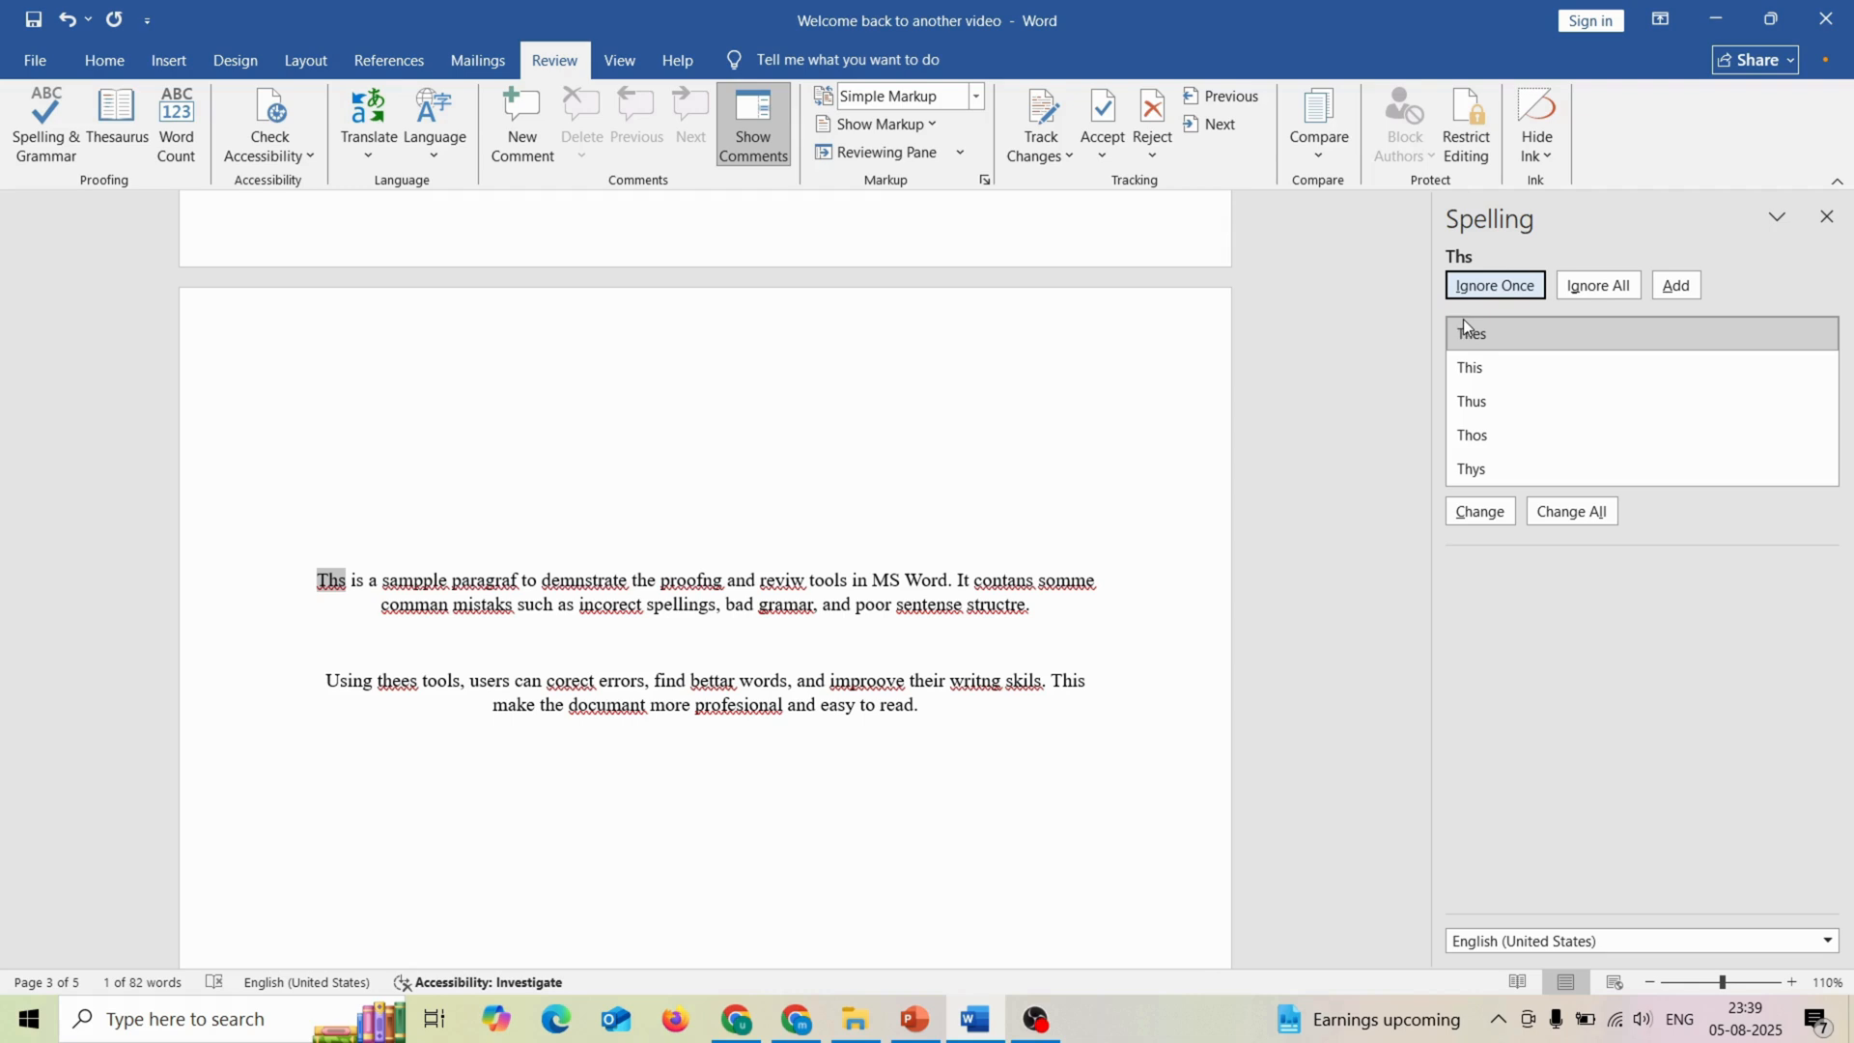
{"action": "left_click", "coordinate": [1471, 372]}
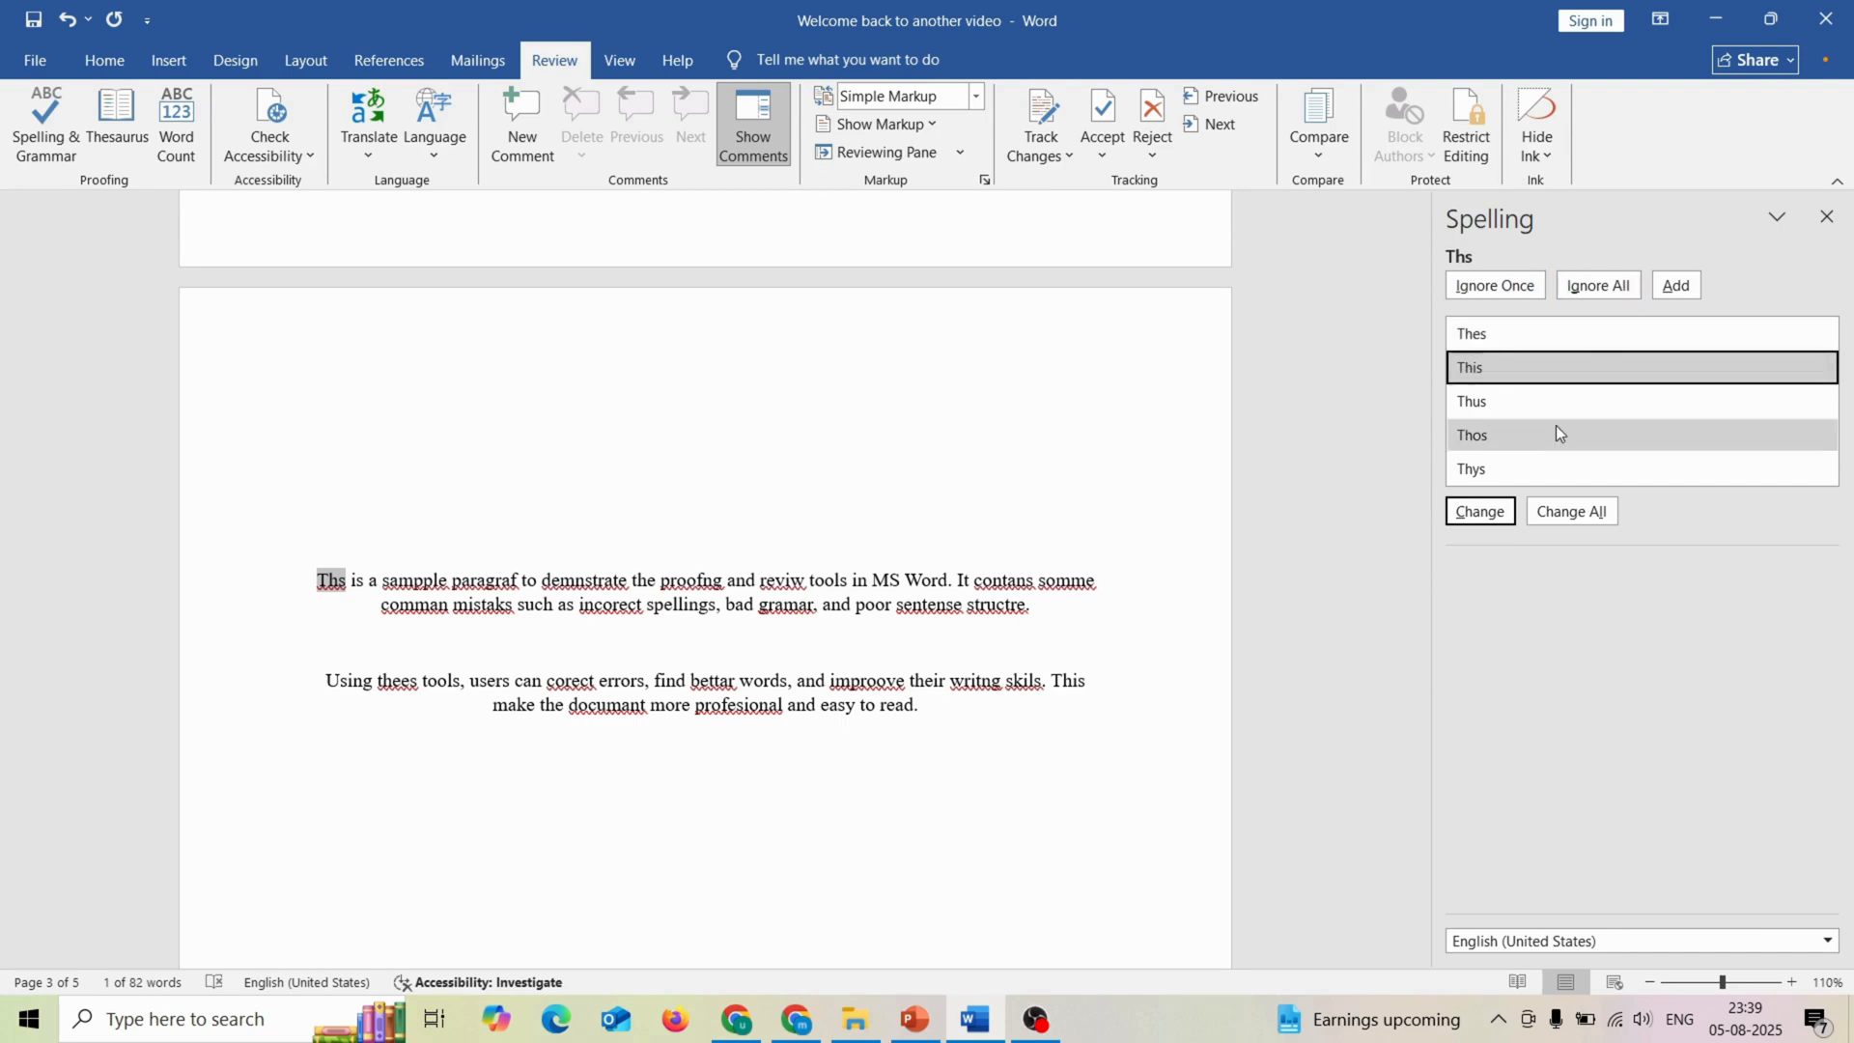
{"action": "left_click", "coordinate": [1483, 512]}
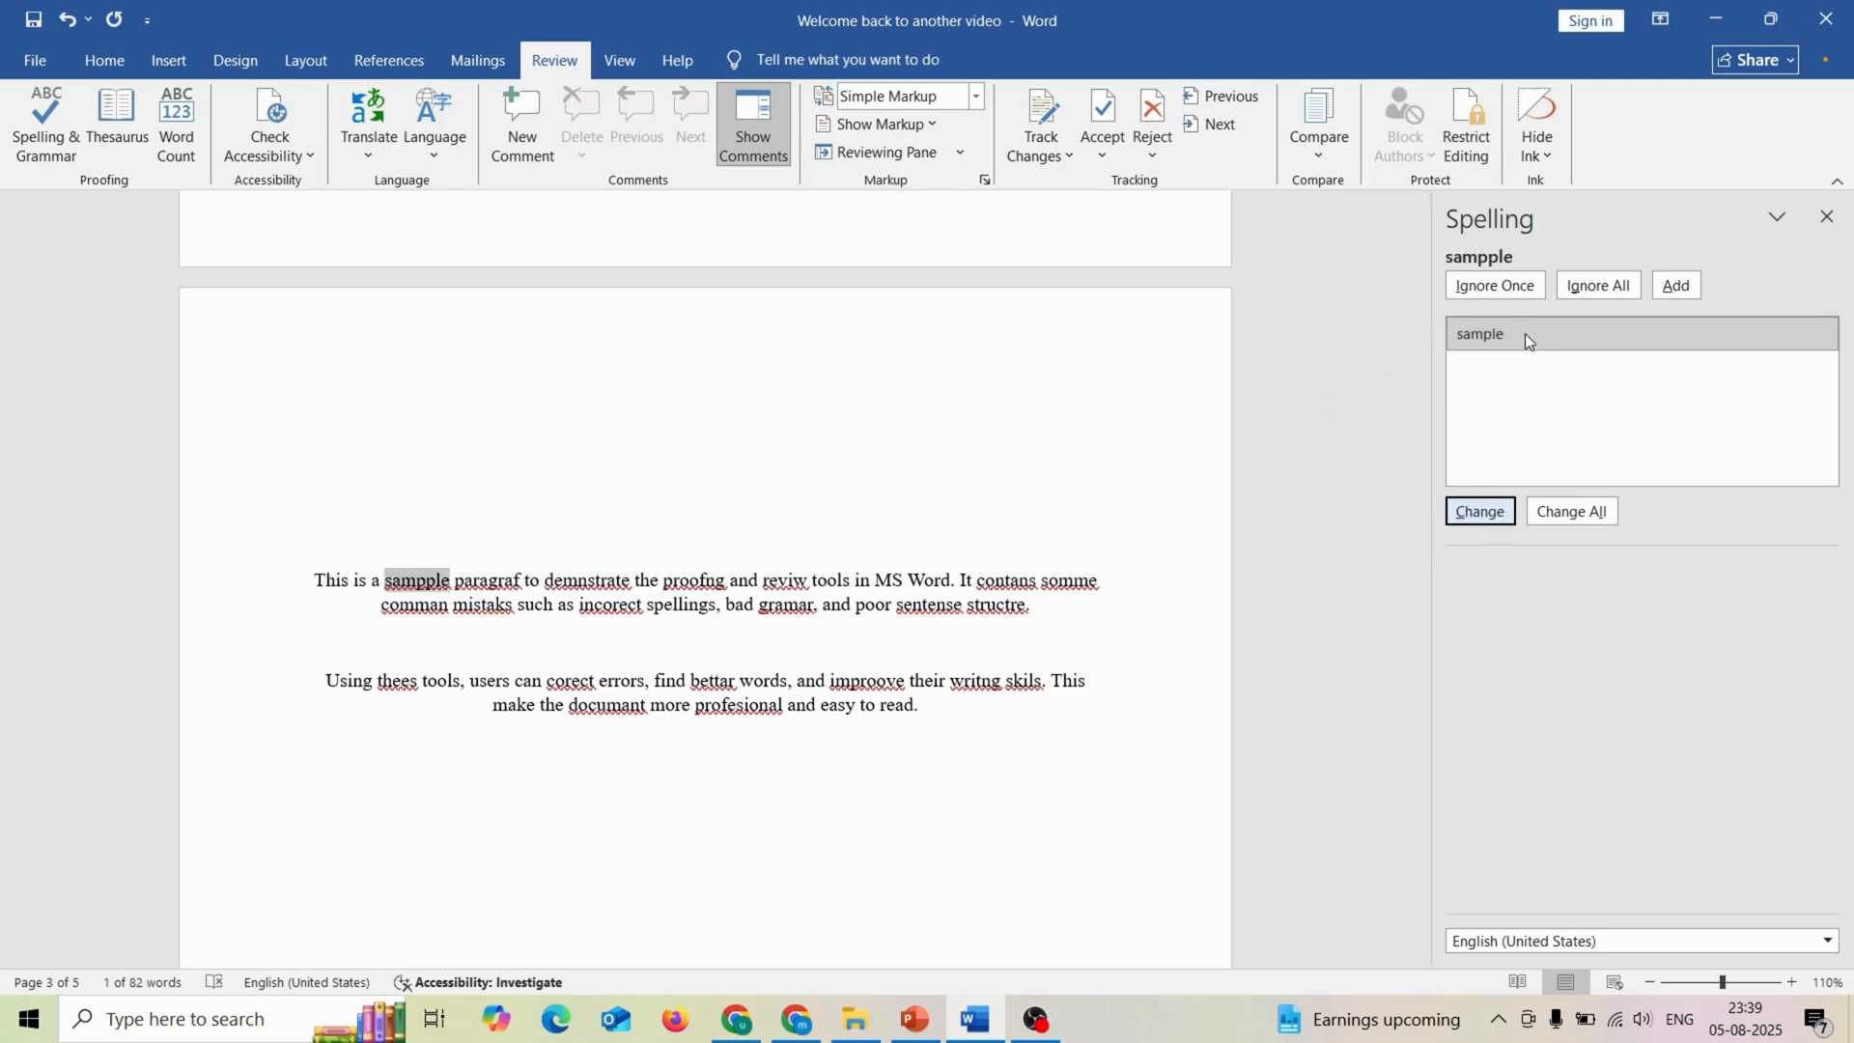
Step: Accept the spelling corrections "sample", "paragraph", "demonstrate", "proofing", "review", "contains" and "some", and end the check at "comman"
{"action": "left_click", "coordinate": [1467, 529]}
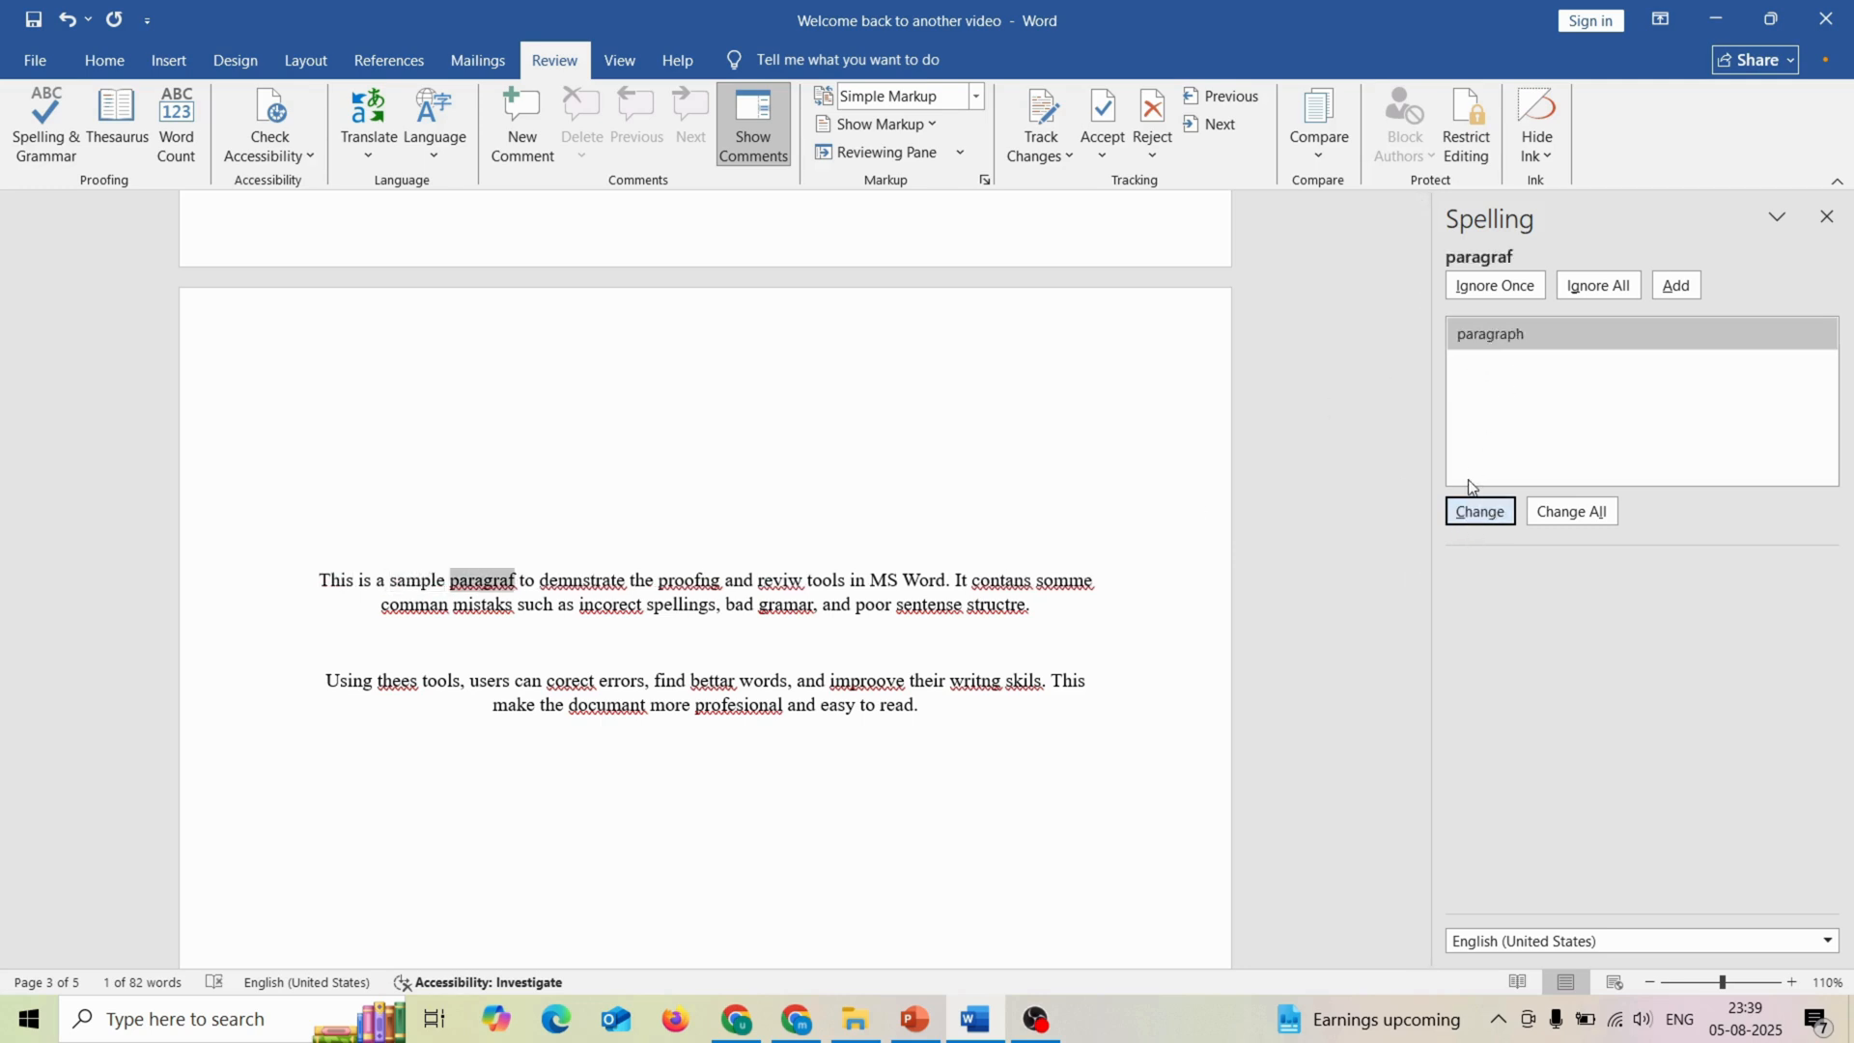
{"action": "left_click", "coordinate": [1478, 514]}
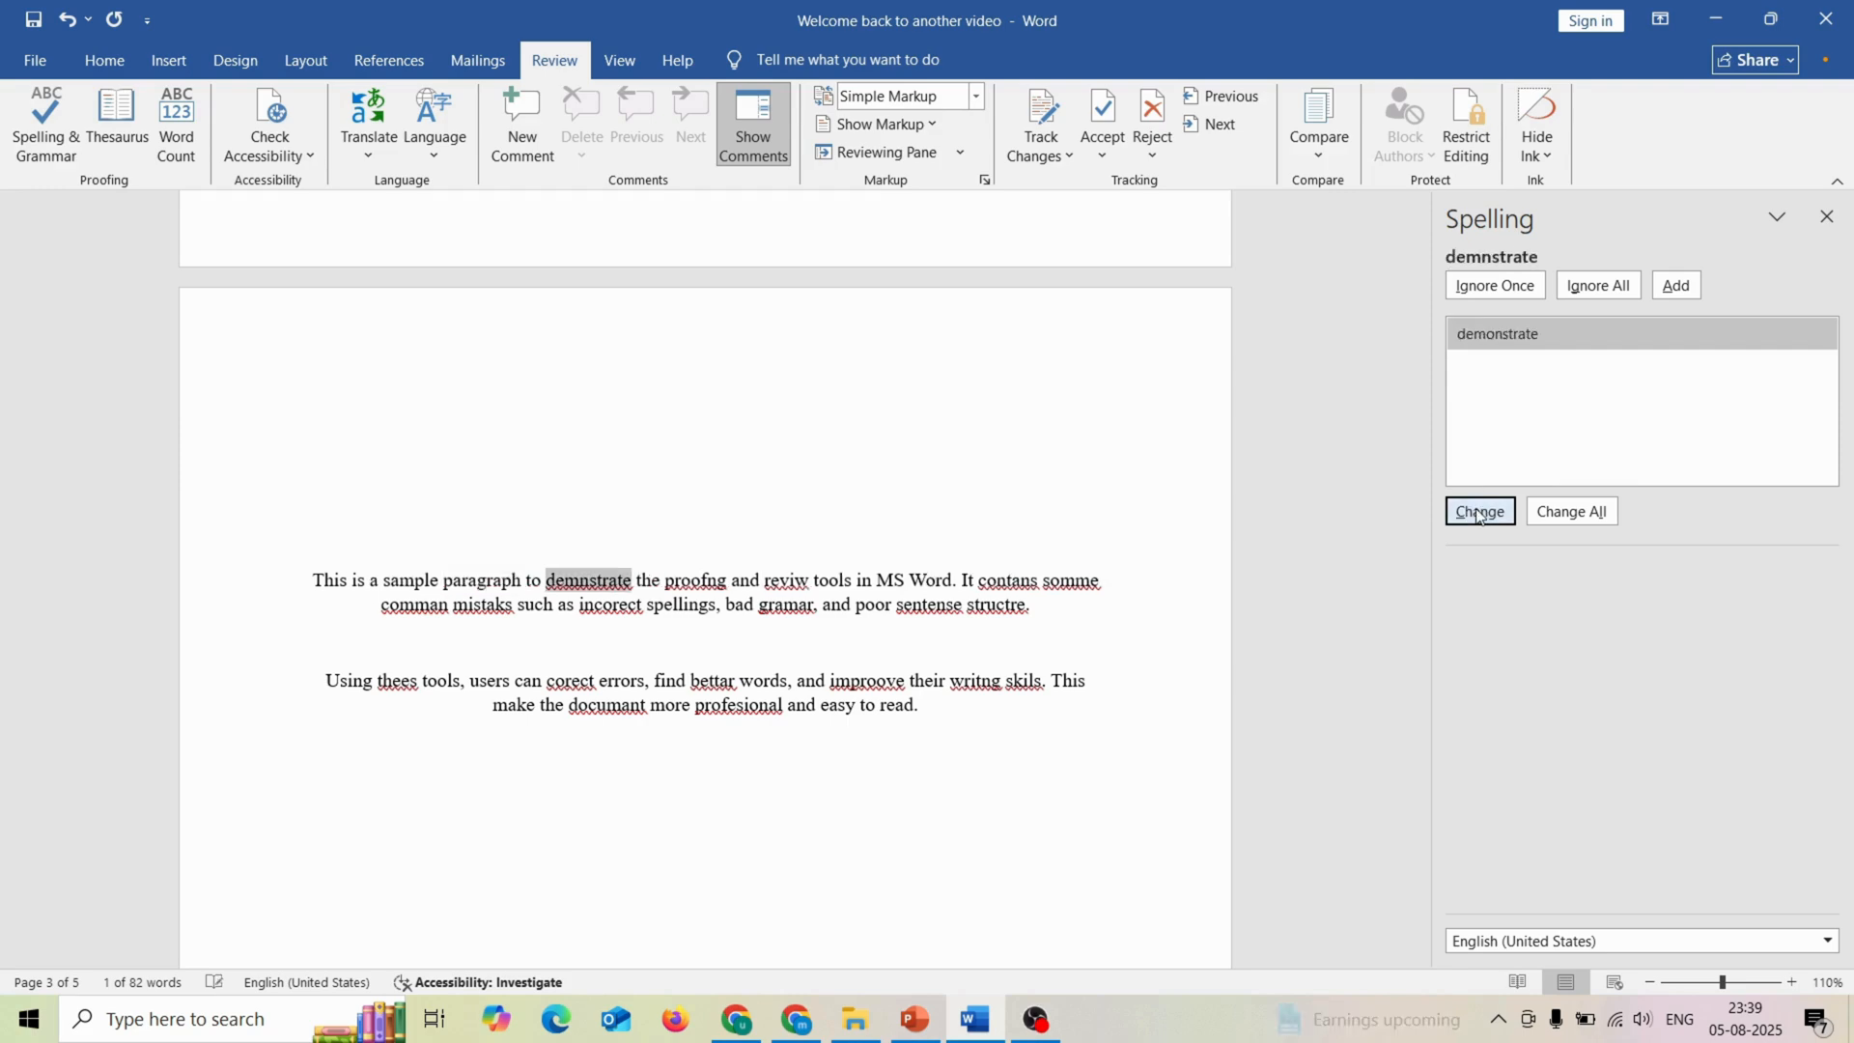
{"action": "left_click", "coordinate": [1477, 514]}
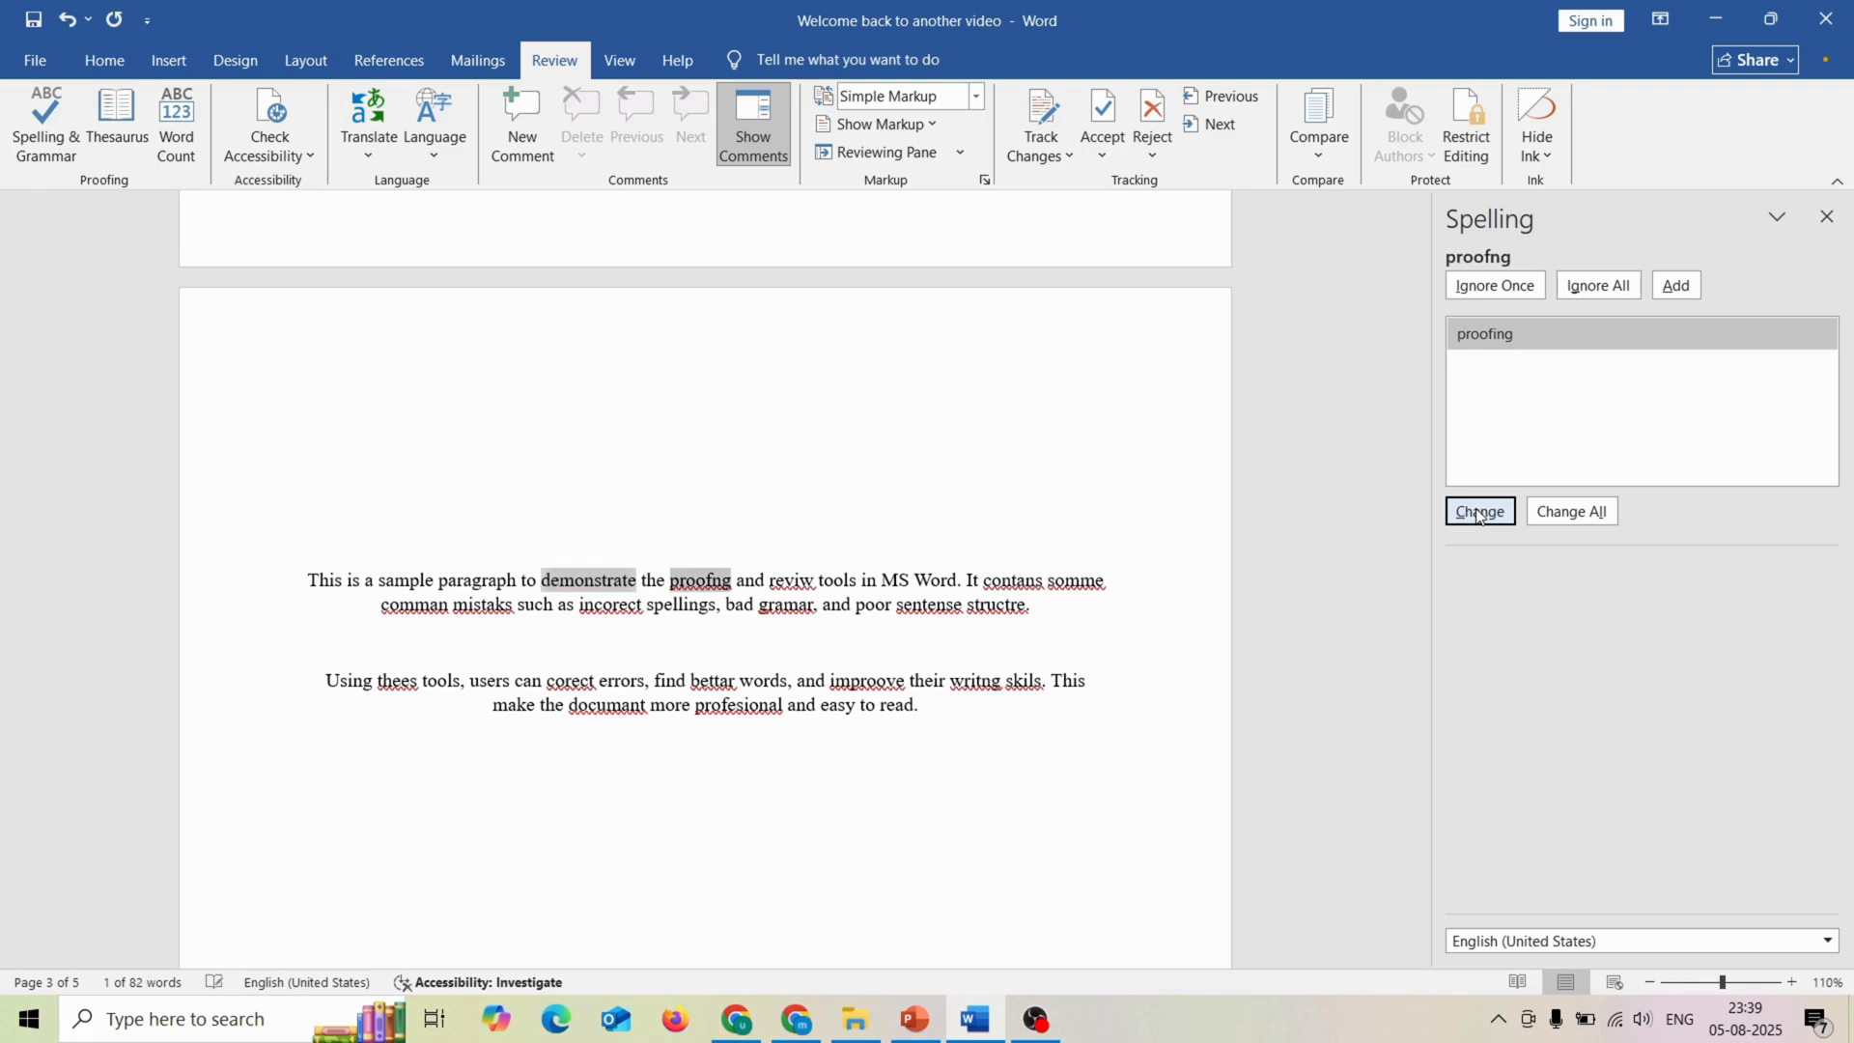
{"action": "left_click", "coordinate": [1478, 514]}
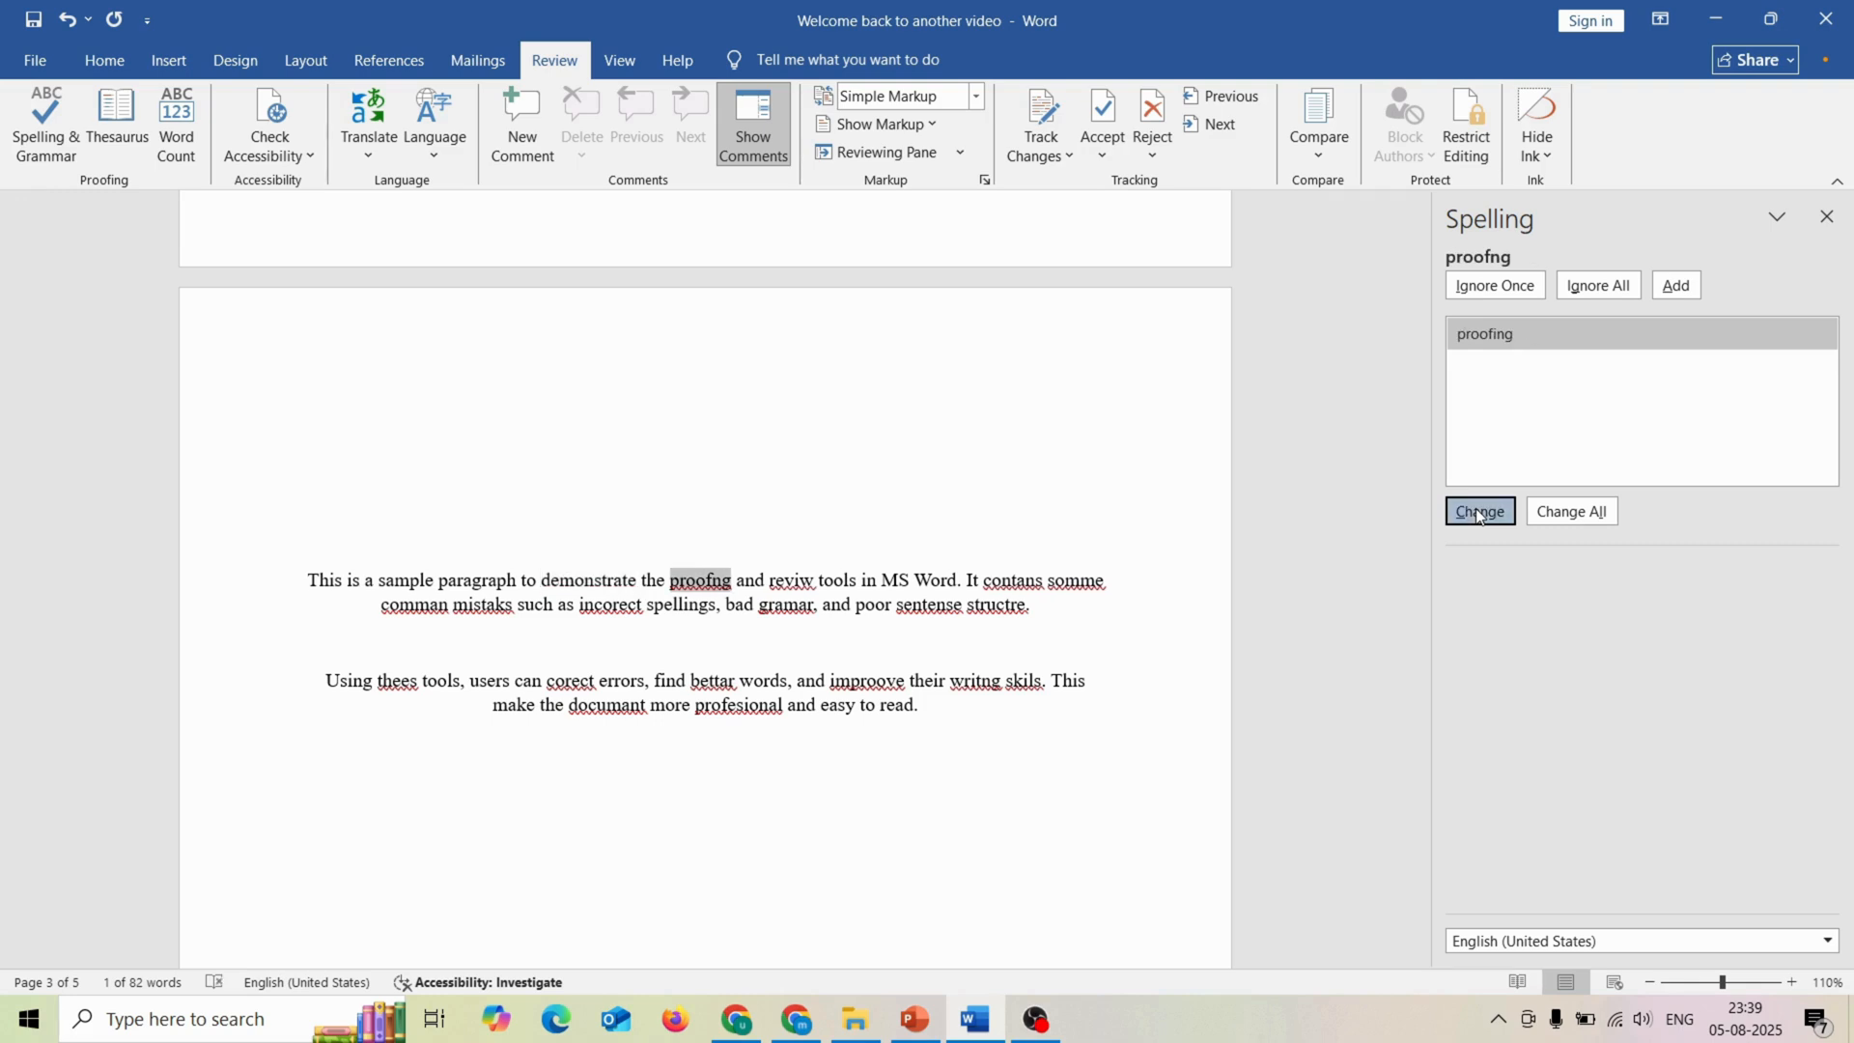
{"action": "left_click", "coordinate": [1478, 514]}
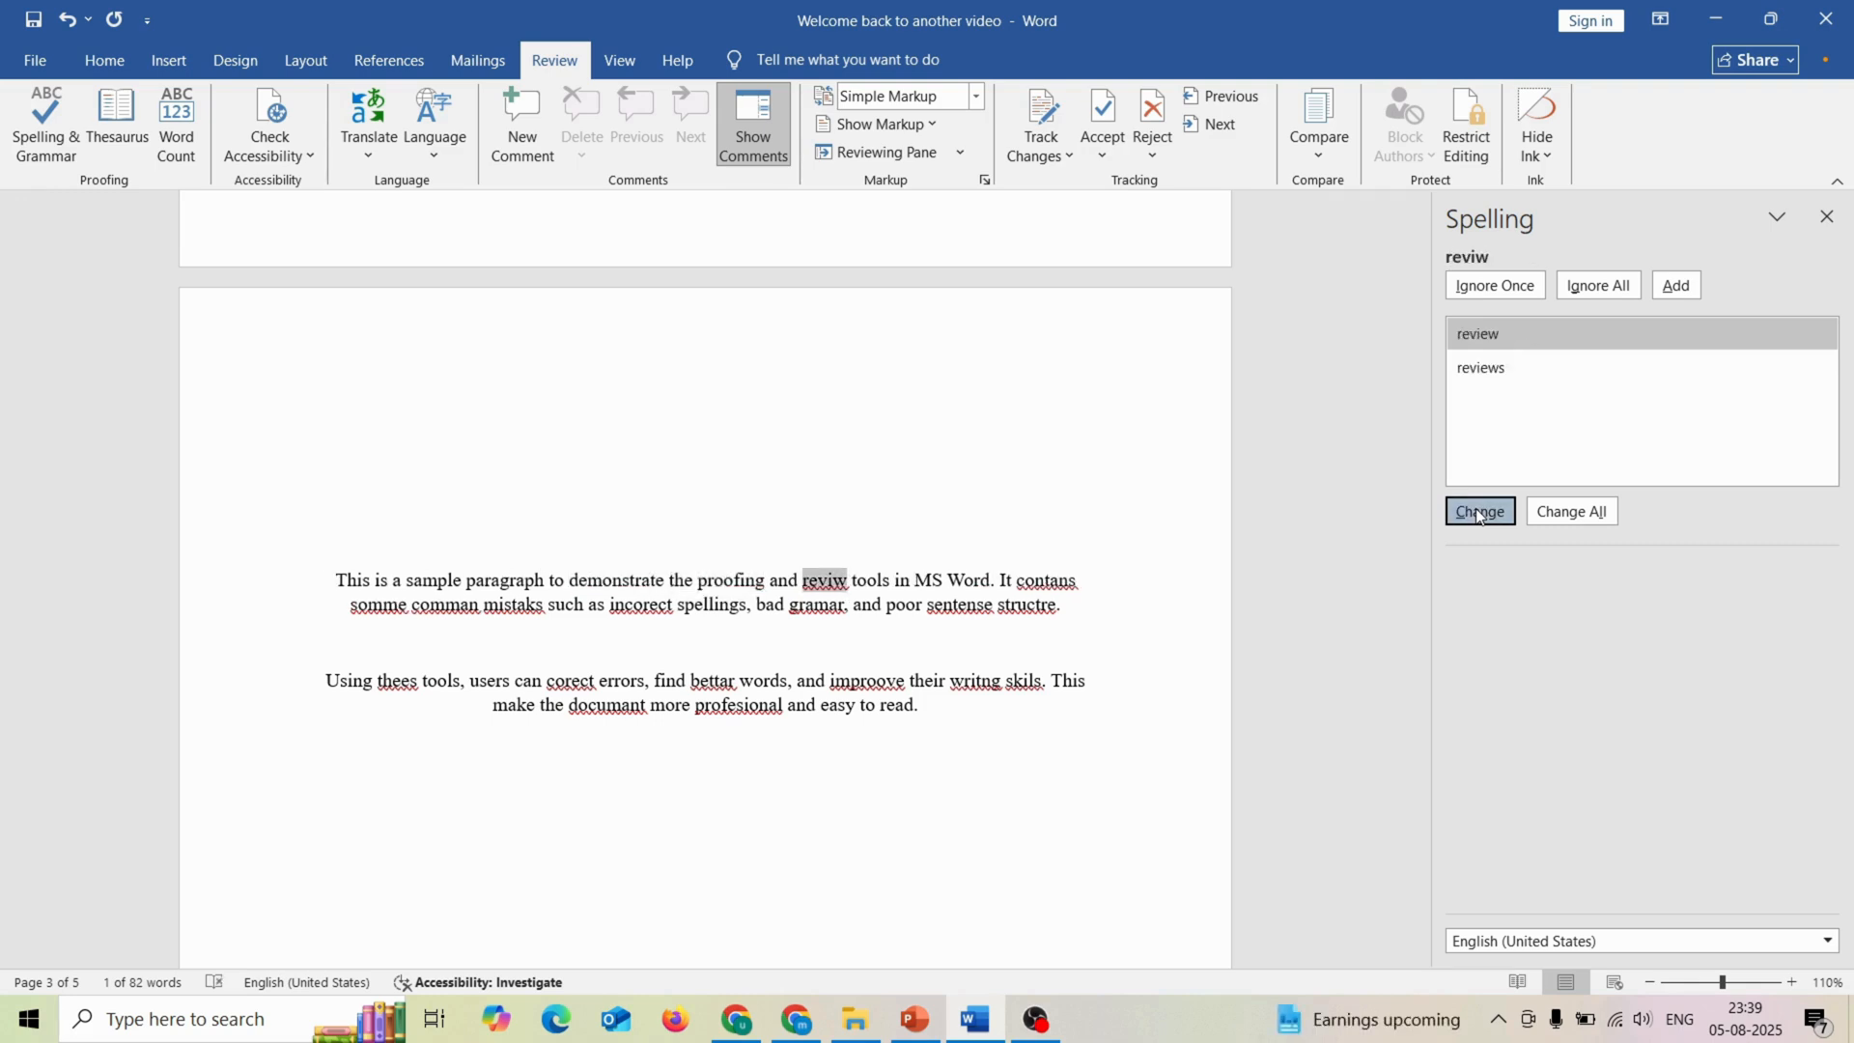
{"action": "left_click", "coordinate": [1478, 514]}
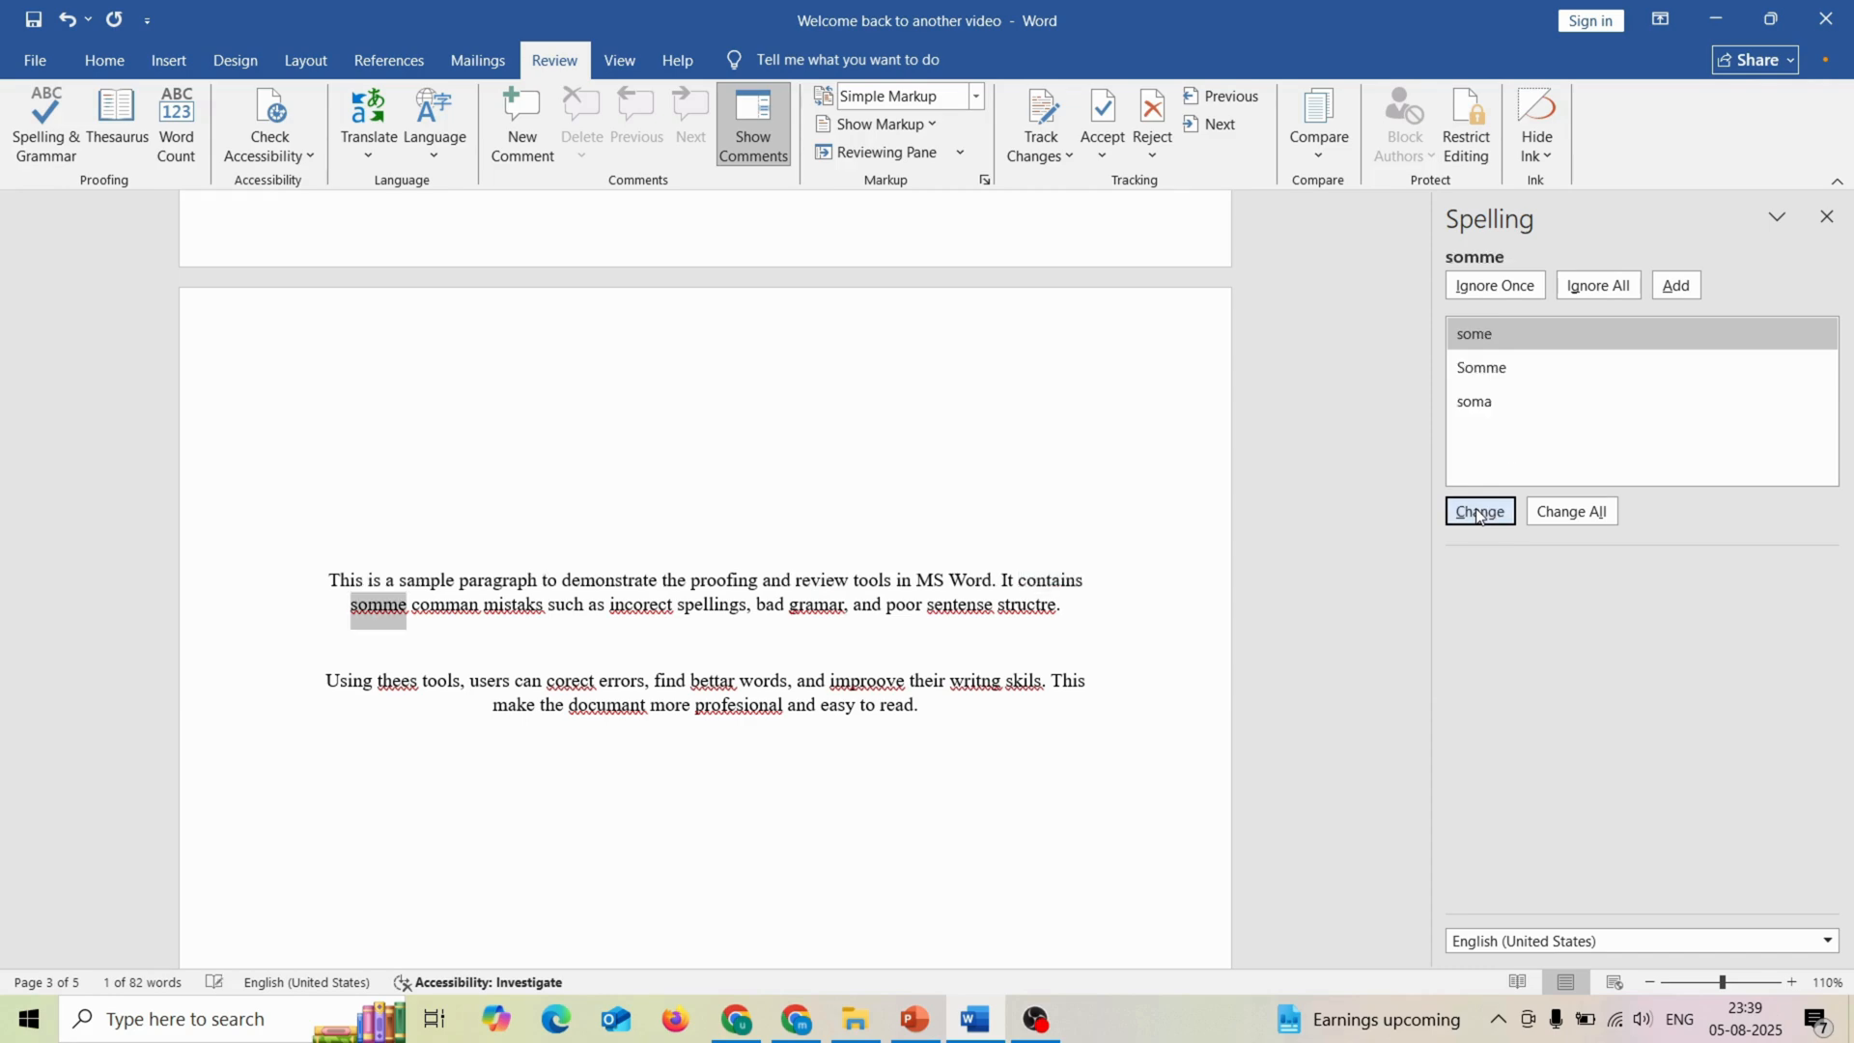
{"action": "left_click", "coordinate": [1477, 513]}
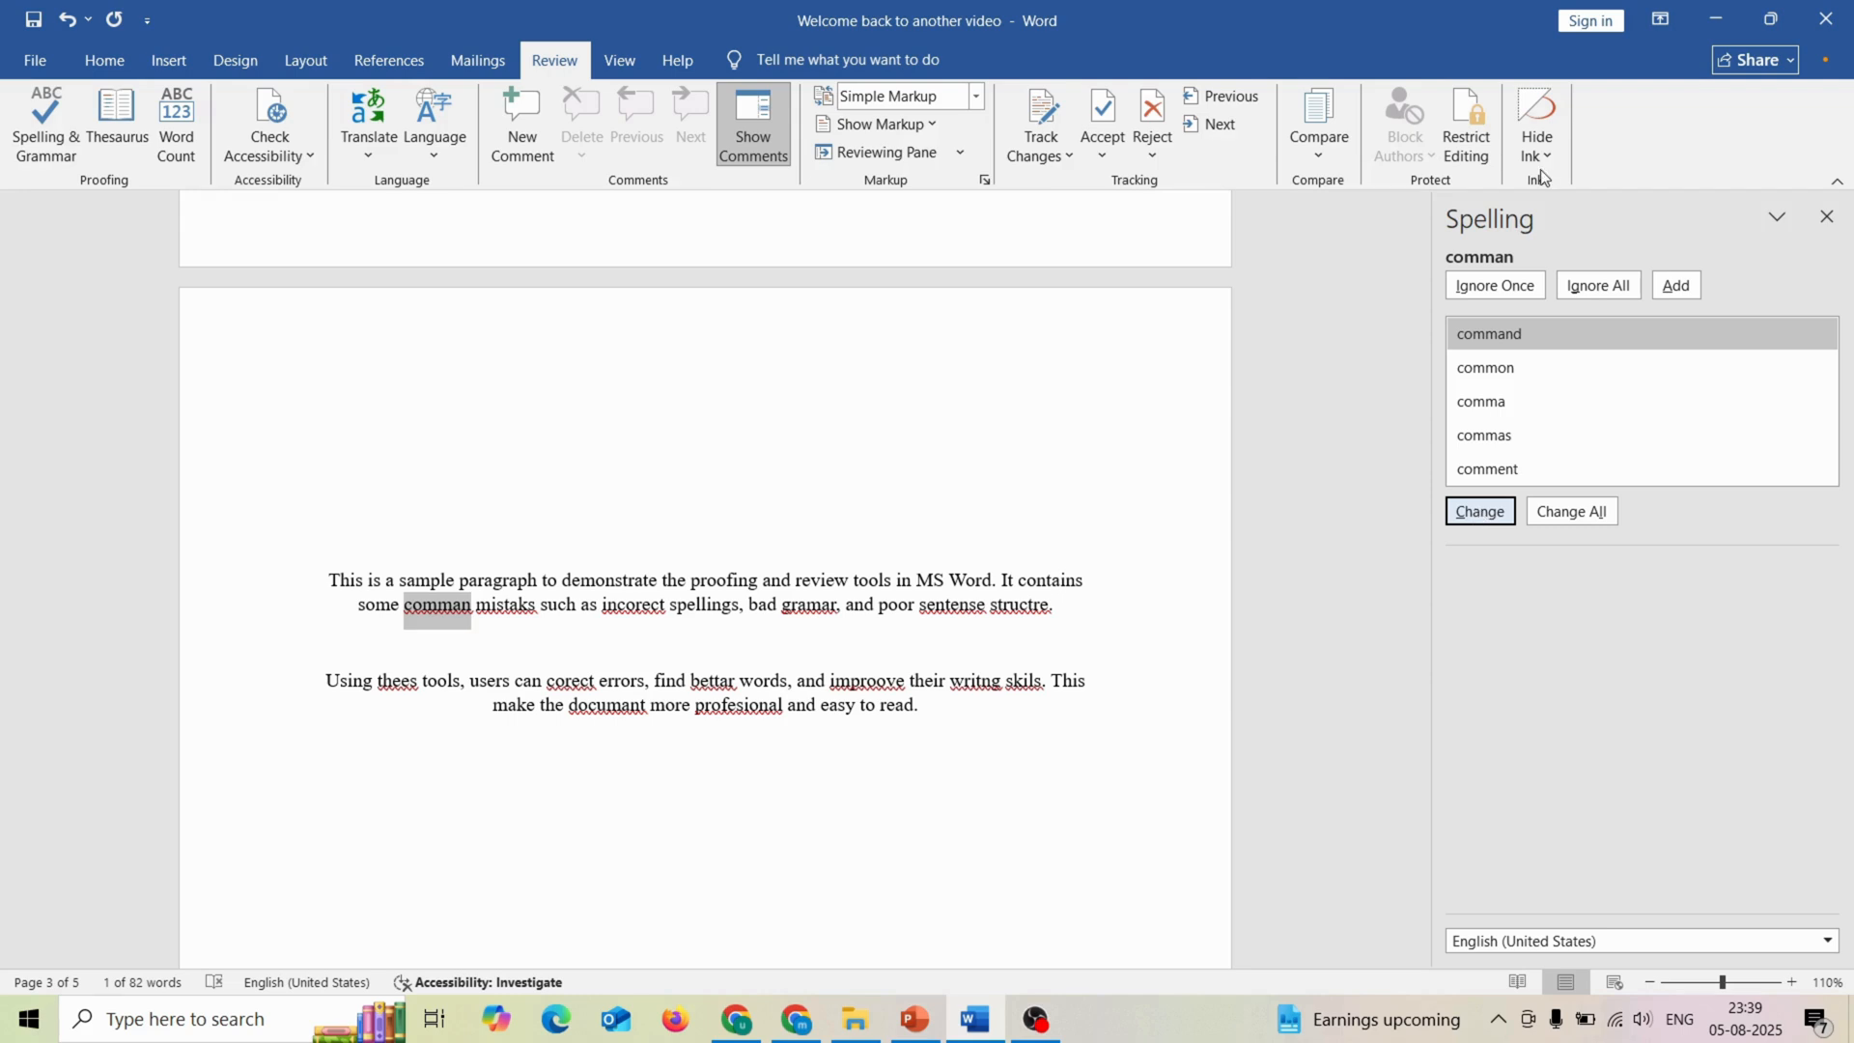
{"action": "left_click", "coordinate": [1829, 217]}
Step: Look up the word "Thesaurus" from the second bullet under Part 6 in the thesaurus and collapse its Lexicon group
{"action": "scroll", "coordinate": [1022, 418], "scroll_direction": "up", "scroll_amount": 7}
{"action": "scroll", "coordinate": [999, 439], "scroll_direction": "up", "scroll_amount": 10}
{"action": "scroll", "coordinate": [999, 439], "scroll_direction": "down", "scroll_amount": 4}
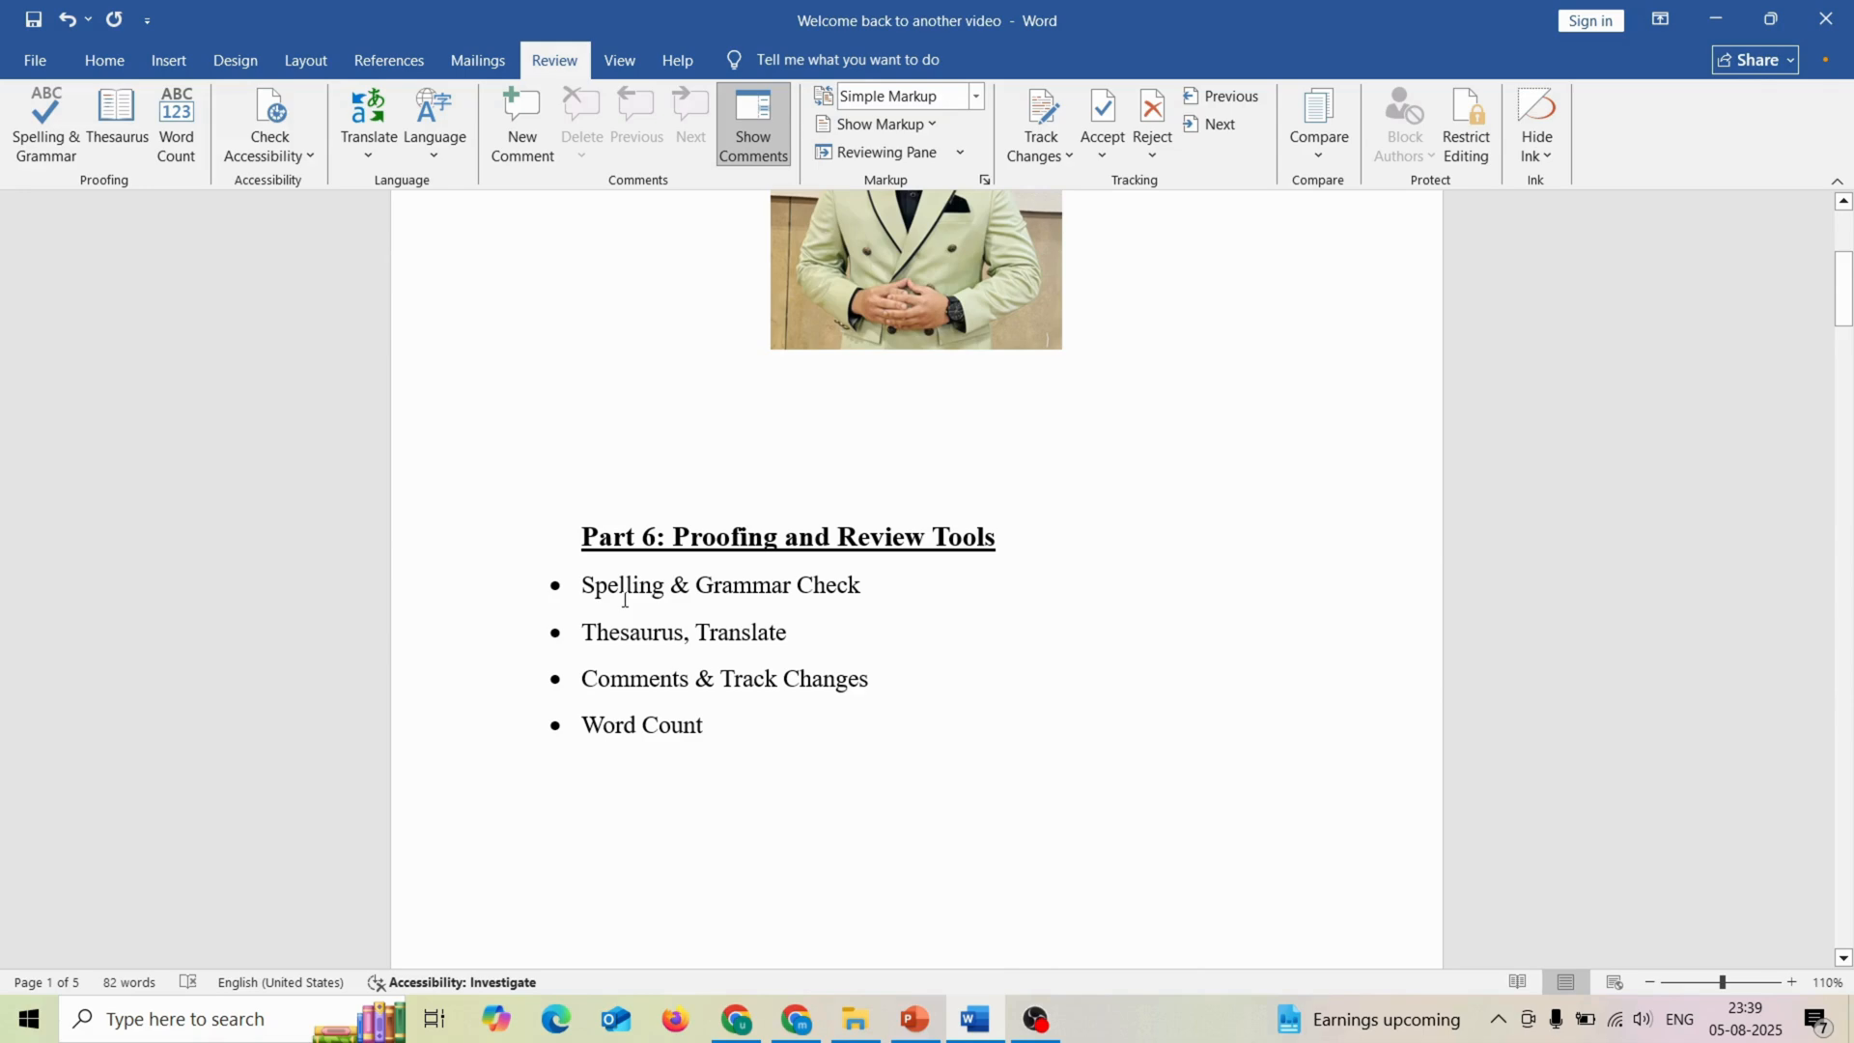
{"action": "scroll", "coordinate": [624, 599], "scroll_direction": "down", "scroll_amount": 2}
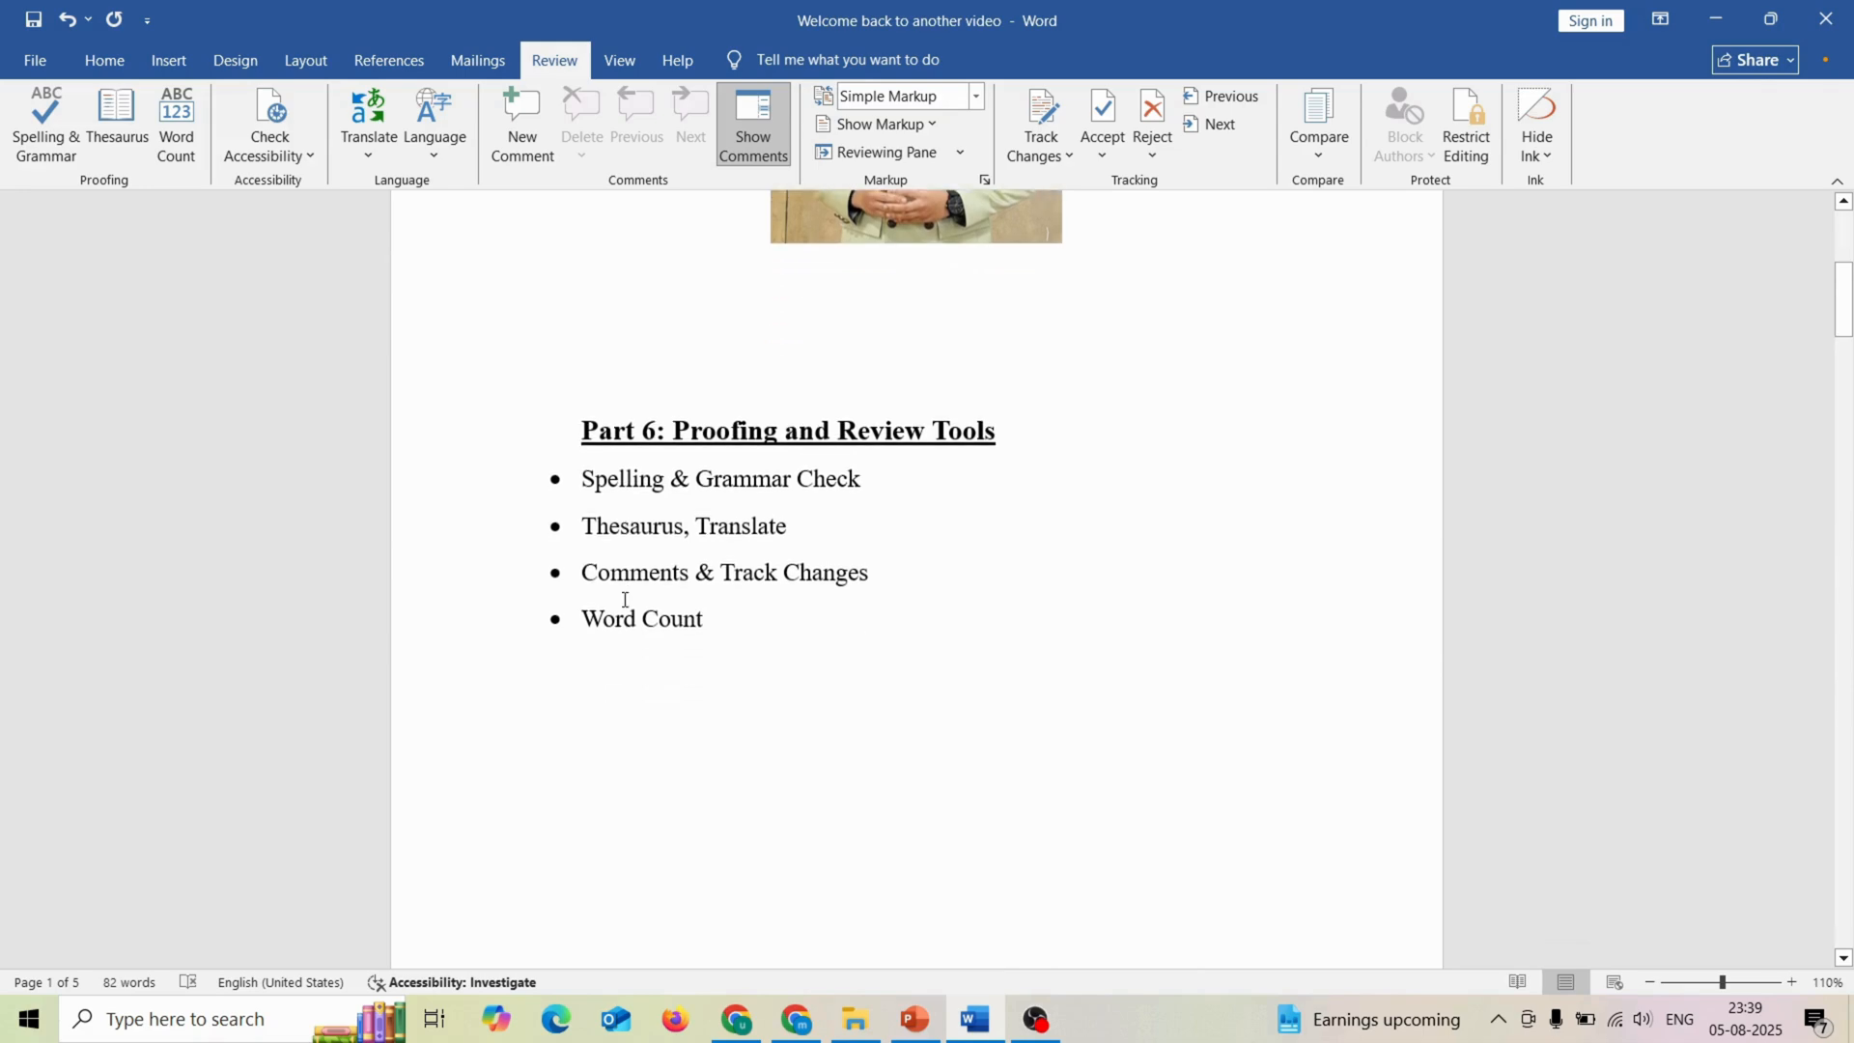
{"action": "scroll", "coordinate": [625, 600], "scroll_direction": "down", "scroll_amount": 1}
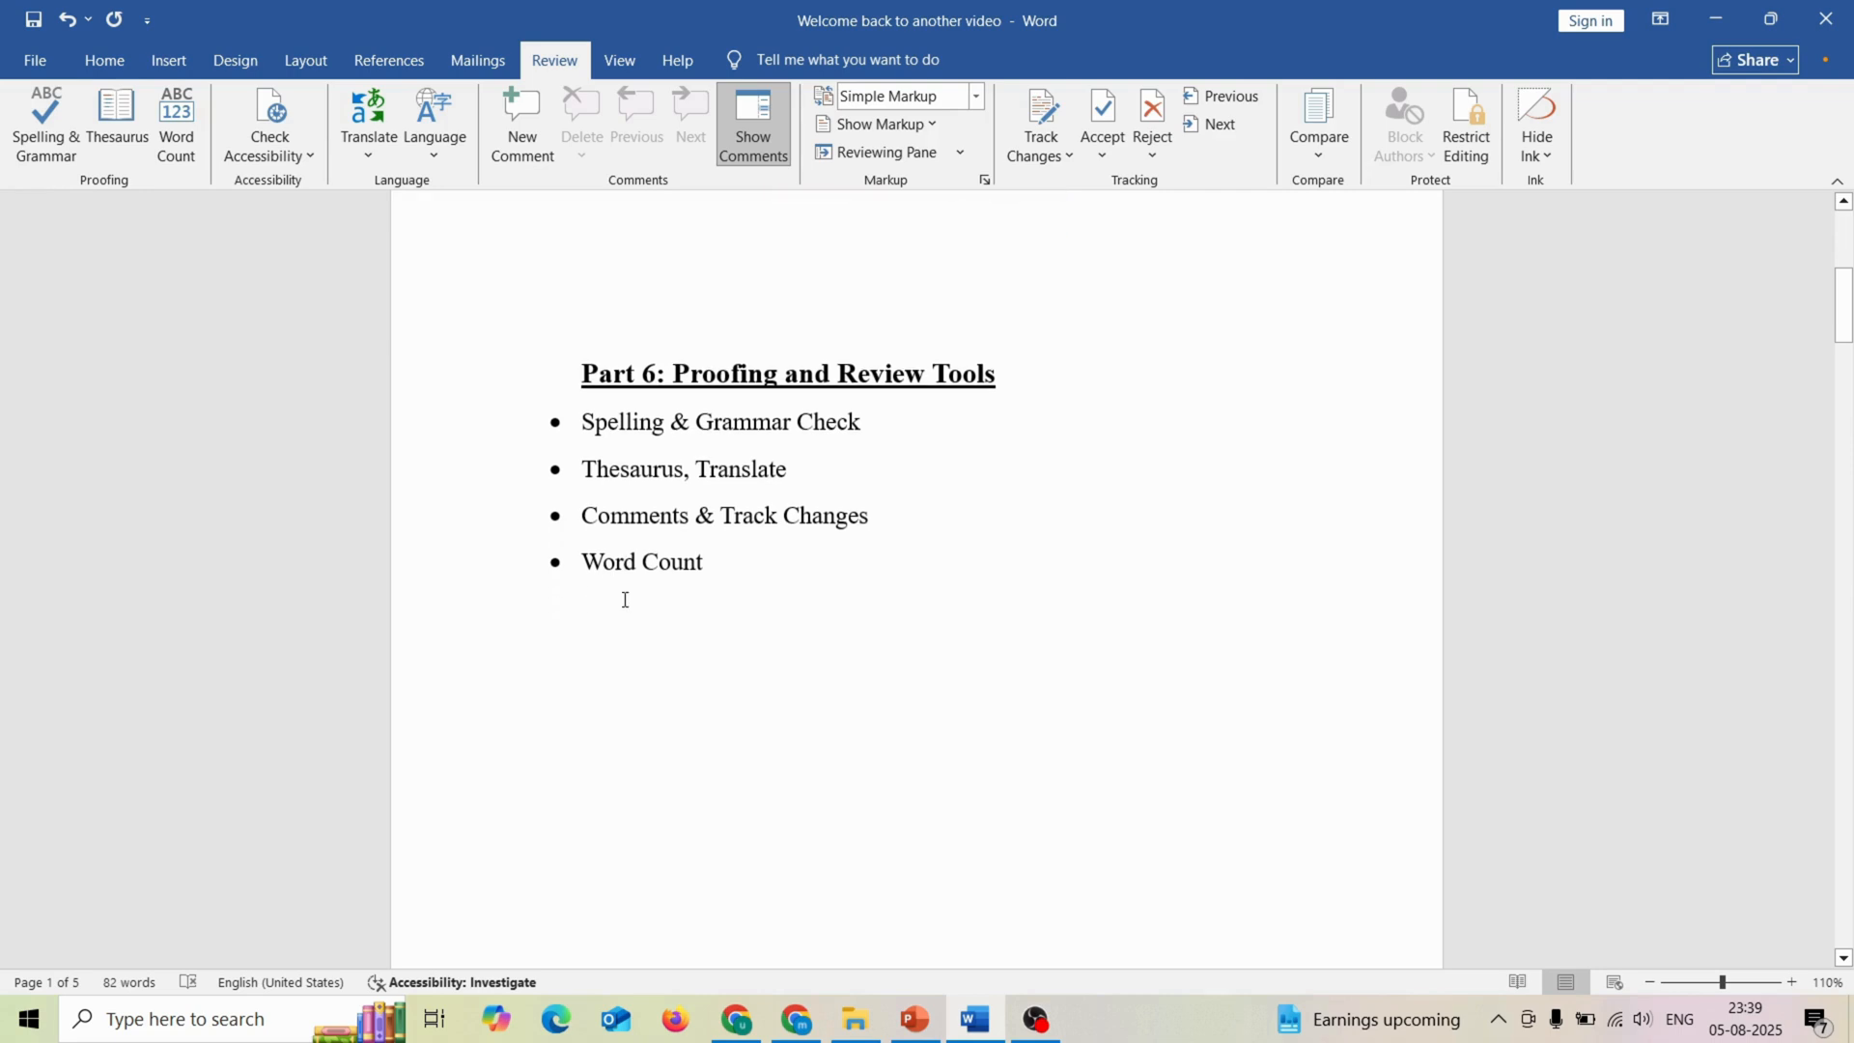
{"action": "right_click", "coordinate": [642, 471]}
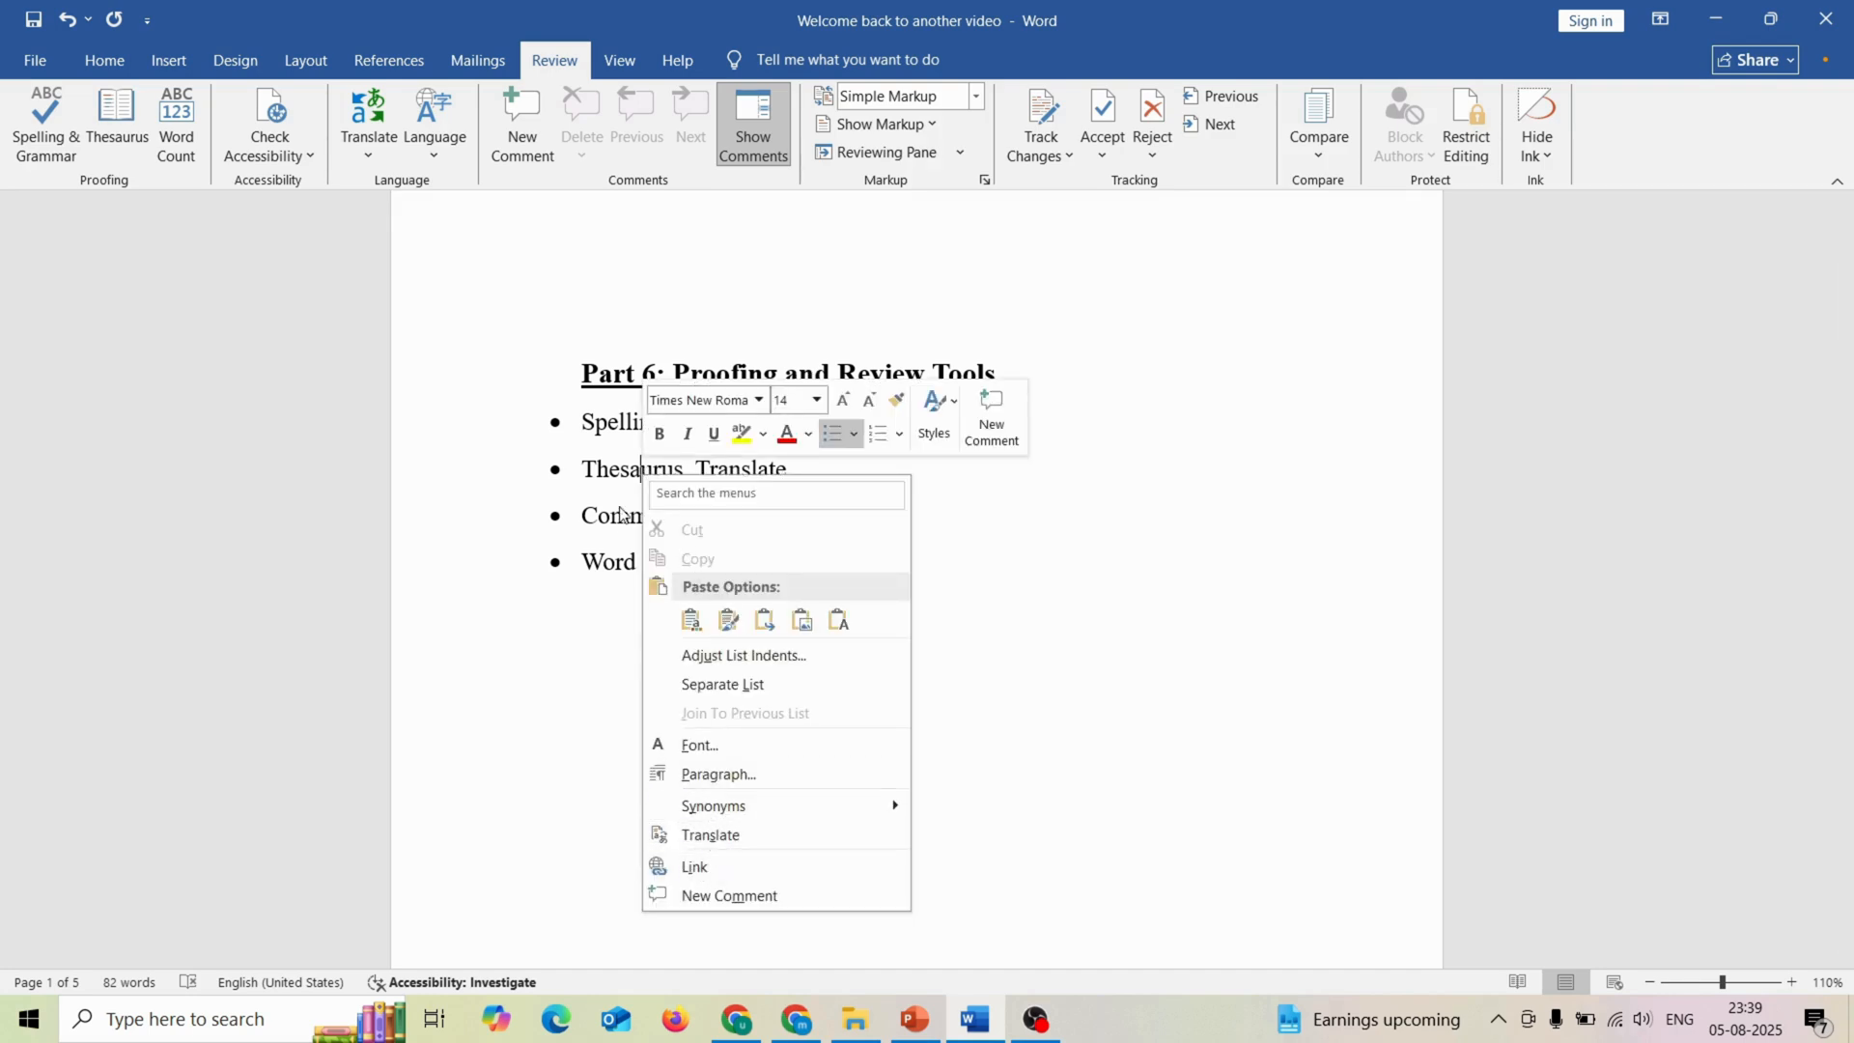
{"action": "mouse_move", "coordinate": [795, 811]}
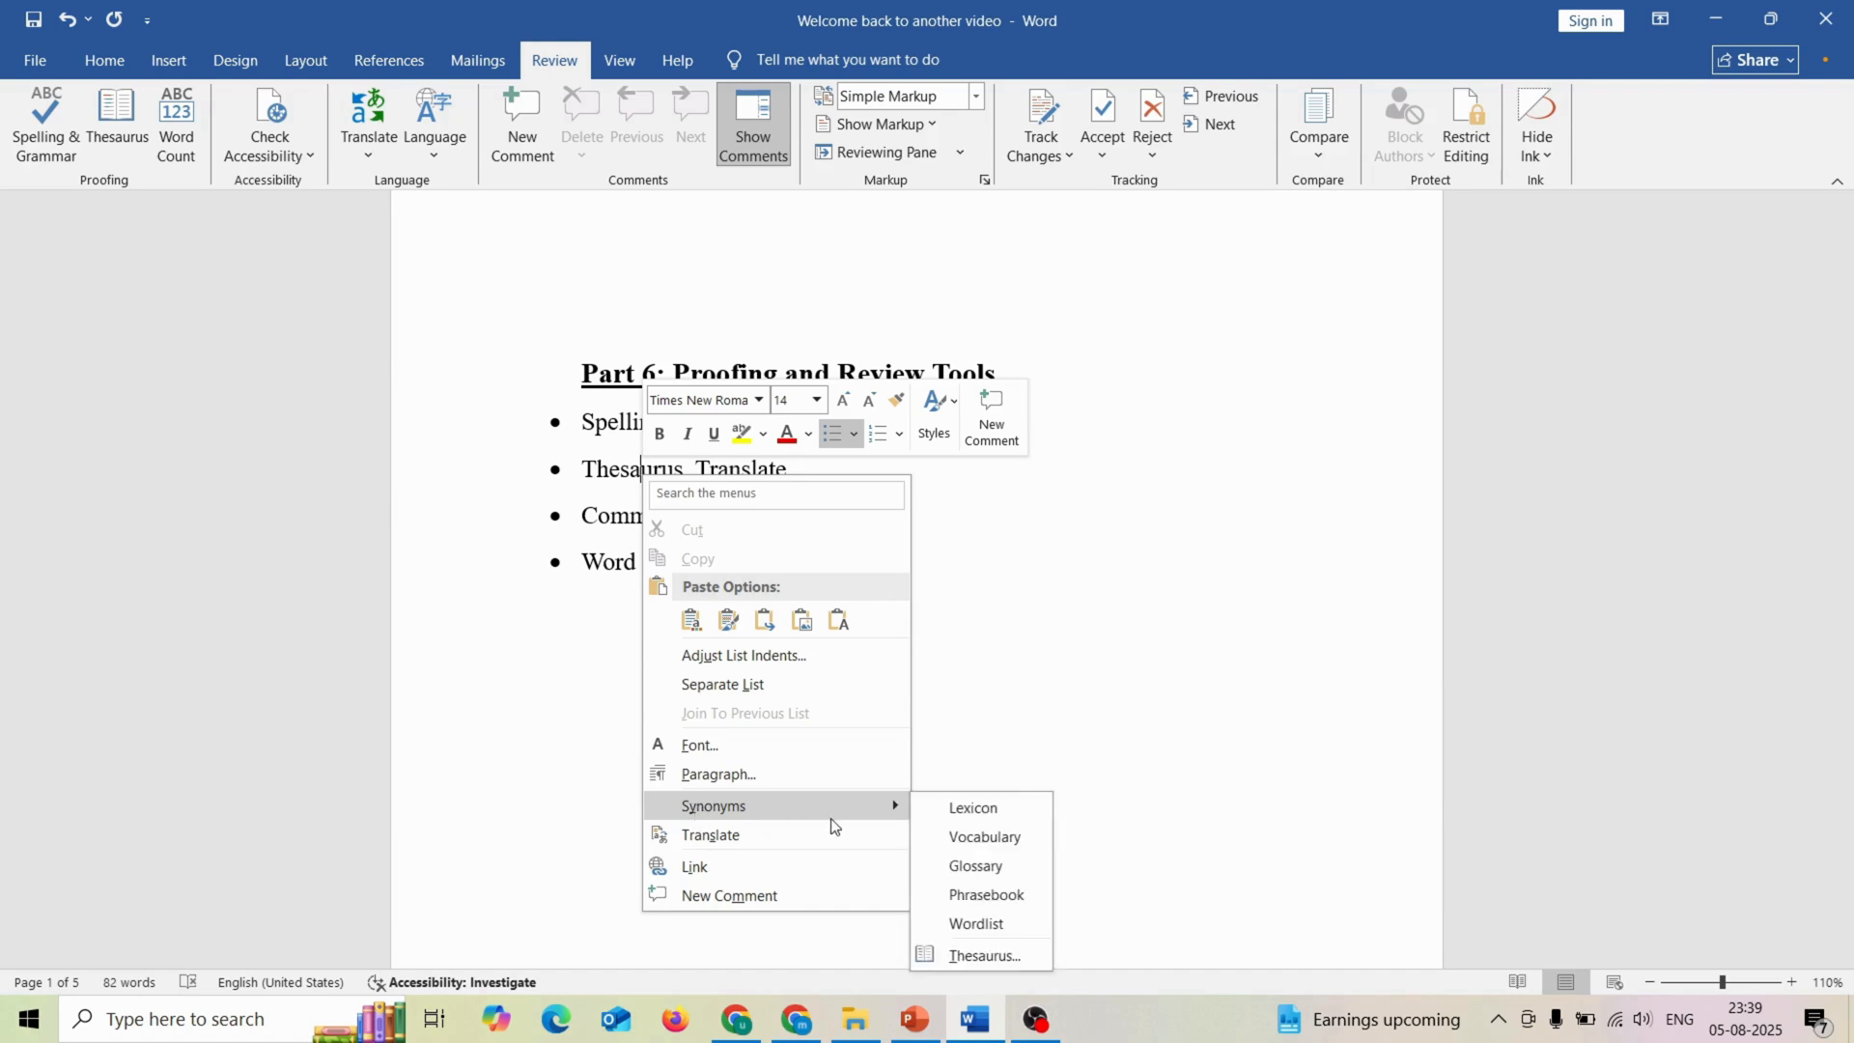
{"action": "left_click", "coordinate": [968, 956]}
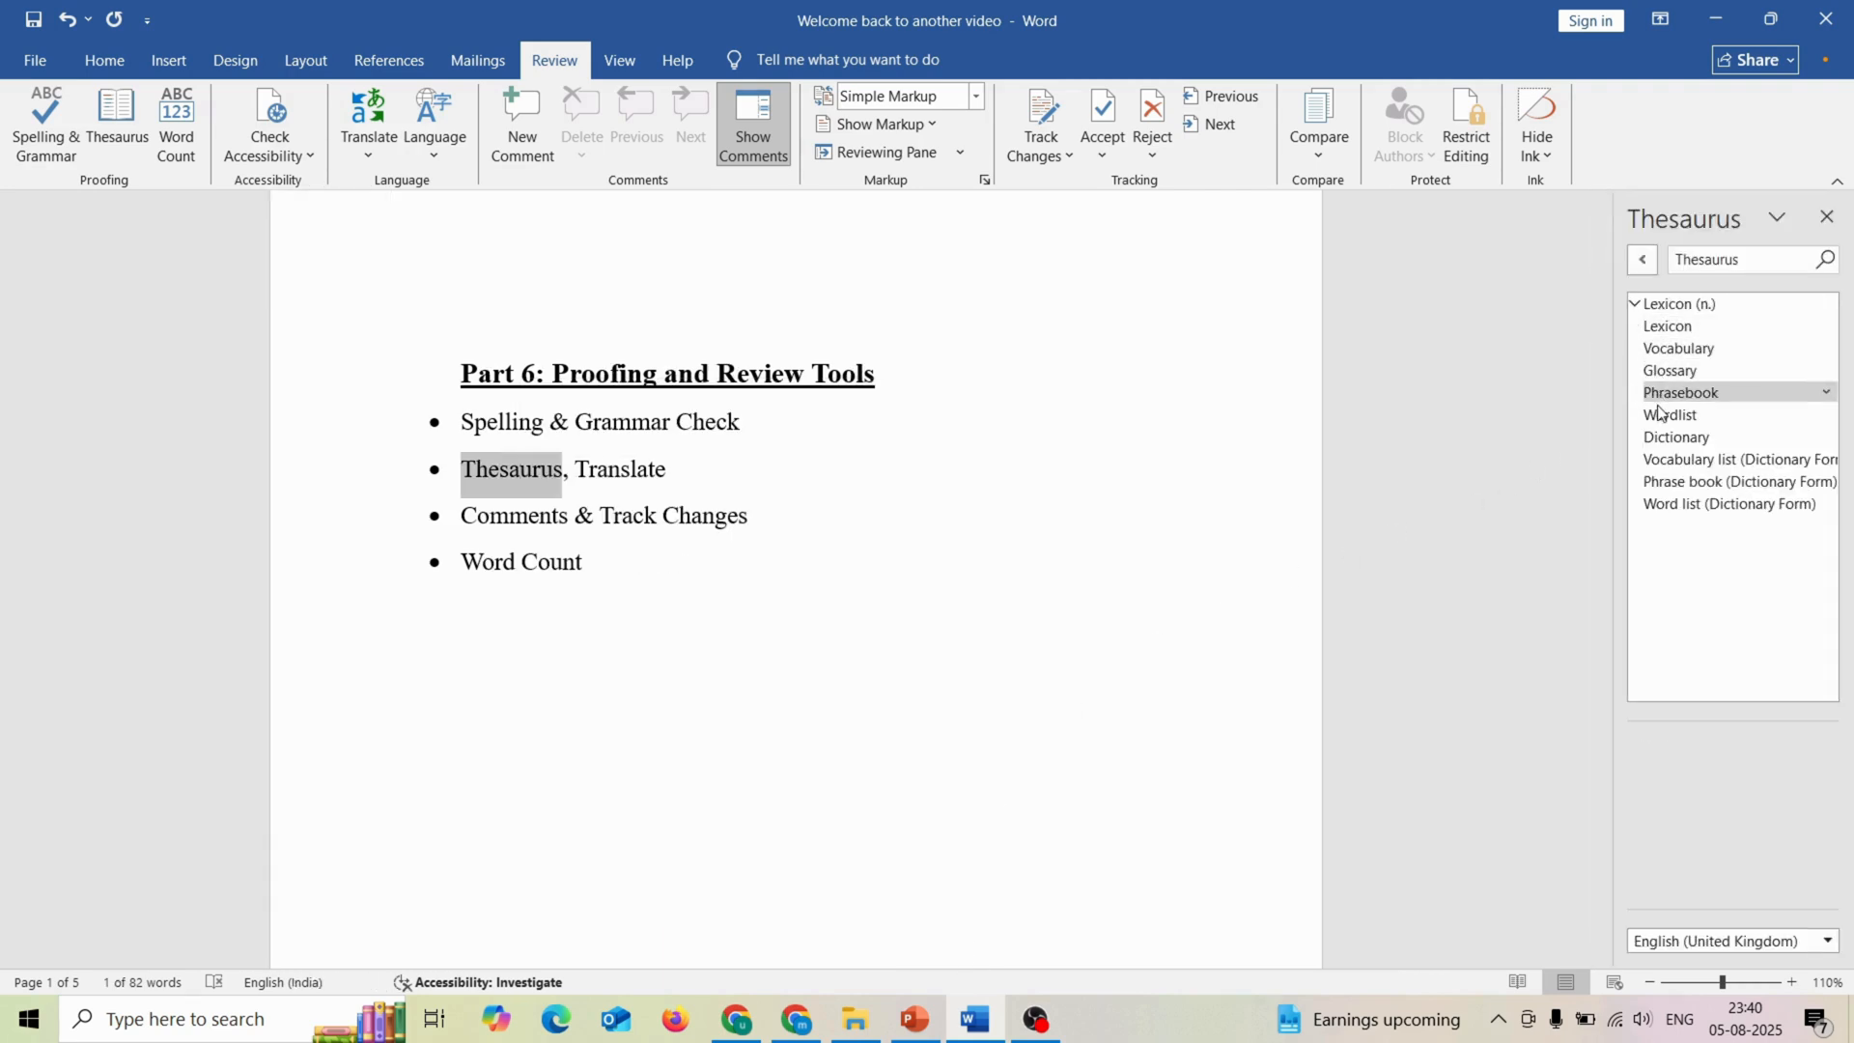
{"action": "left_click", "coordinate": [1637, 305]}
Step: Replace "Thesaurus" in the second bullet with its synonym "Lexicon" and undo the replacement
{"action": "left_click", "coordinate": [490, 464]}
{"action": "right_click", "coordinate": [490, 463]}
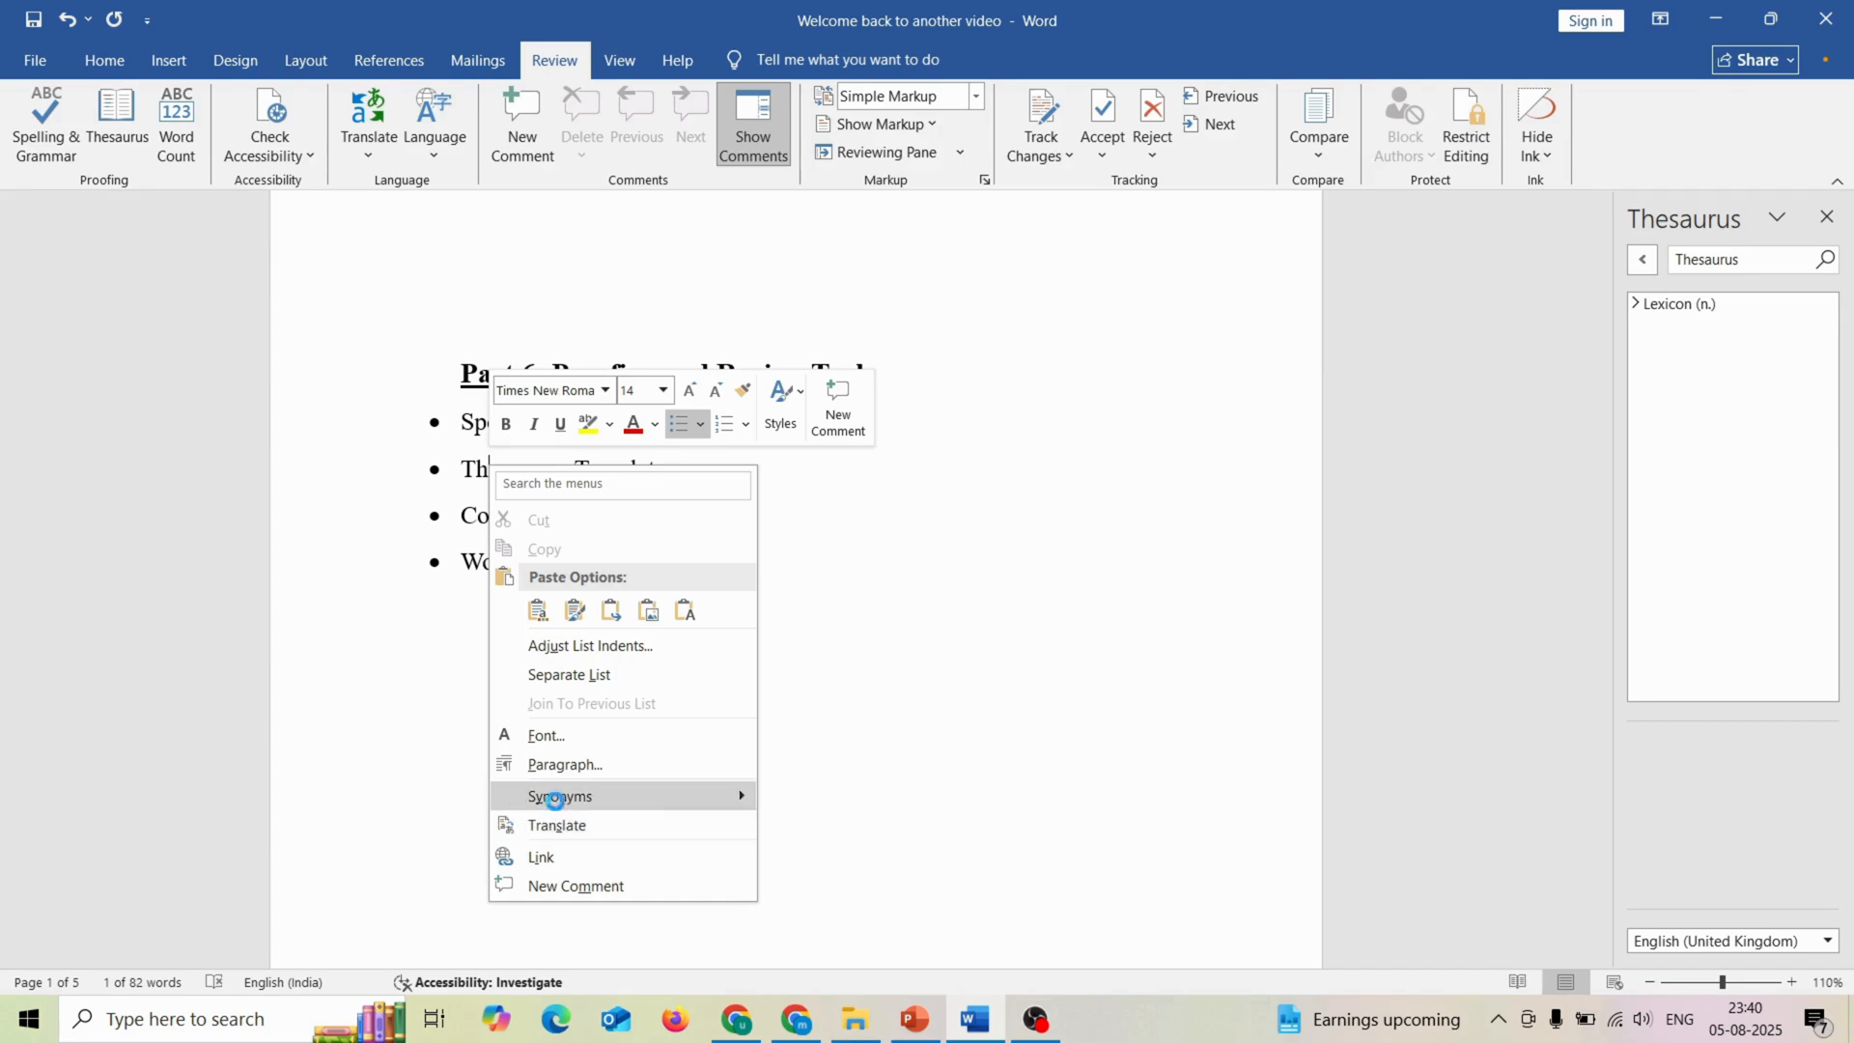
{"action": "mouse_move", "coordinate": [560, 800]}
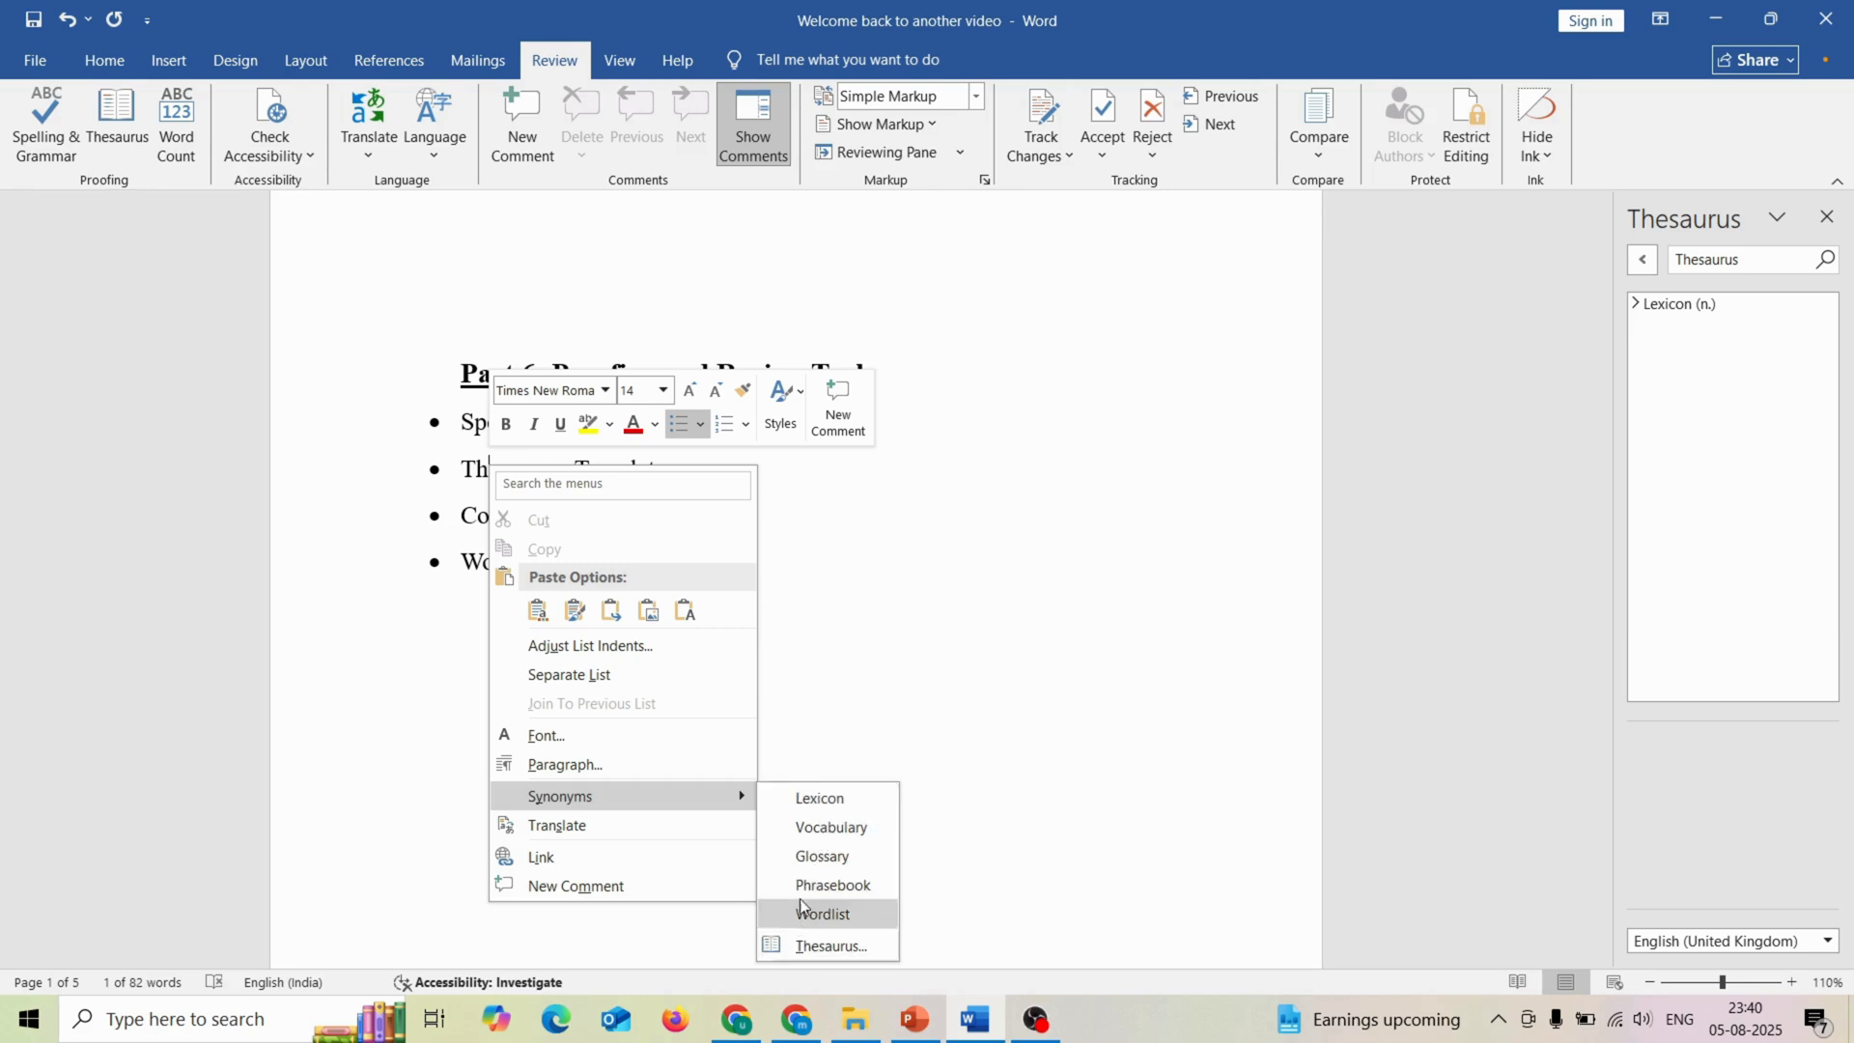
{"action": "left_click", "coordinate": [821, 798]}
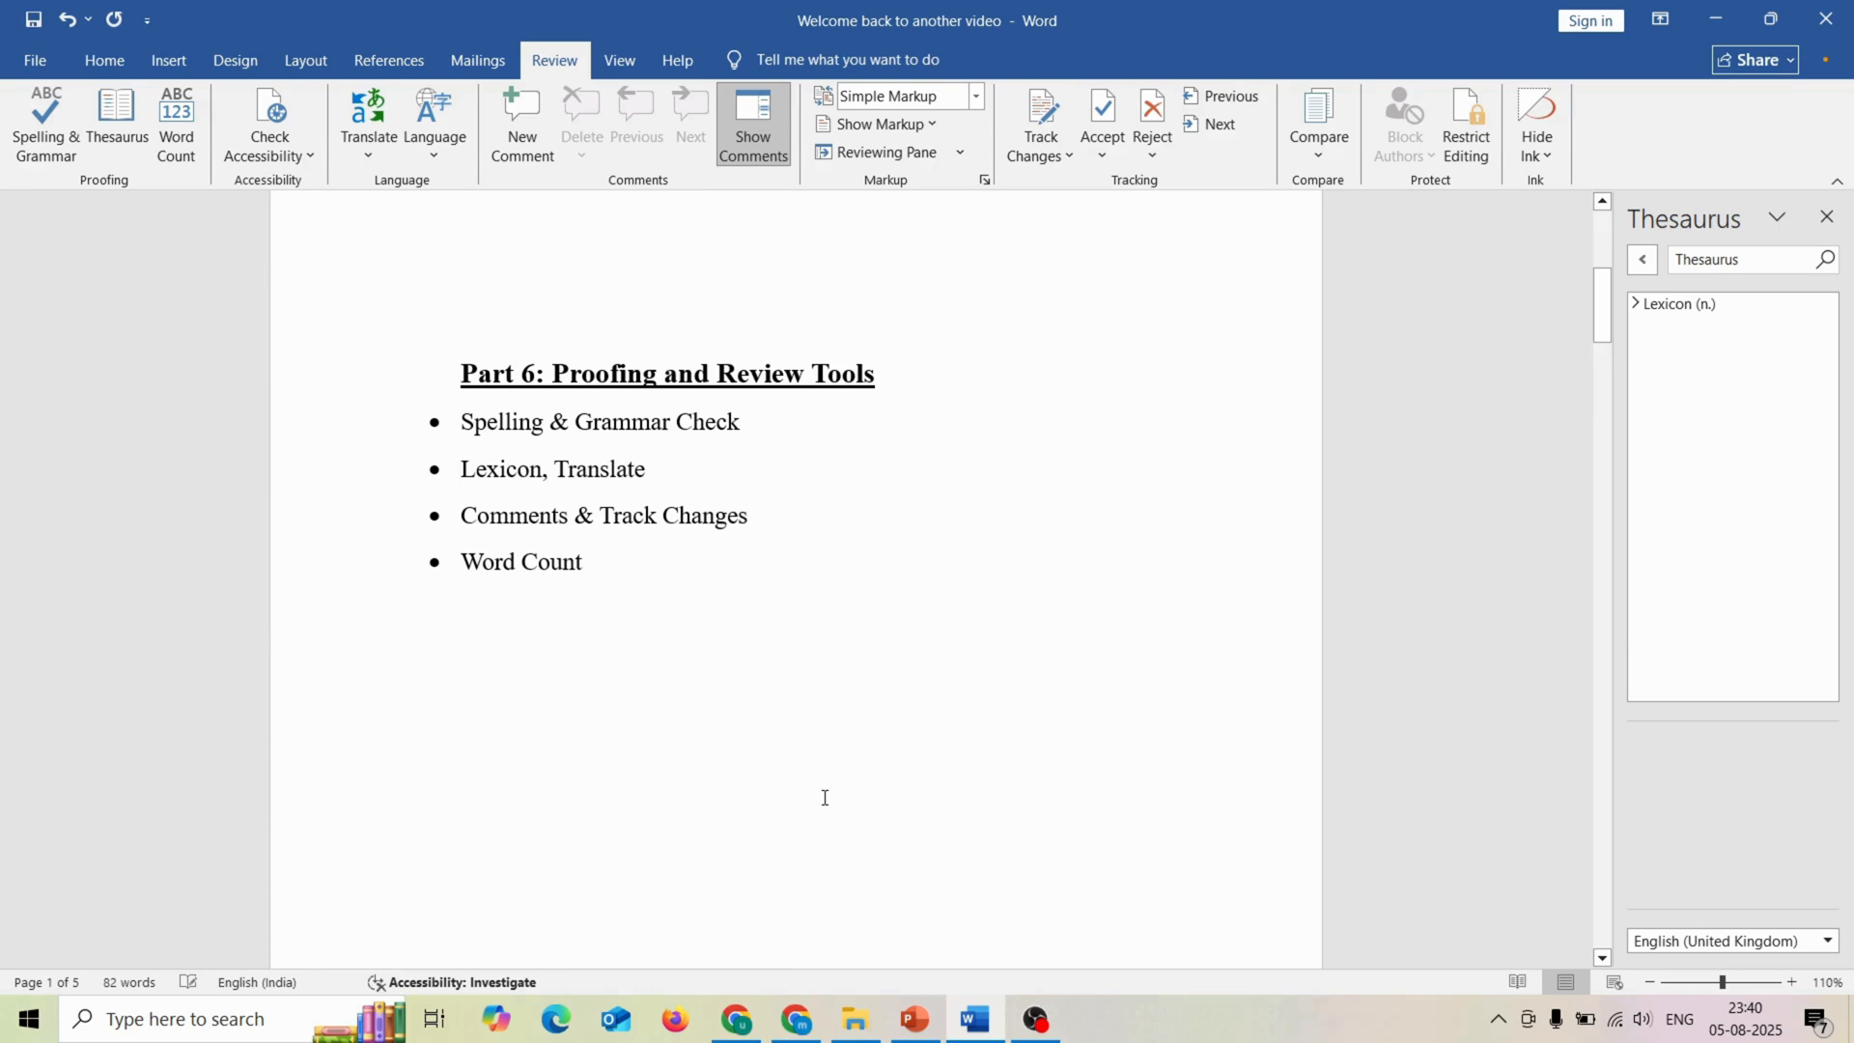
{"action": "key", "text": "ctrl+z"}
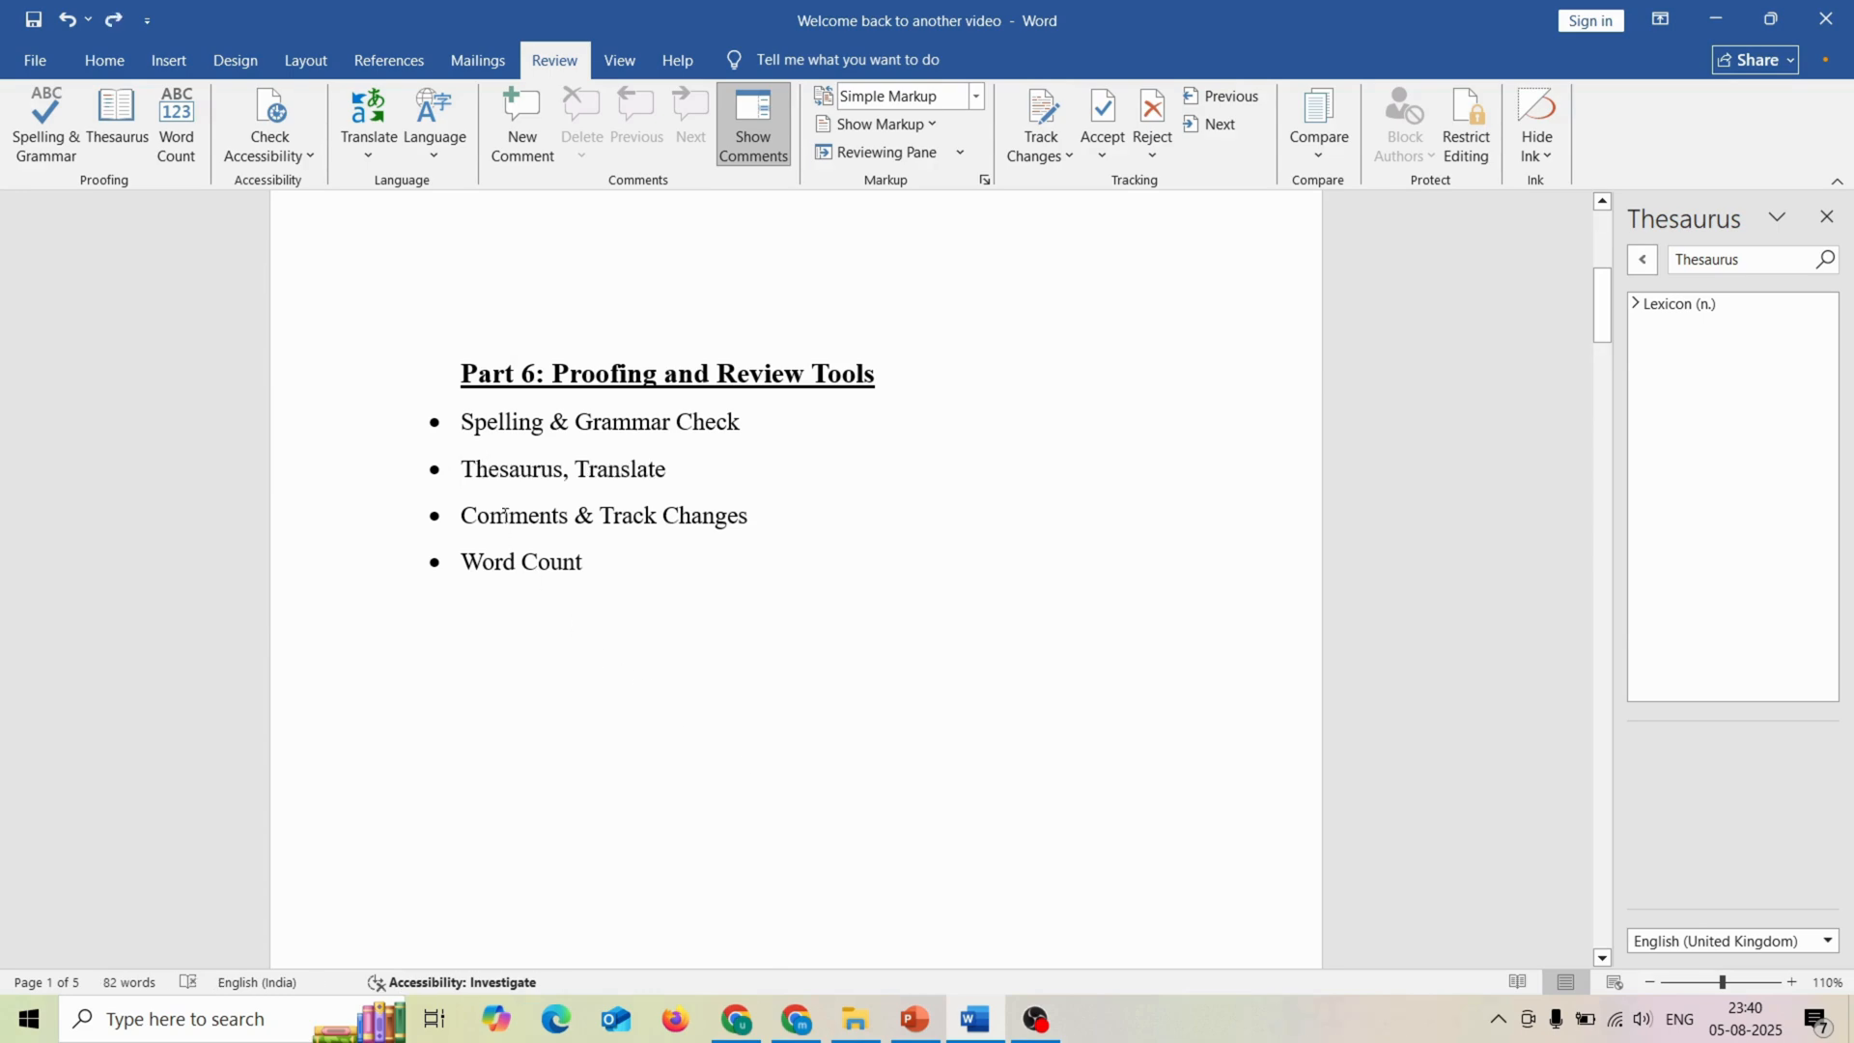
Step: View the synonyms suggested for "Translate" in the second bullet without applying one, and close the Thesaurus pane
{"action": "right_click", "coordinate": [613, 471]}
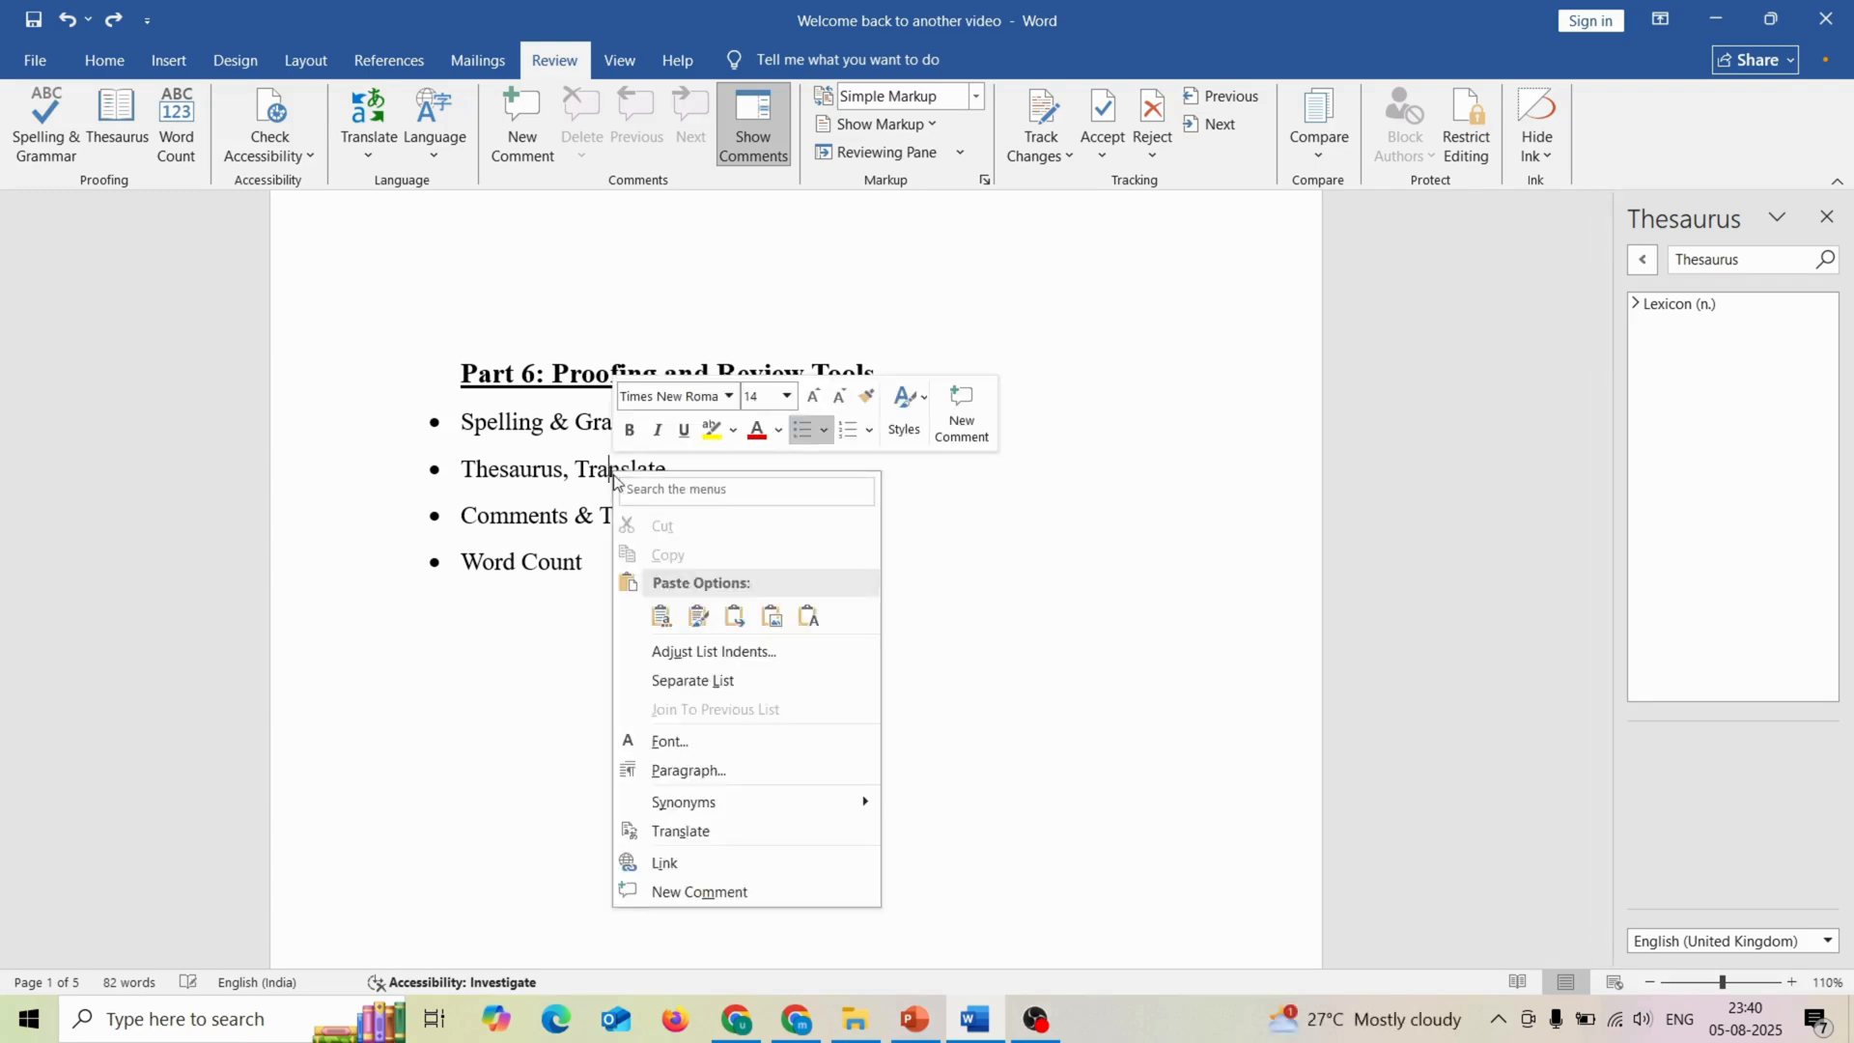
{"action": "mouse_move", "coordinate": [674, 806]}
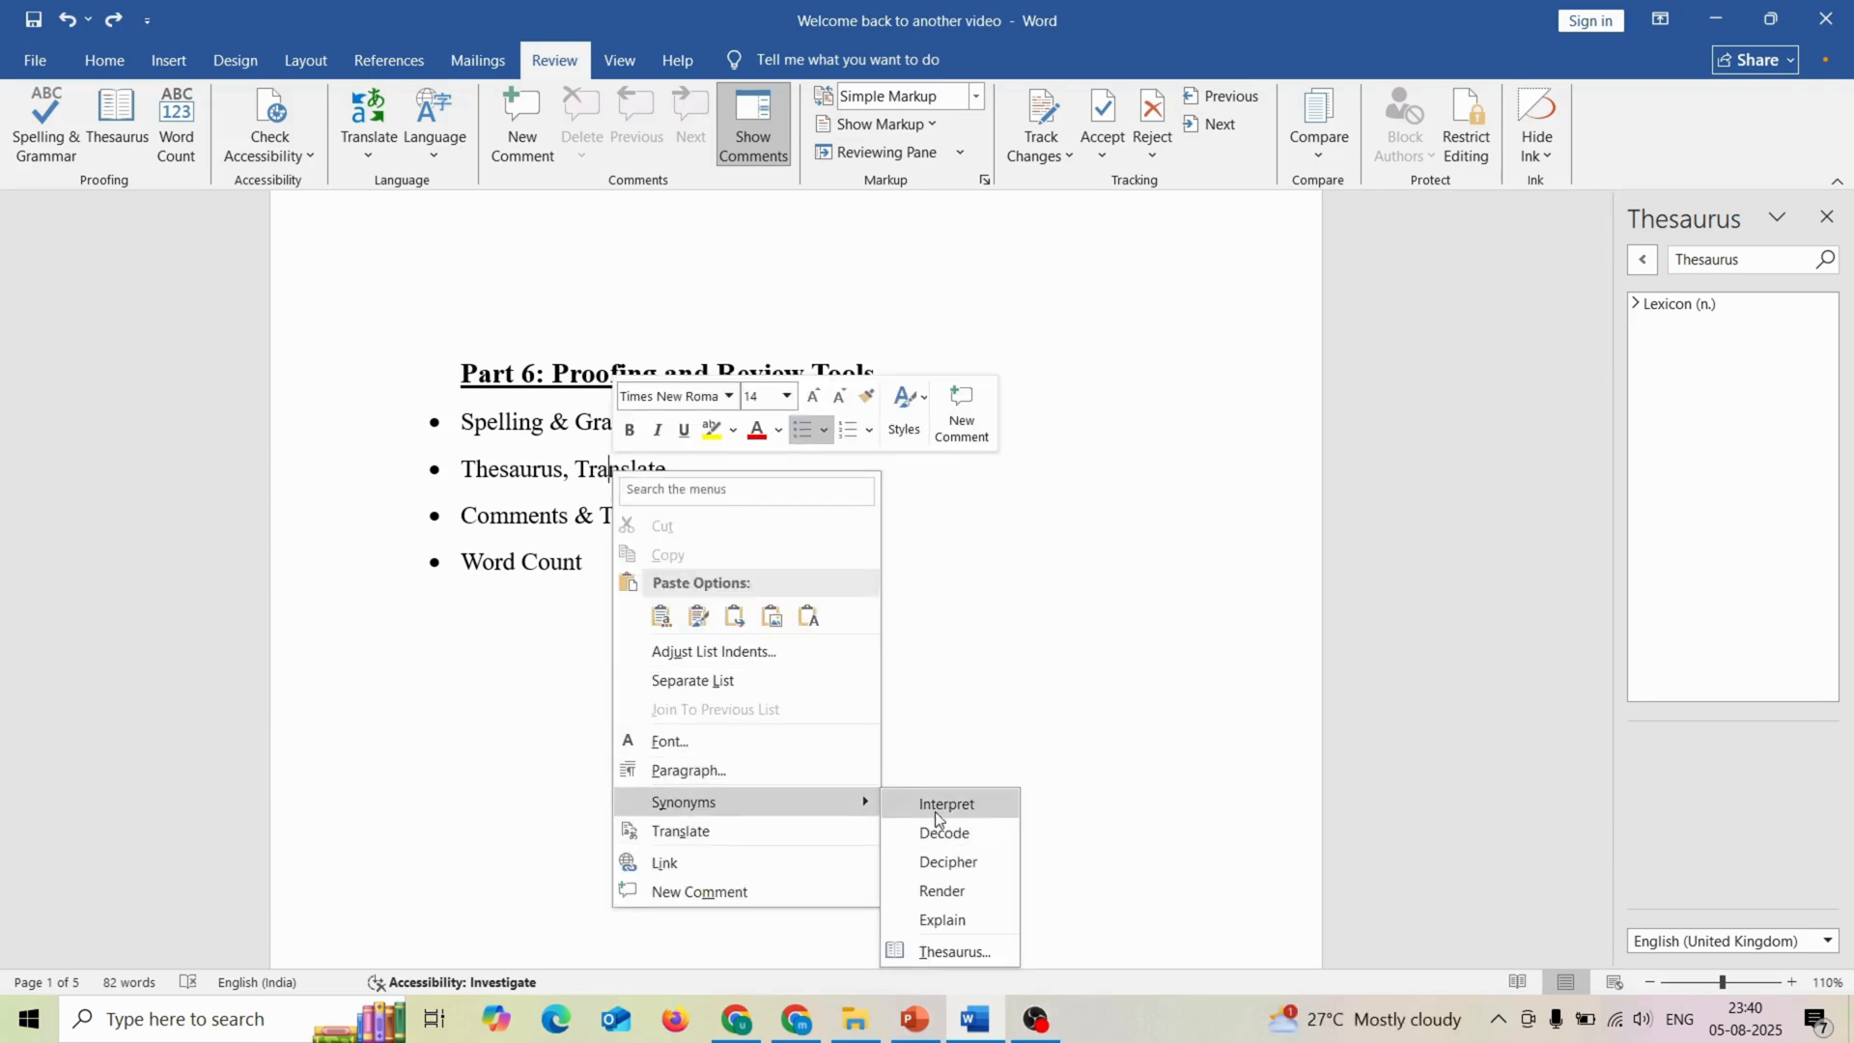
{"action": "left_click", "coordinate": [988, 640]}
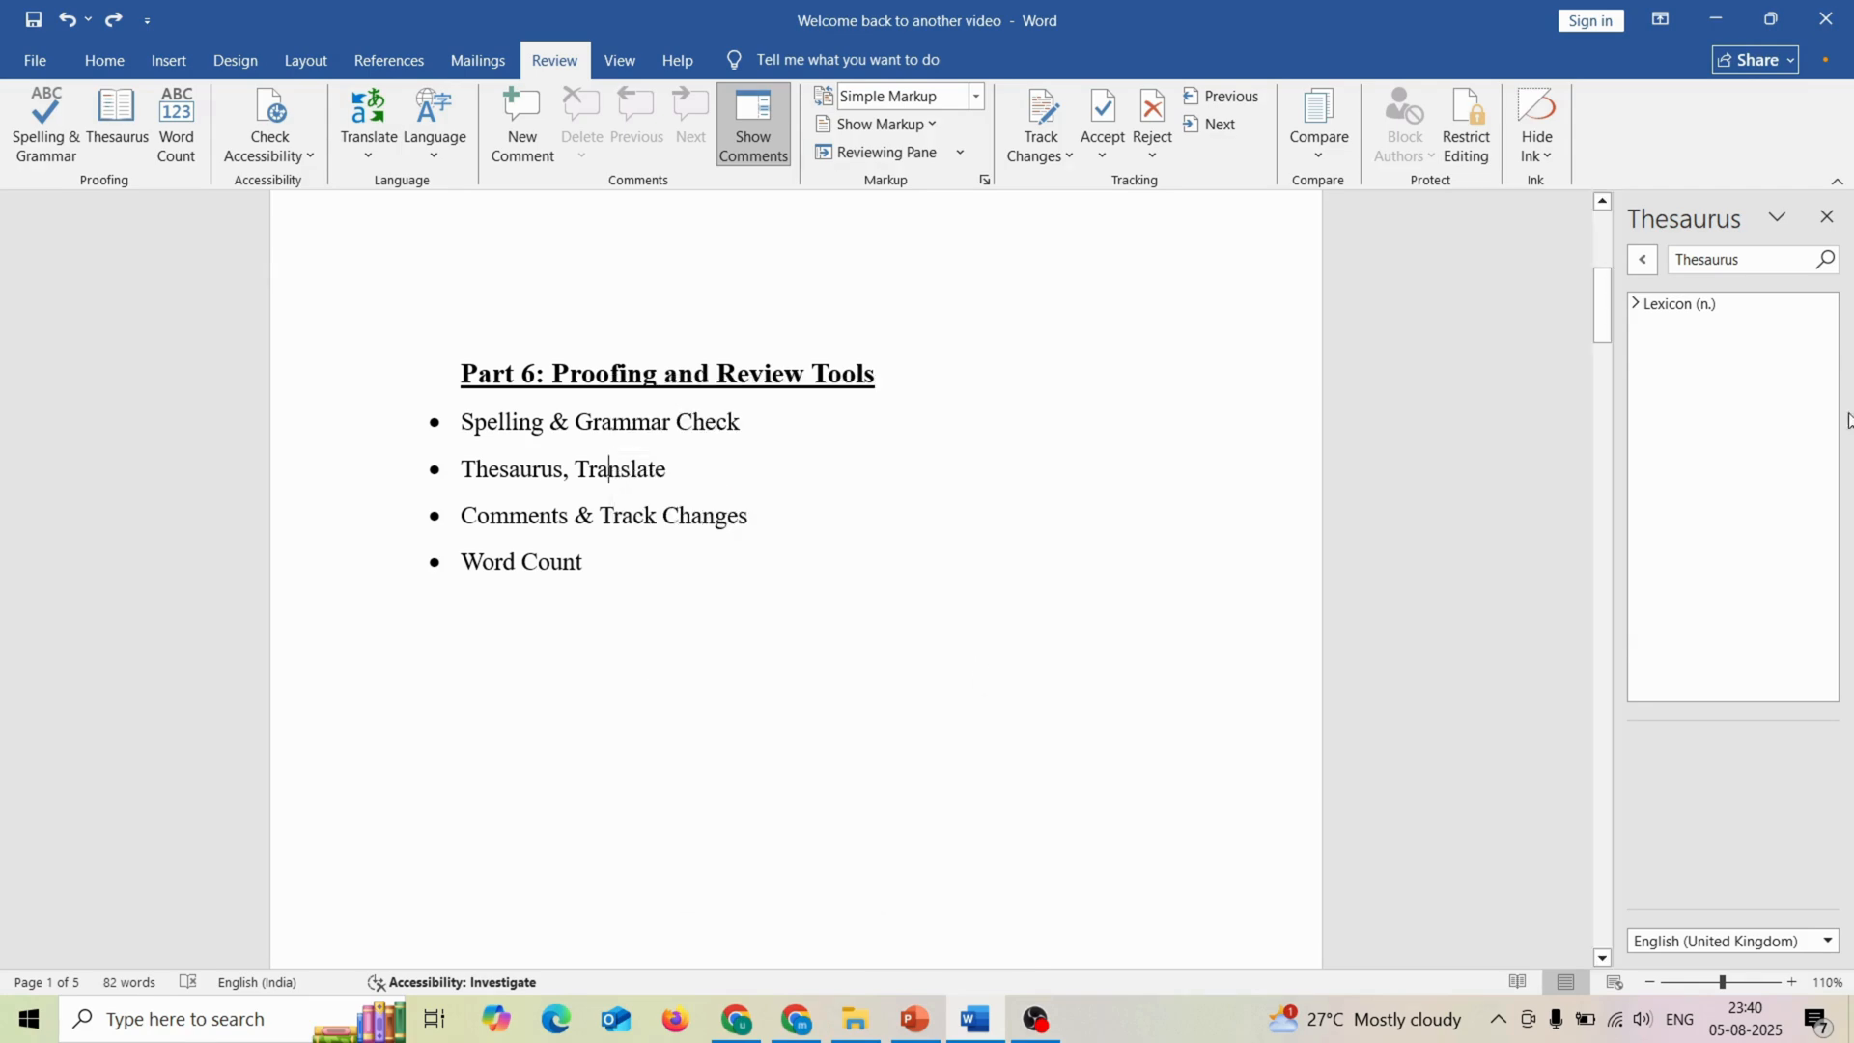
{"action": "left_click", "coordinate": [1828, 224]}
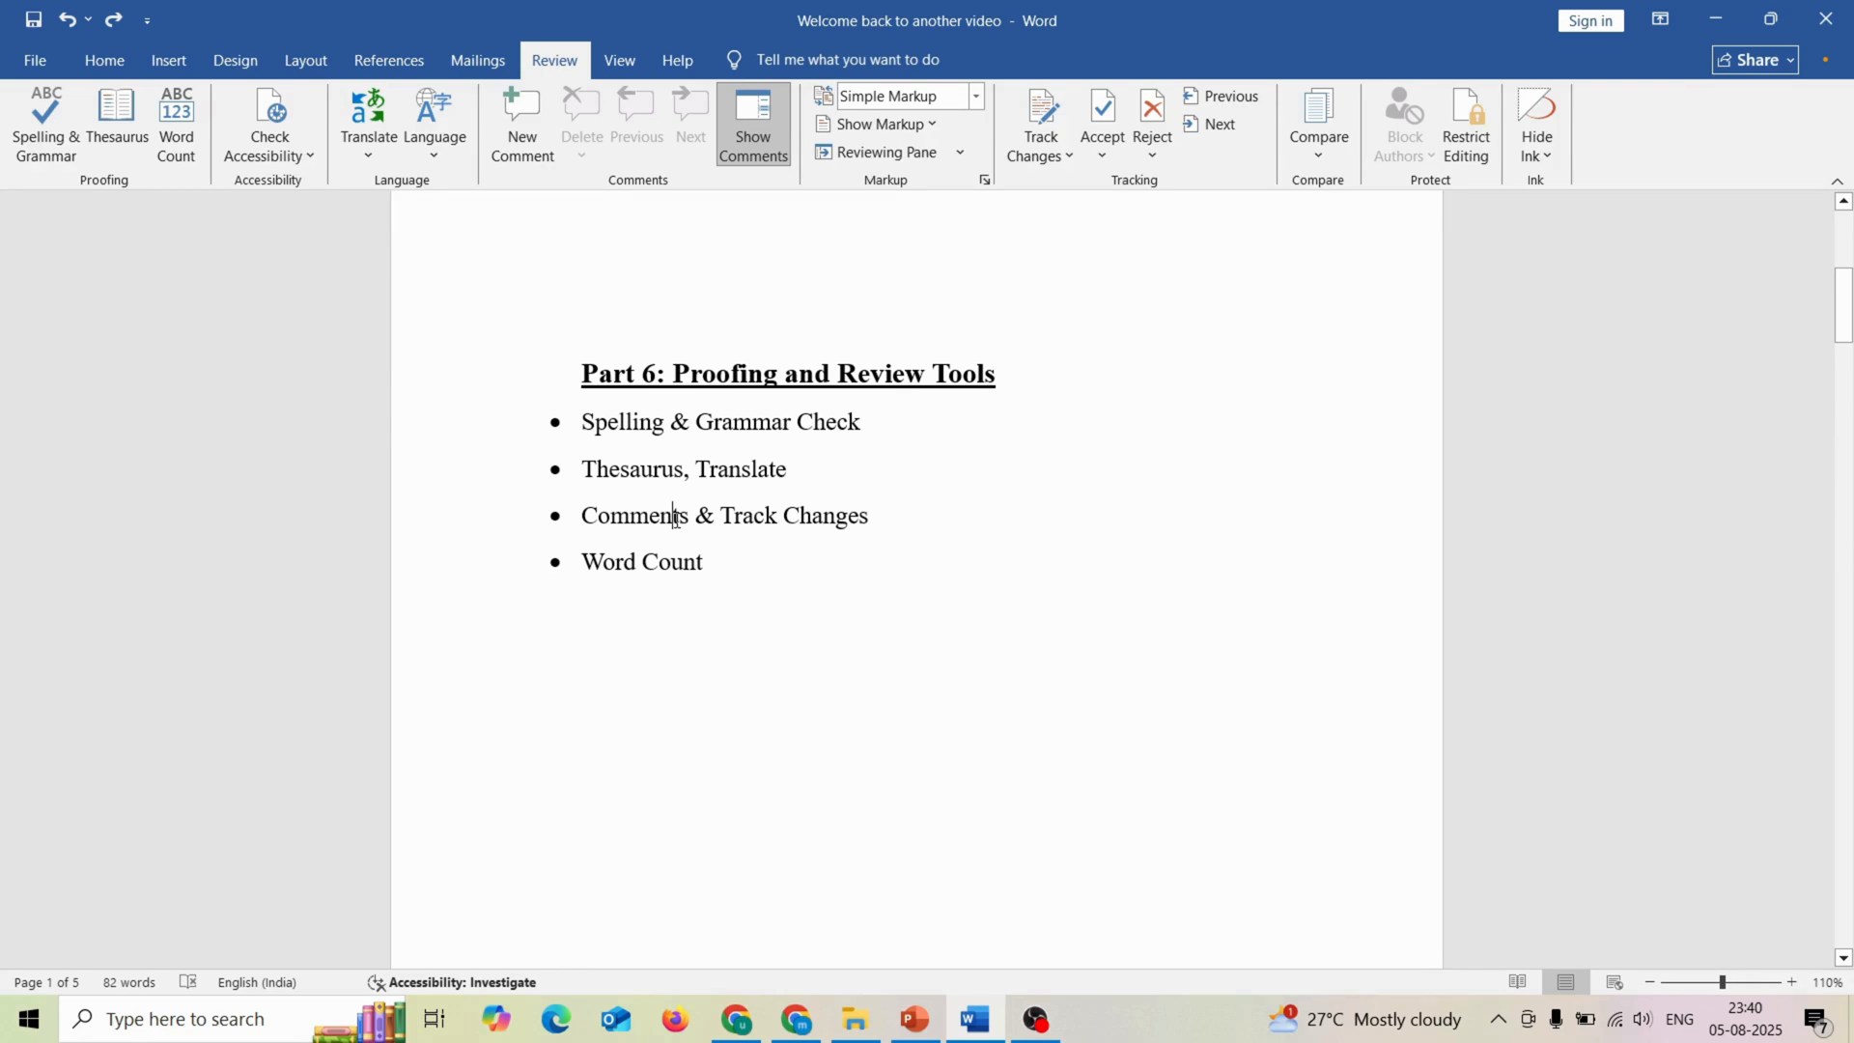
Step: Look up a translation of the word "Translate" in the second bullet, agreeing to send the text online, and close the Research pane
{"action": "left_click", "coordinate": [674, 517]}
{"action": "left_click", "coordinate": [371, 150]}
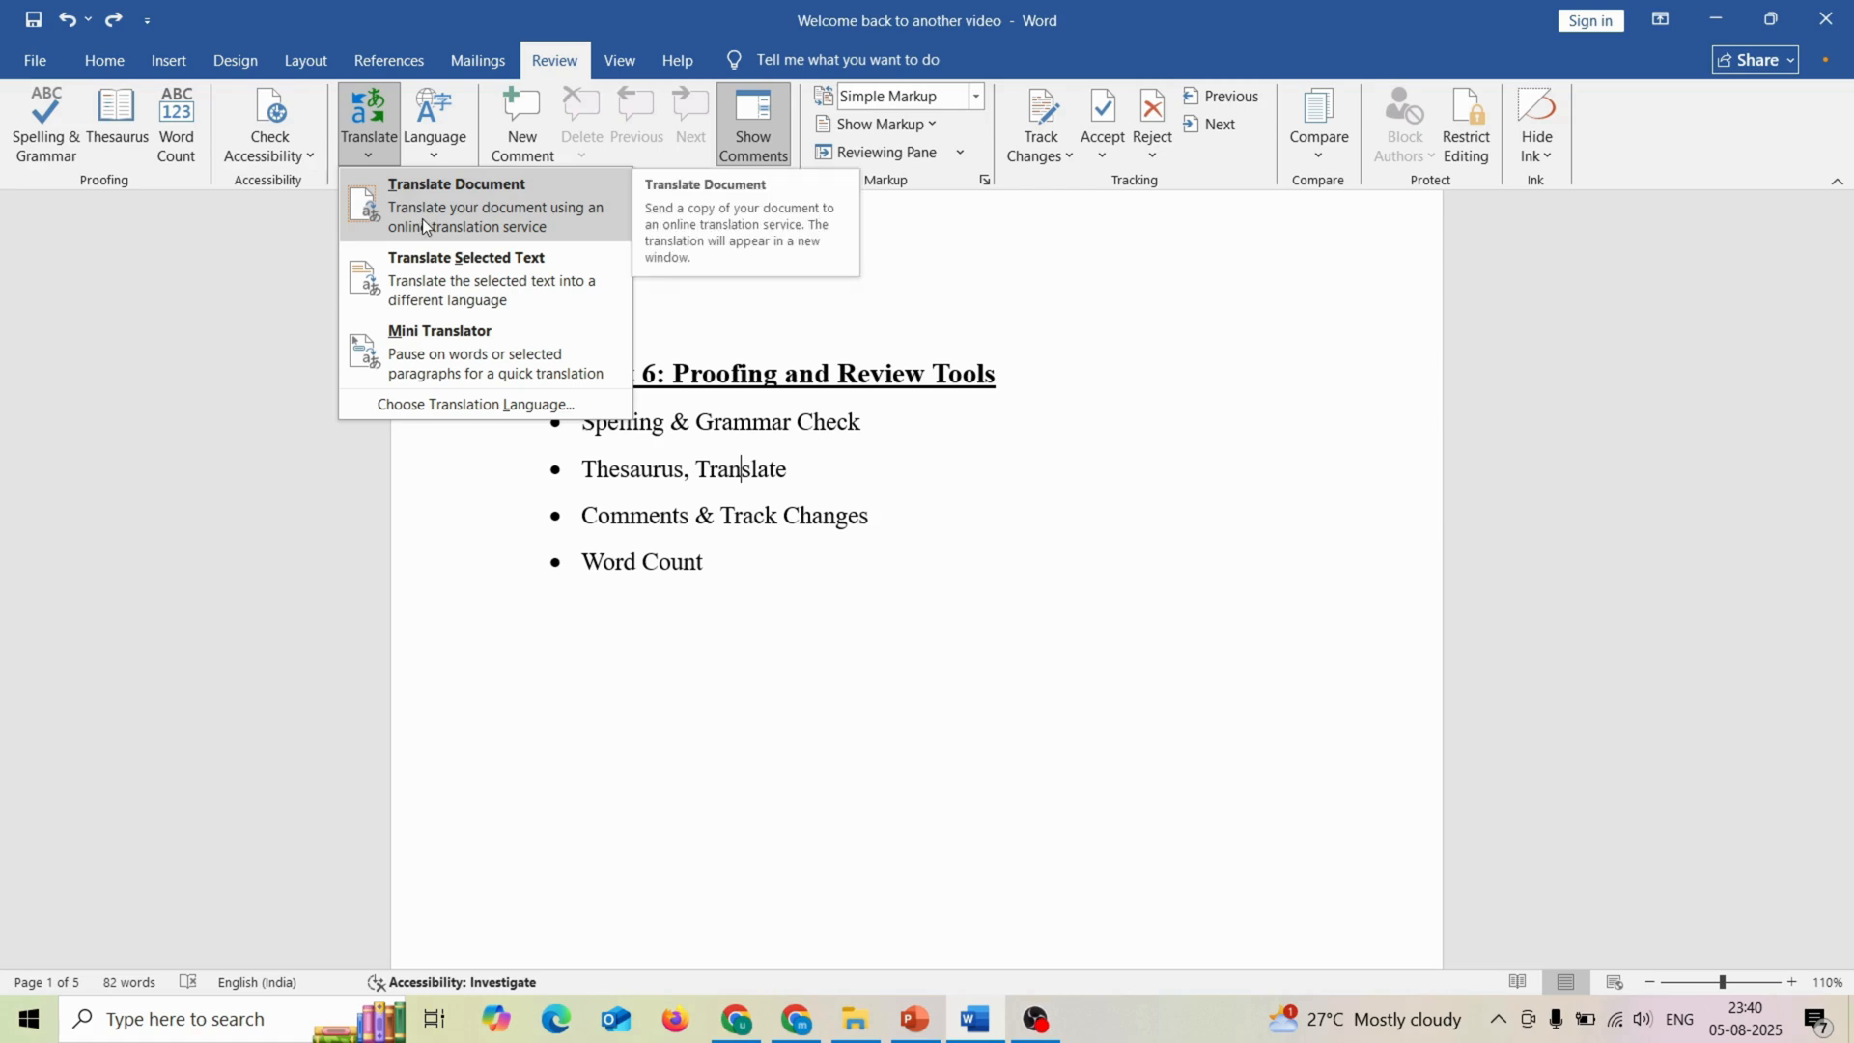
{"action": "left_click", "coordinate": [429, 288]}
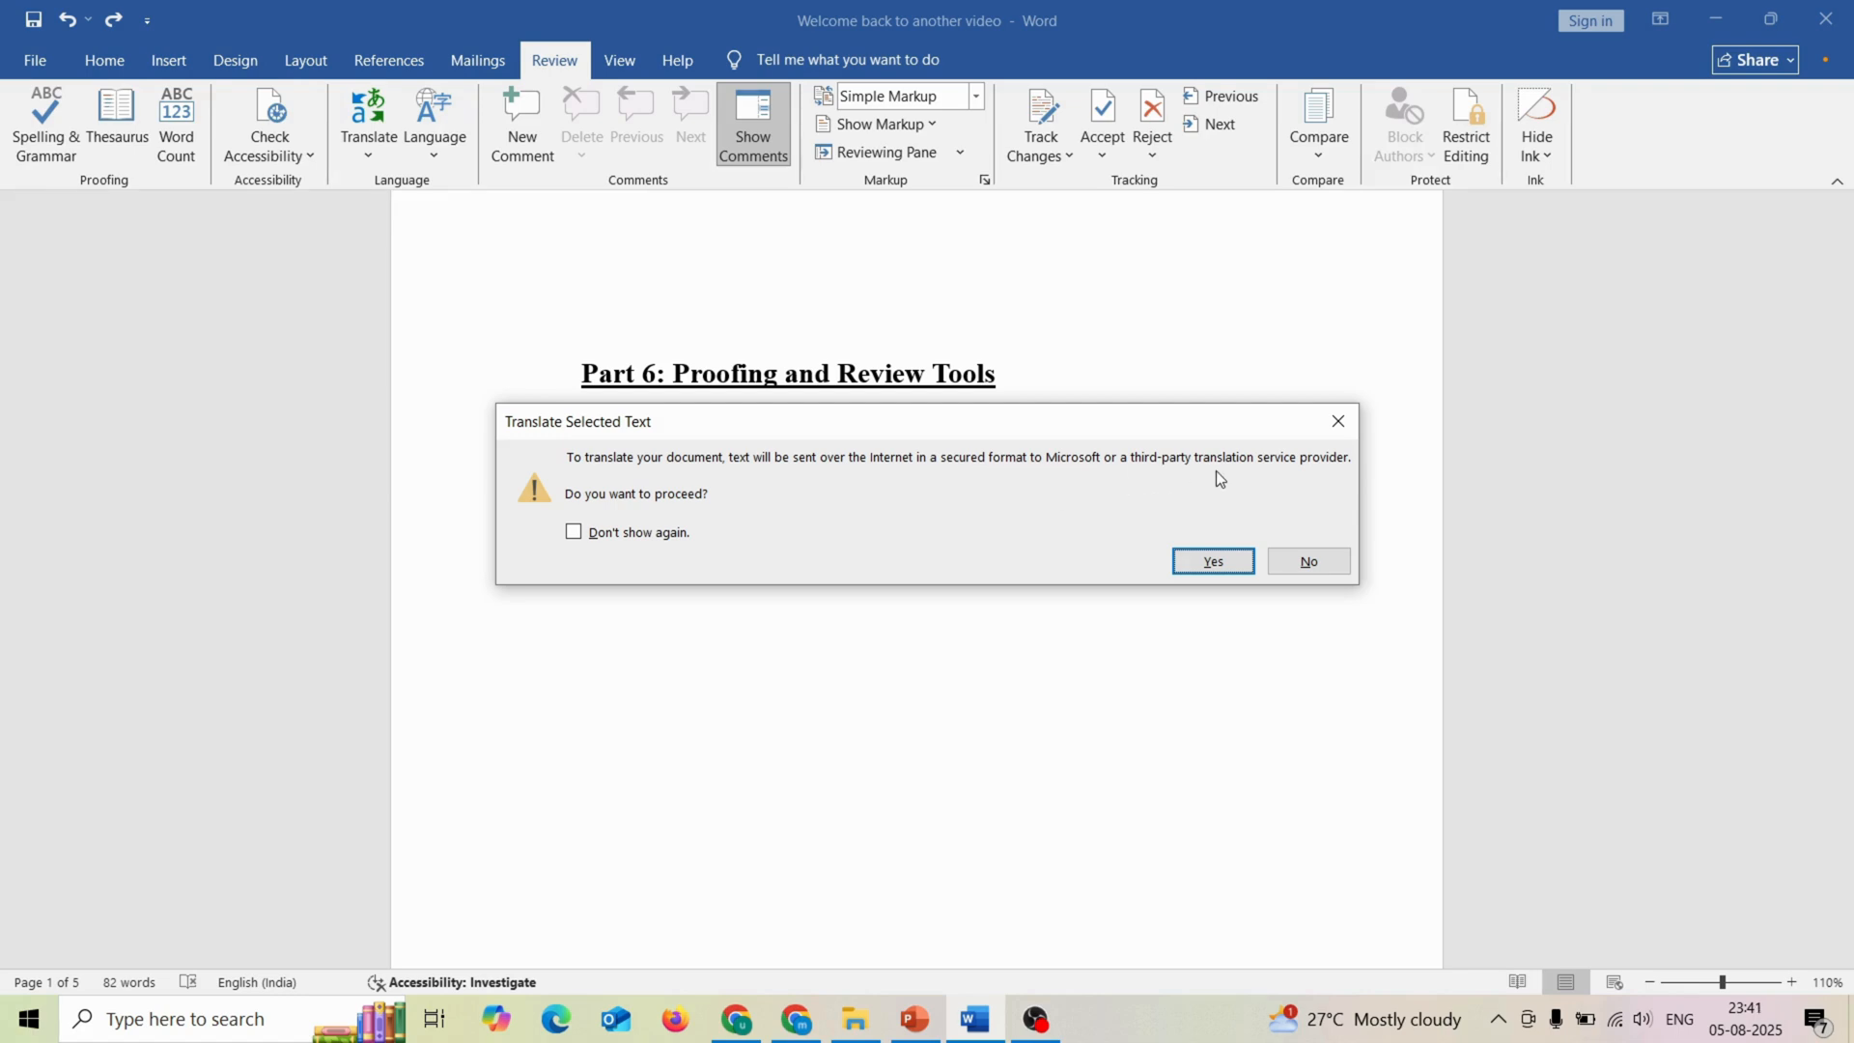
{"action": "left_click", "coordinate": [1188, 564]}
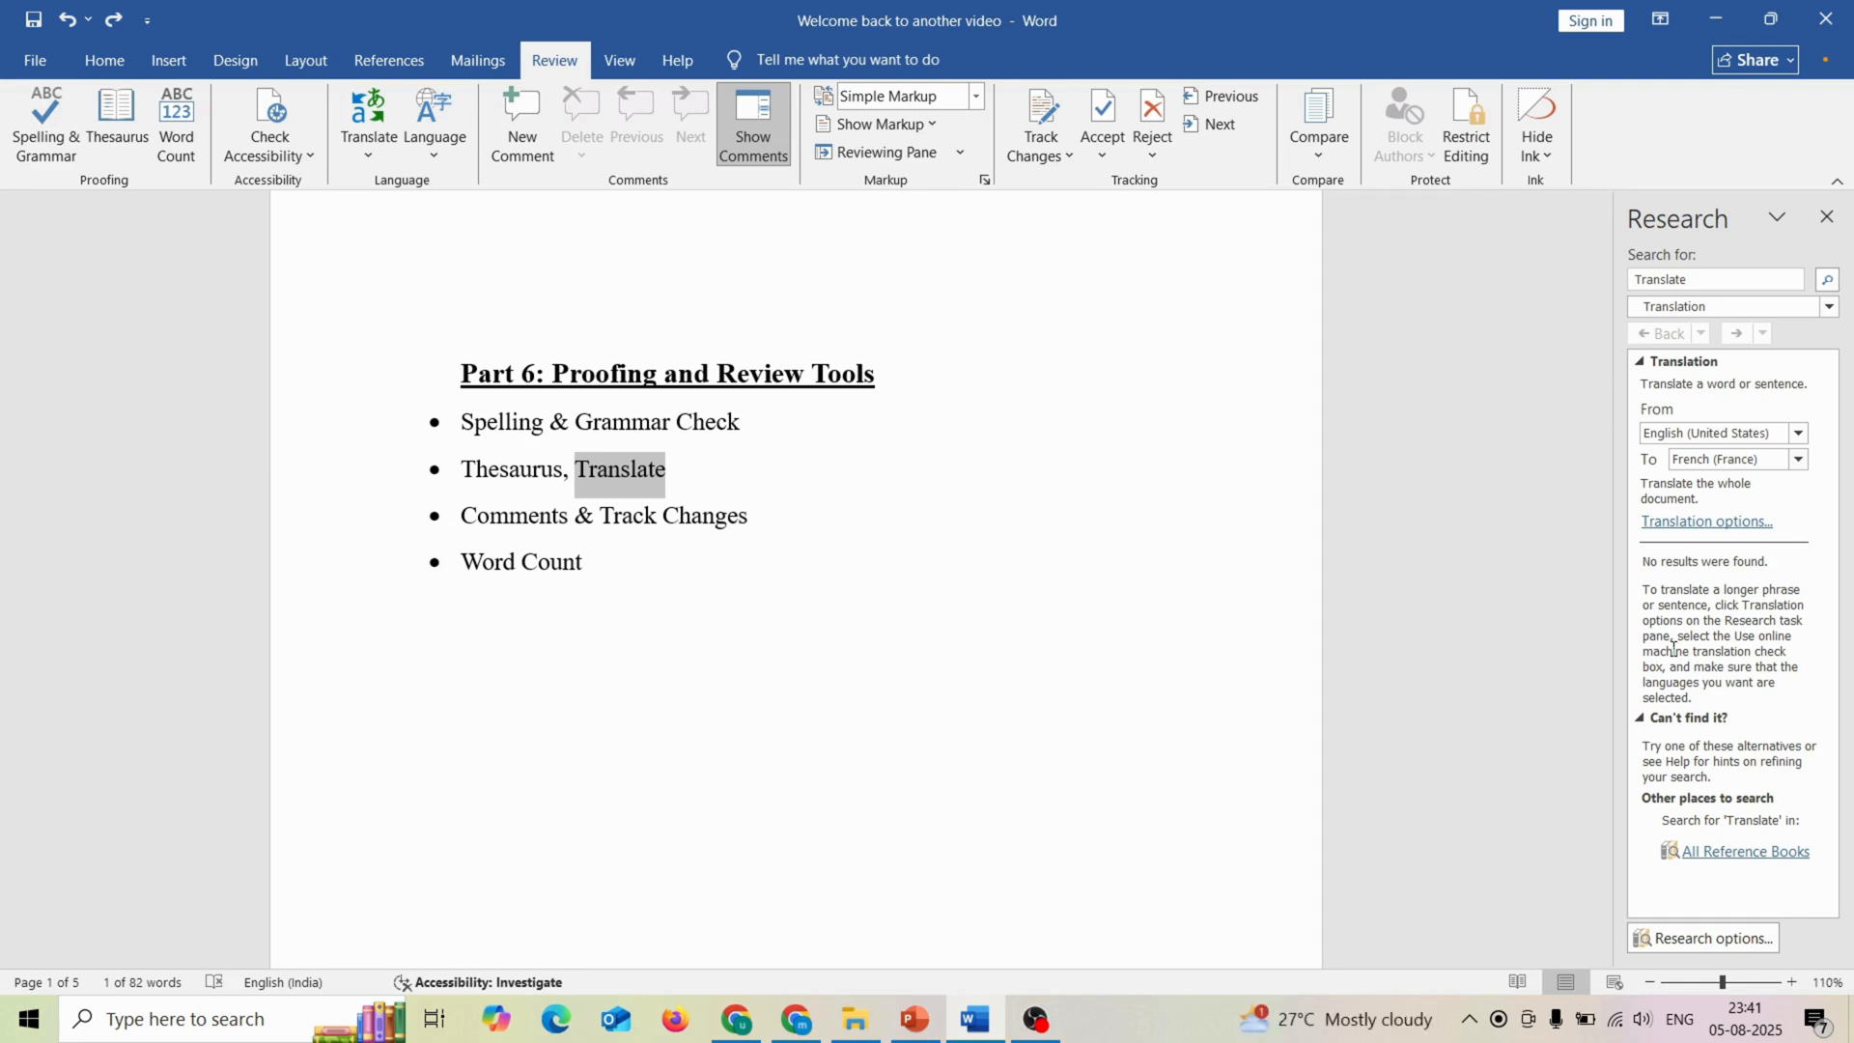
{"action": "left_click", "coordinate": [1836, 217]}
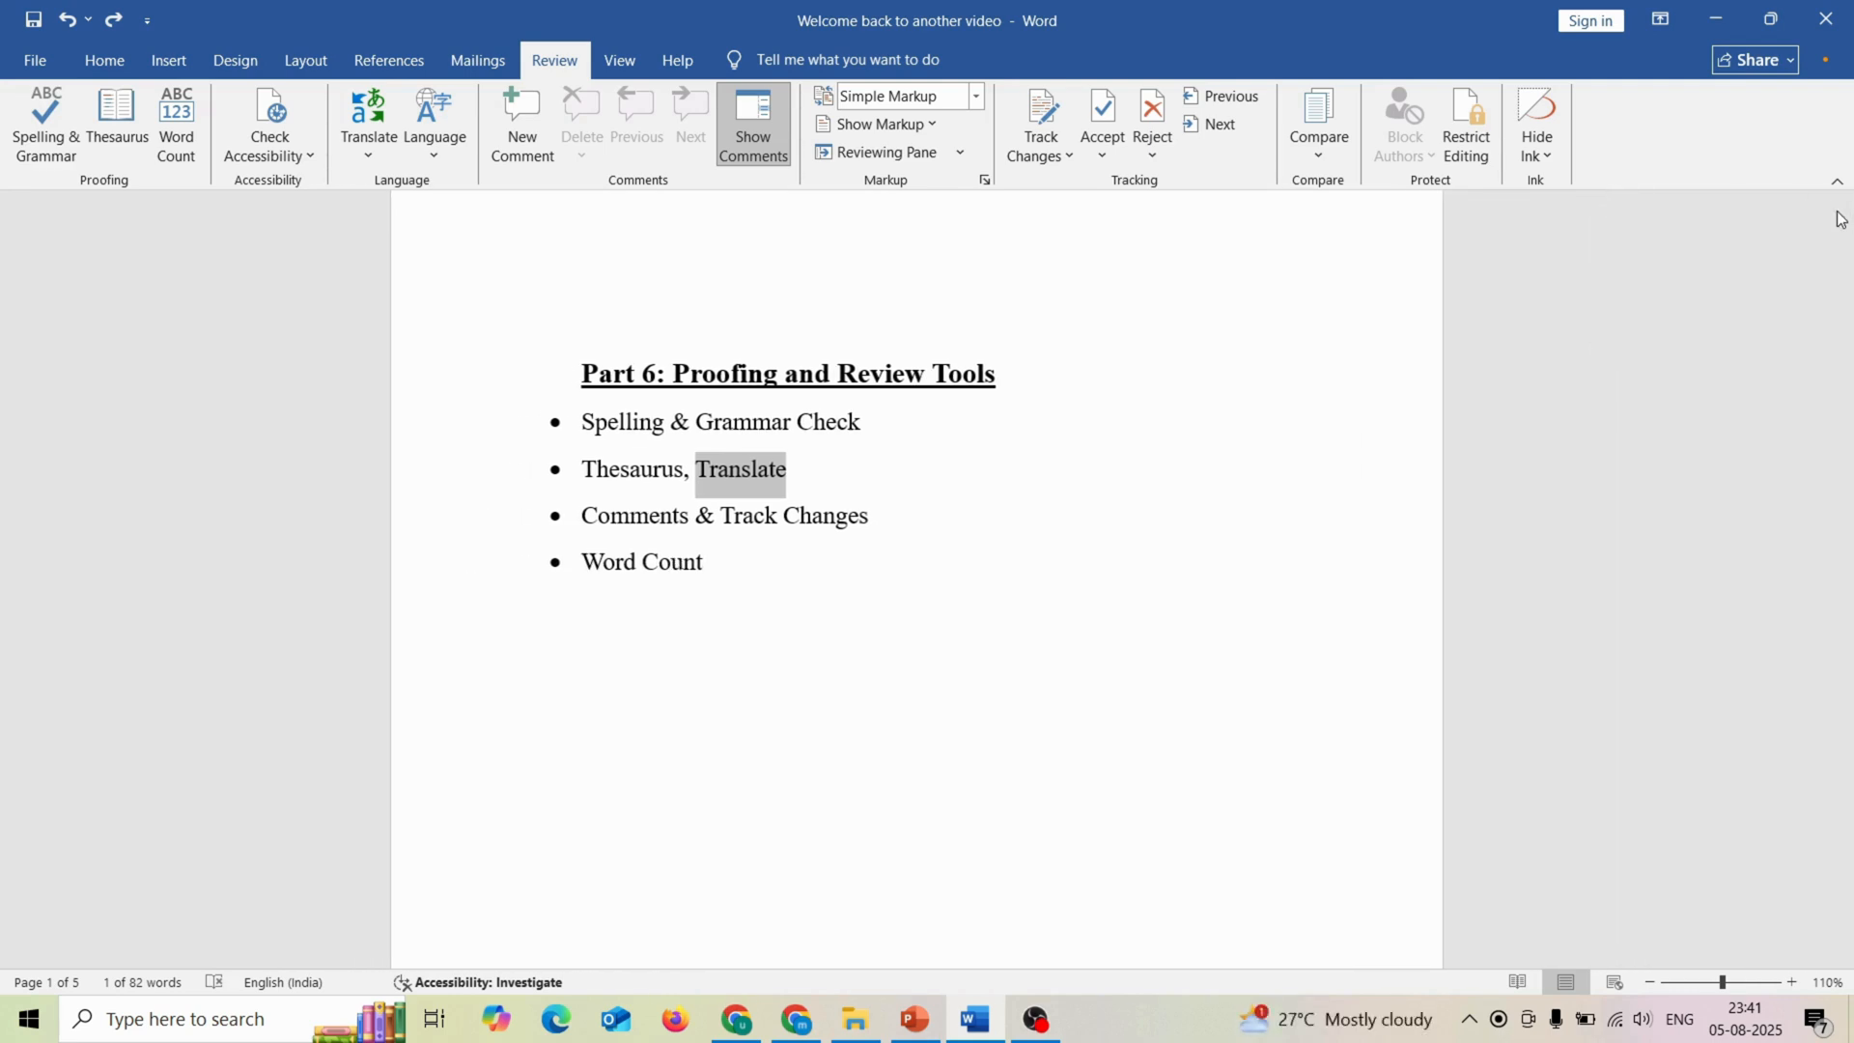
Step: Add a comment reading "Please check it again" to the word "Comments" in the third bullet under Part 6
{"action": "left_click", "coordinate": [611, 518]}
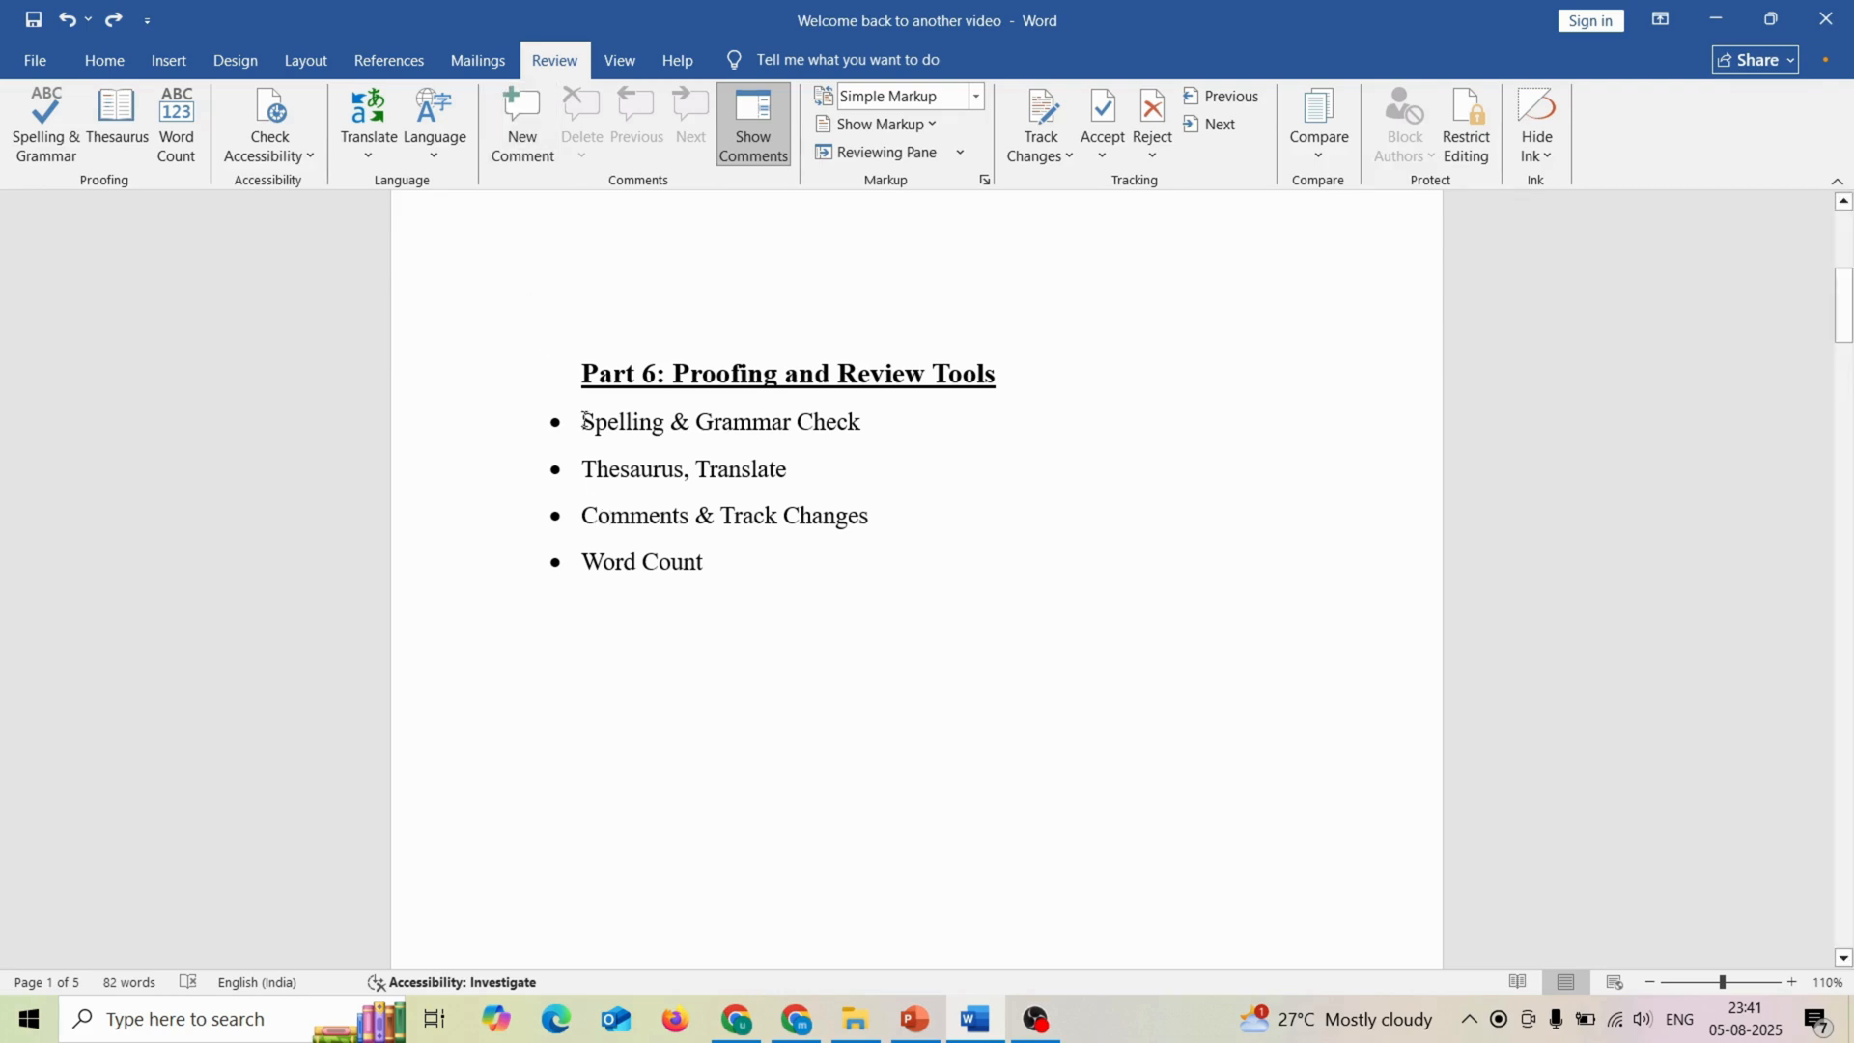
{"action": "left_click", "coordinate": [533, 132]}
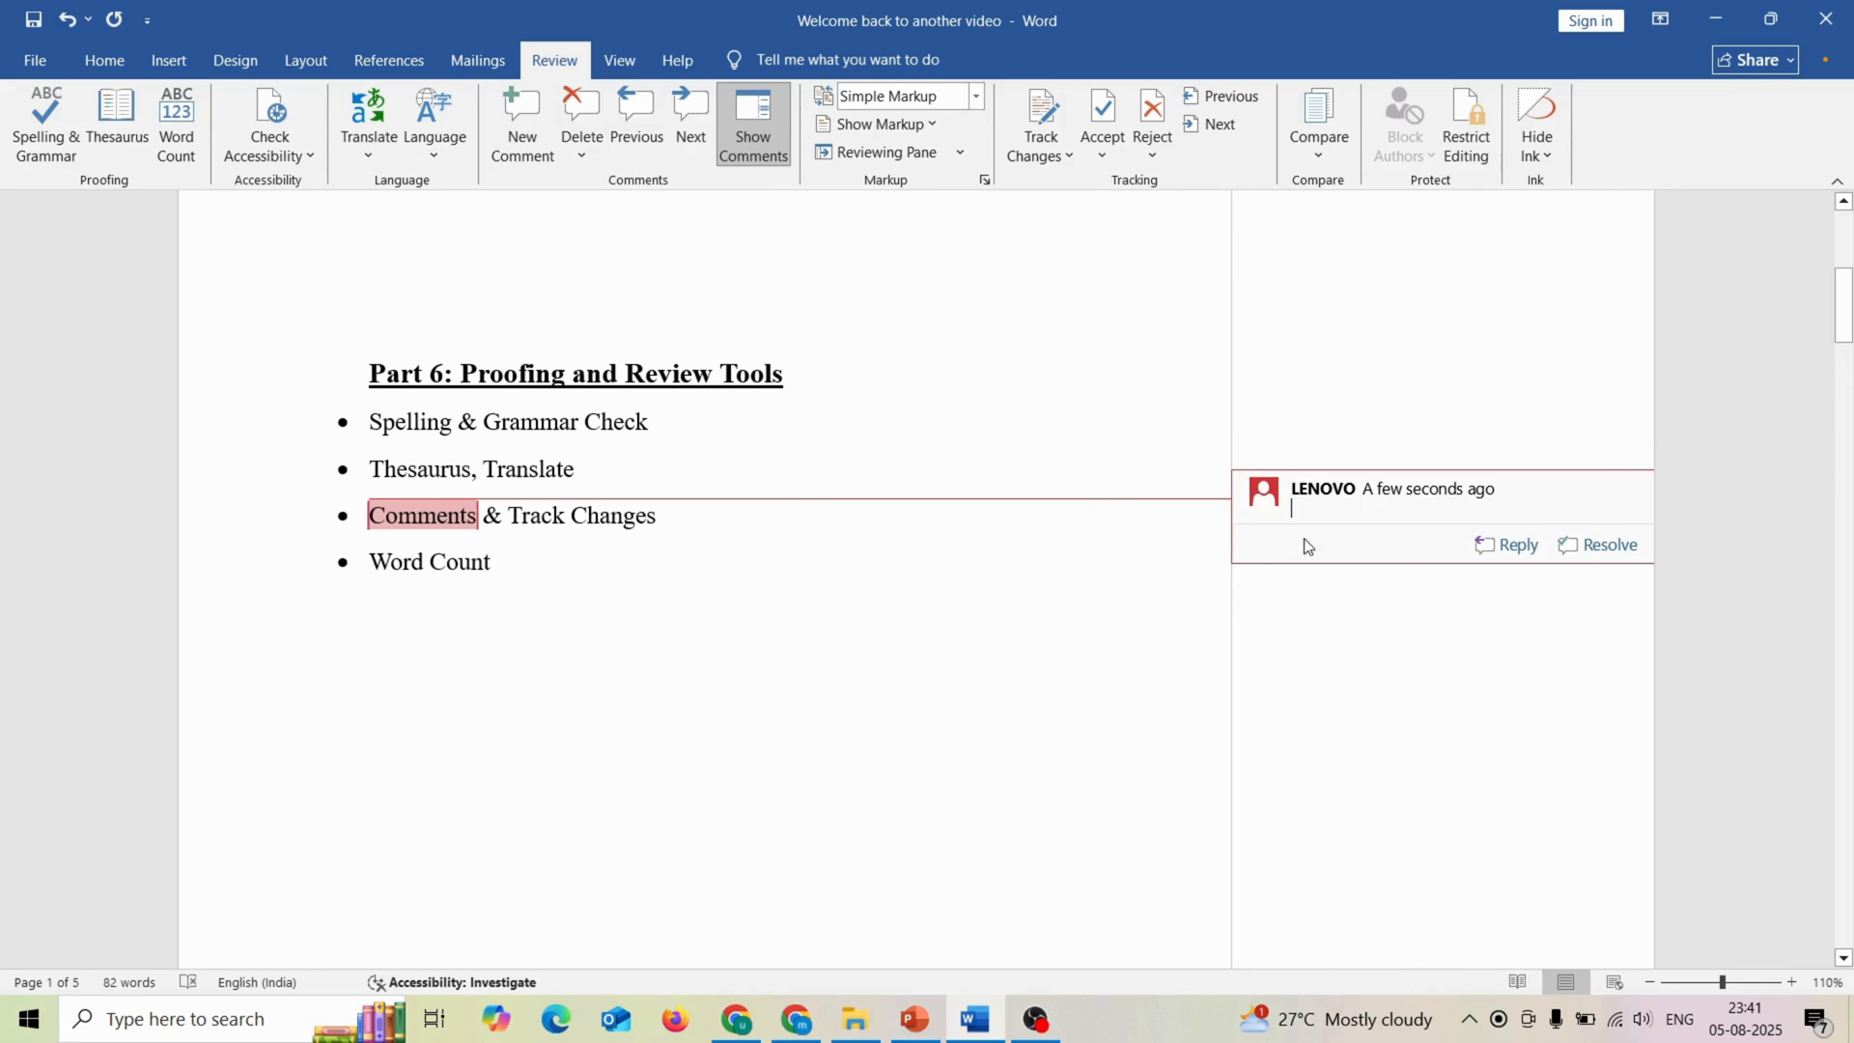
{"action": "type", "text": "Please "}
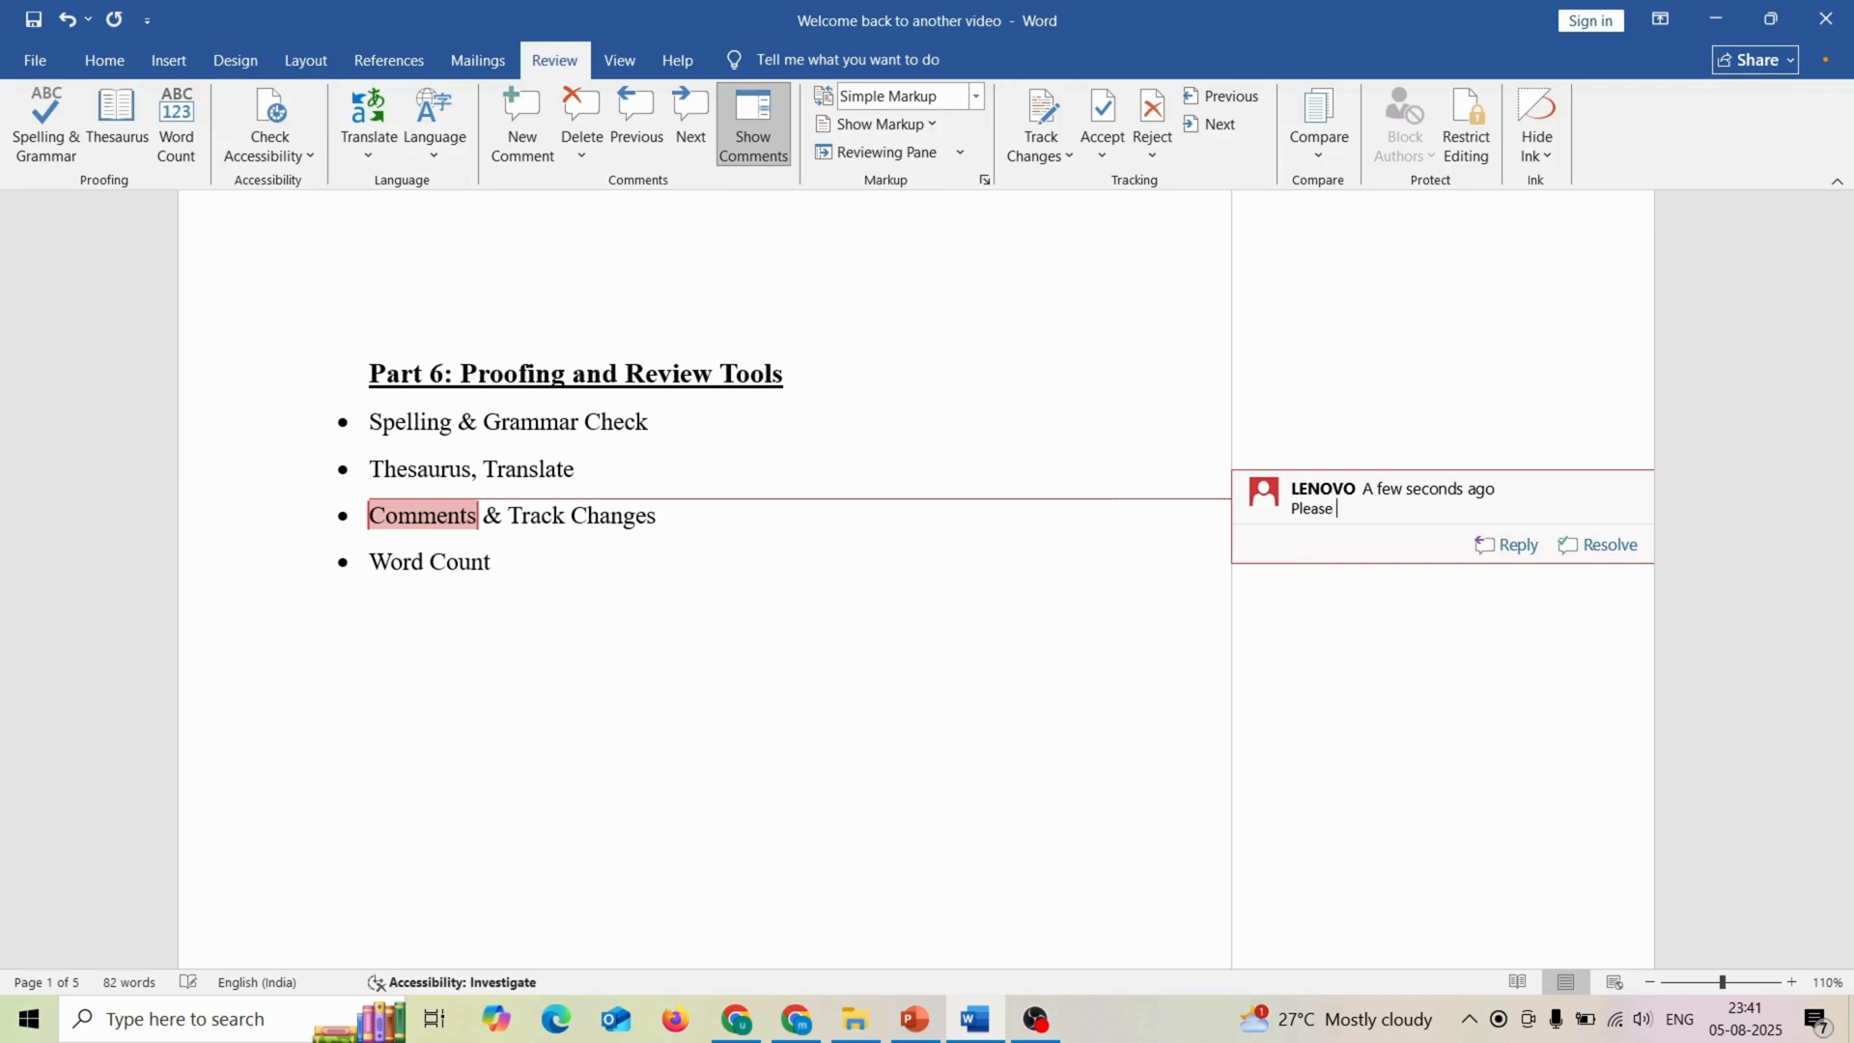
{"action": "type", "text": "check it agai"}
{"action": "left_click", "coordinate": [1036, 626]}
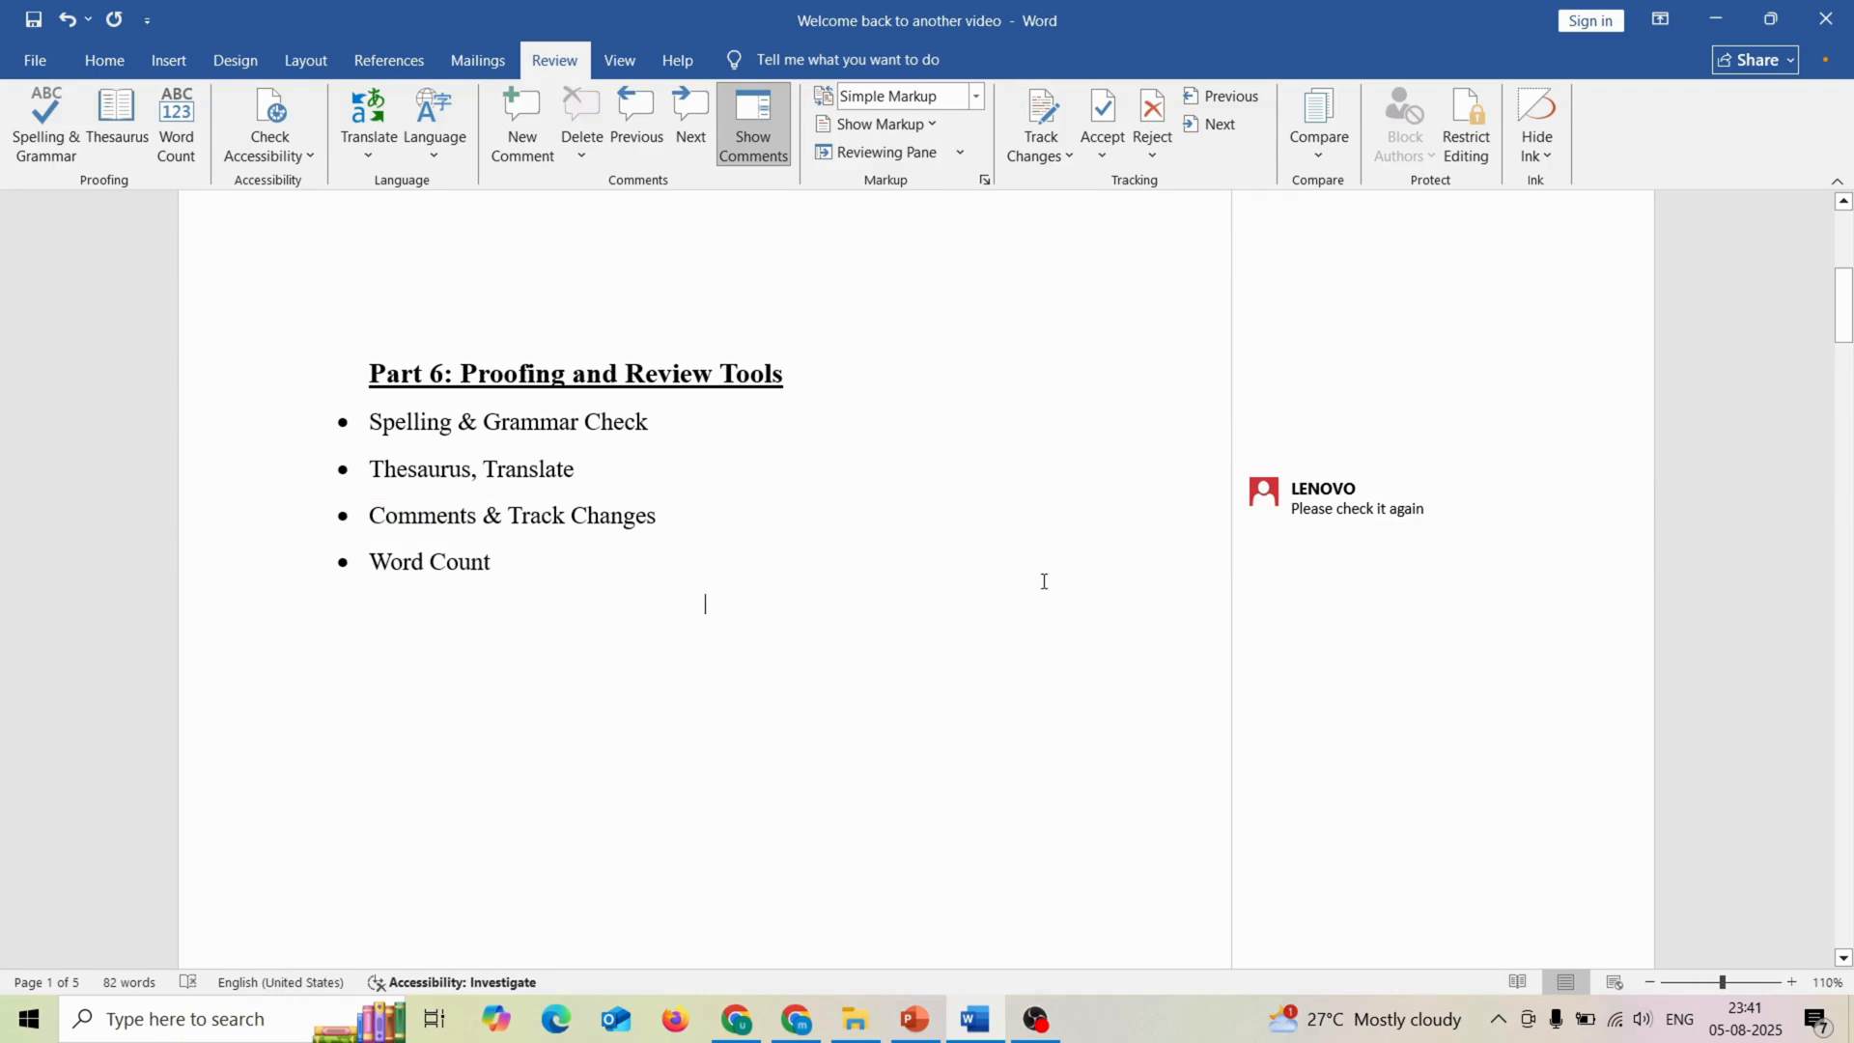
Step: Hide the comment display beside the page and show it again
{"action": "mouse_move", "coordinate": [1257, 529]}
{"action": "left_click", "coordinate": [772, 158]}
{"action": "left_click", "coordinate": [770, 153]}
Step: Add an empty reply to the comment on "Comments" and mark the comment thread as resolved
{"action": "mouse_move", "coordinate": [1497, 549]}
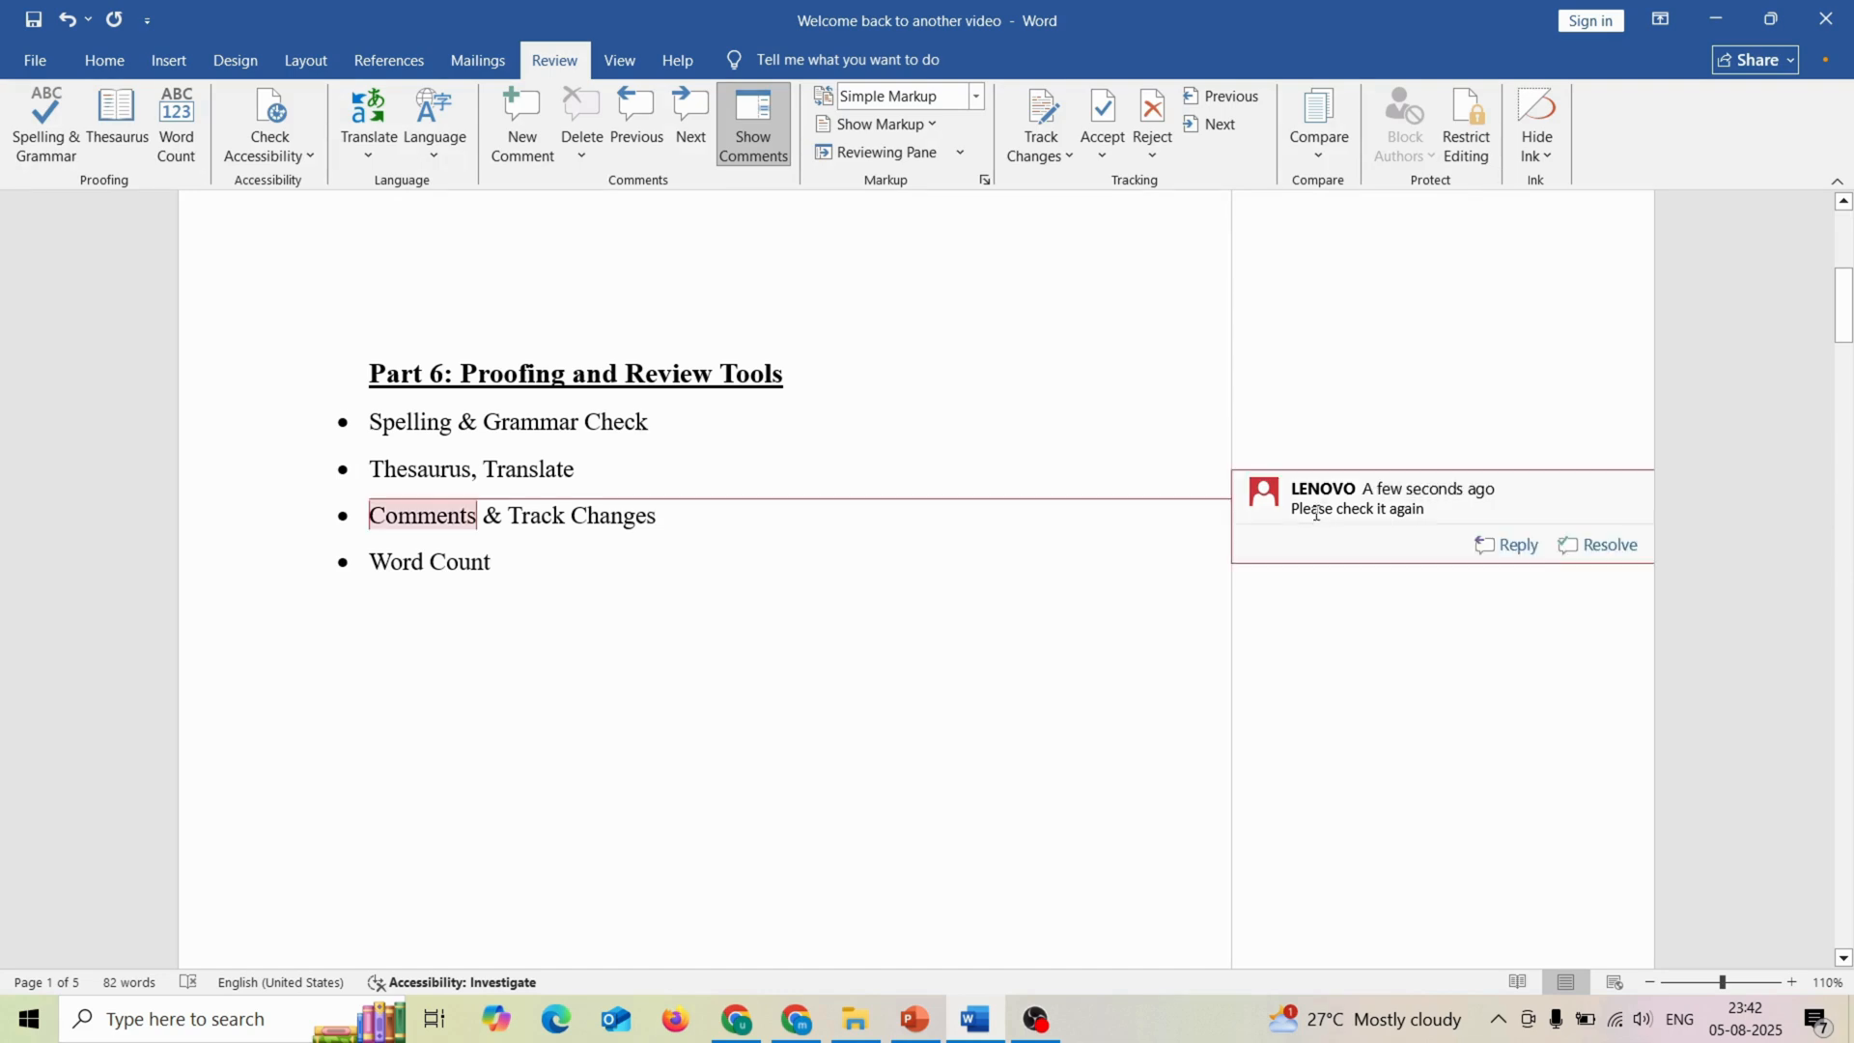
{"action": "left_click", "coordinate": [1497, 547]}
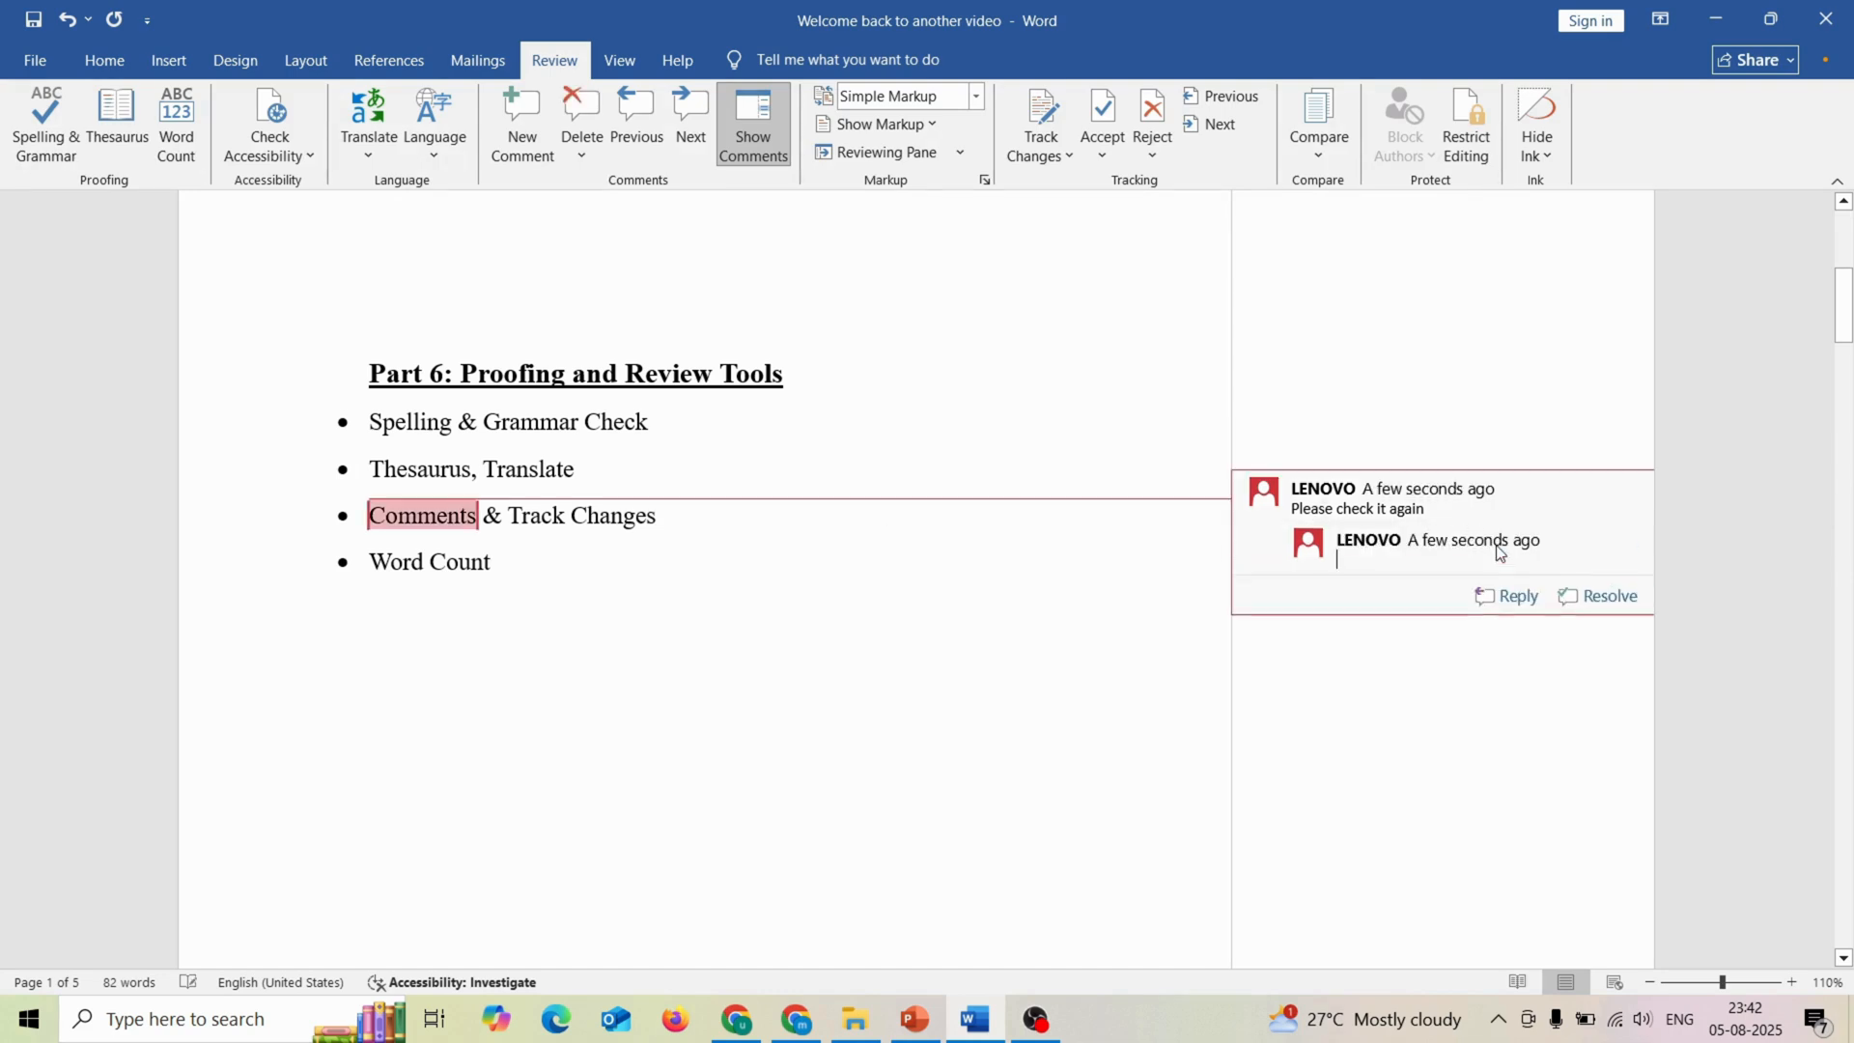
{"action": "left_click", "coordinate": [1598, 599]}
{"action": "left_click", "coordinate": [700, 558]}
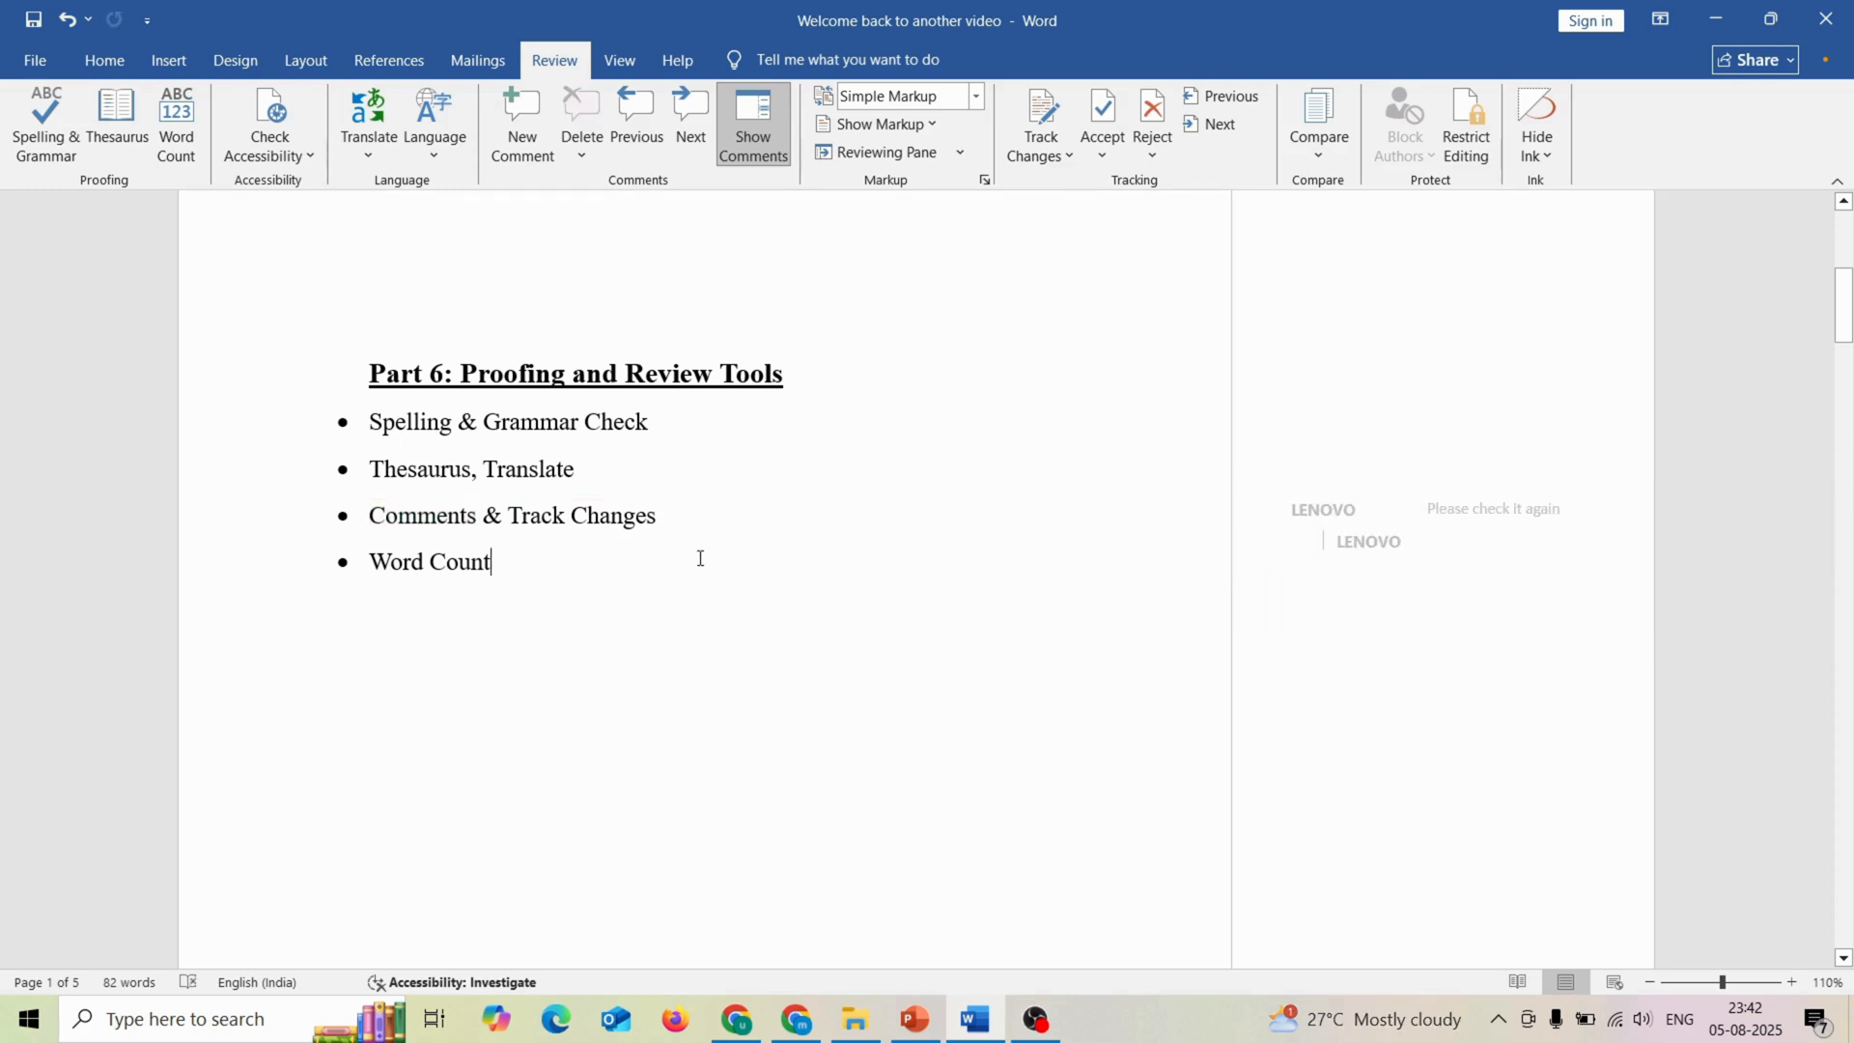
Step: Toggle the comment display off and on, and delete the resolved comment on the word "Comments"
{"action": "left_click", "coordinate": [429, 528]}
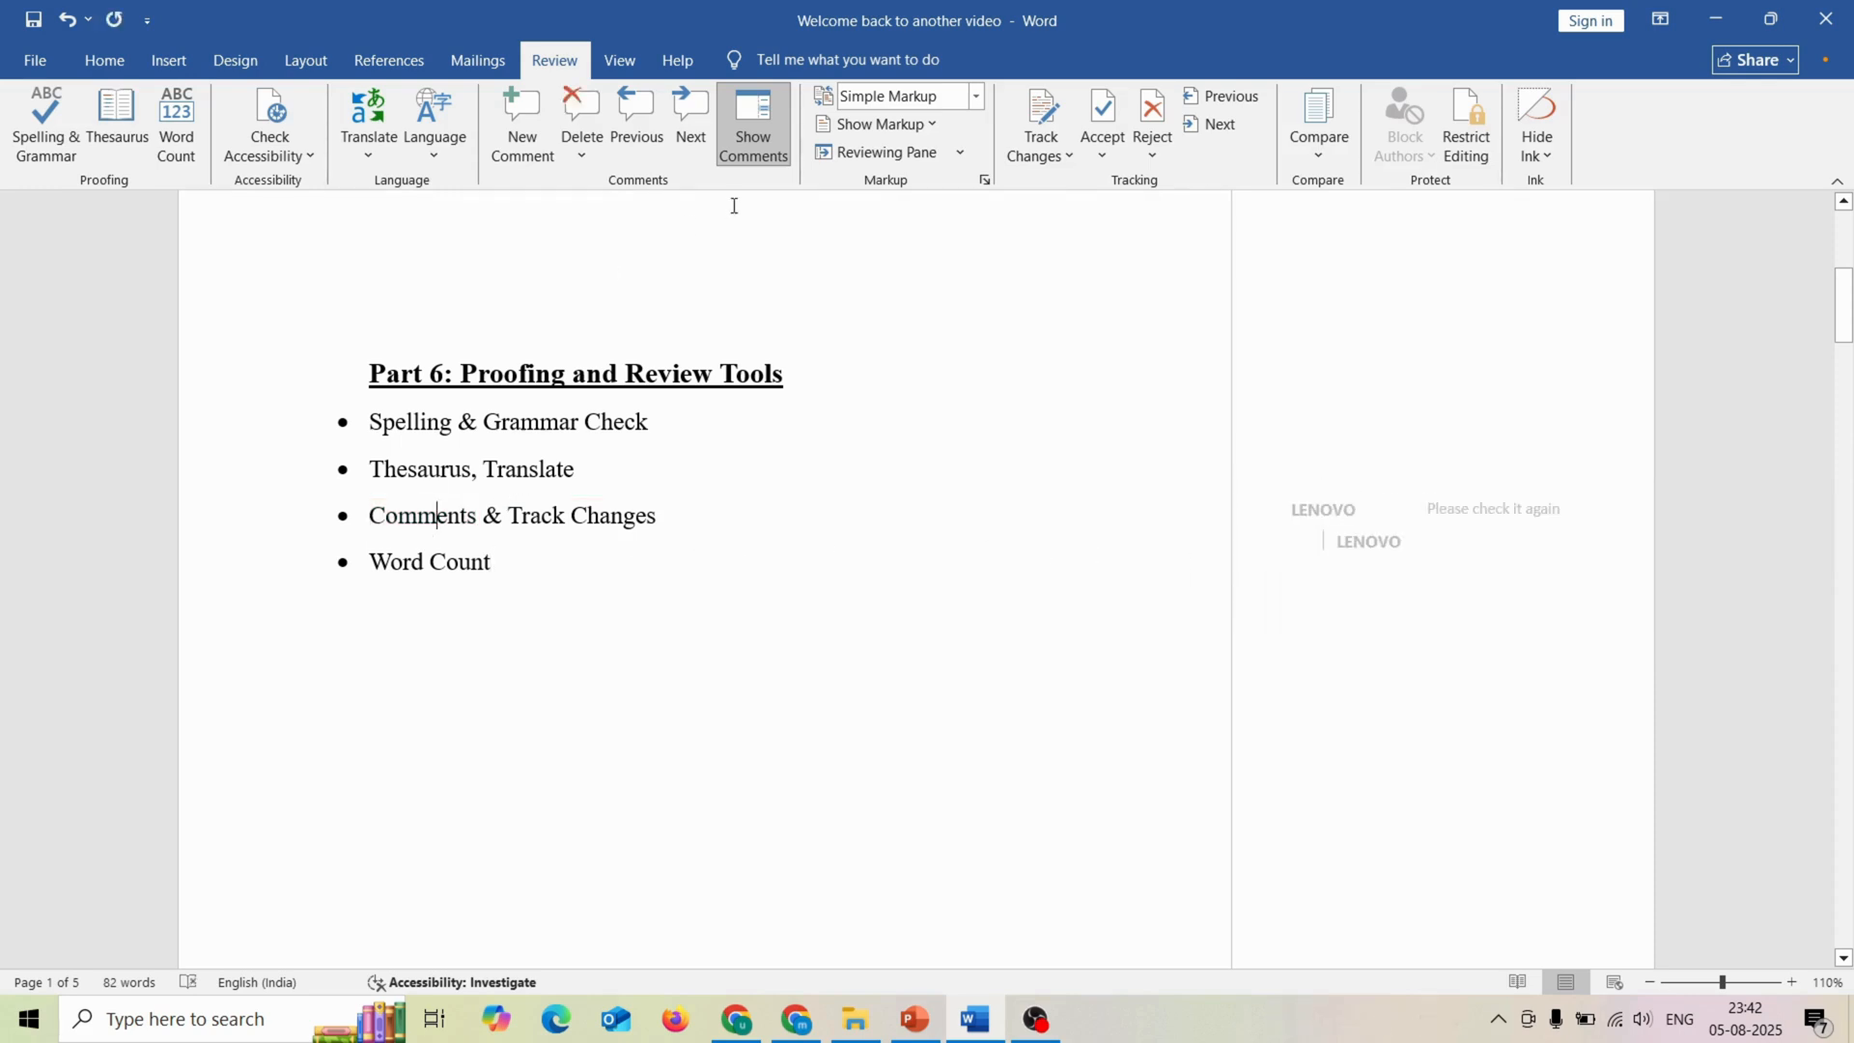
{"action": "left_click", "coordinate": [748, 138]}
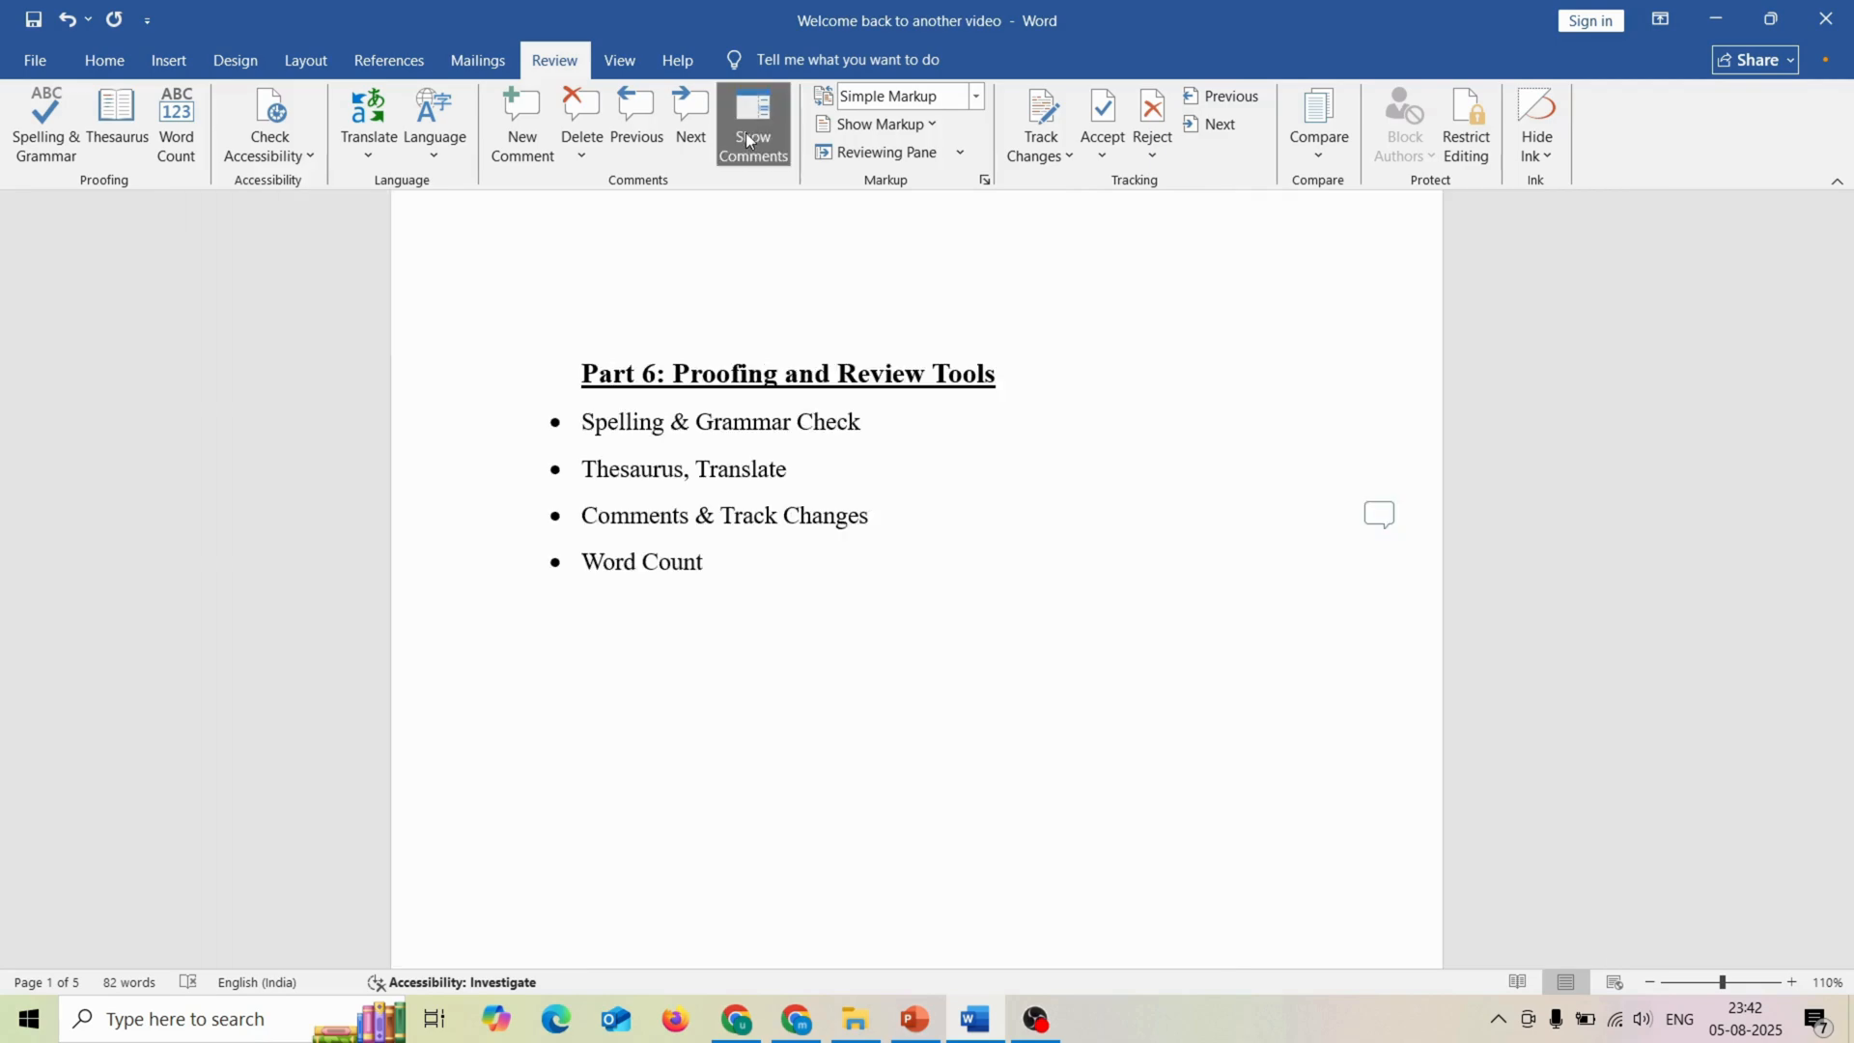
{"action": "left_click", "coordinate": [746, 135]}
{"action": "left_click", "coordinate": [1350, 513]}
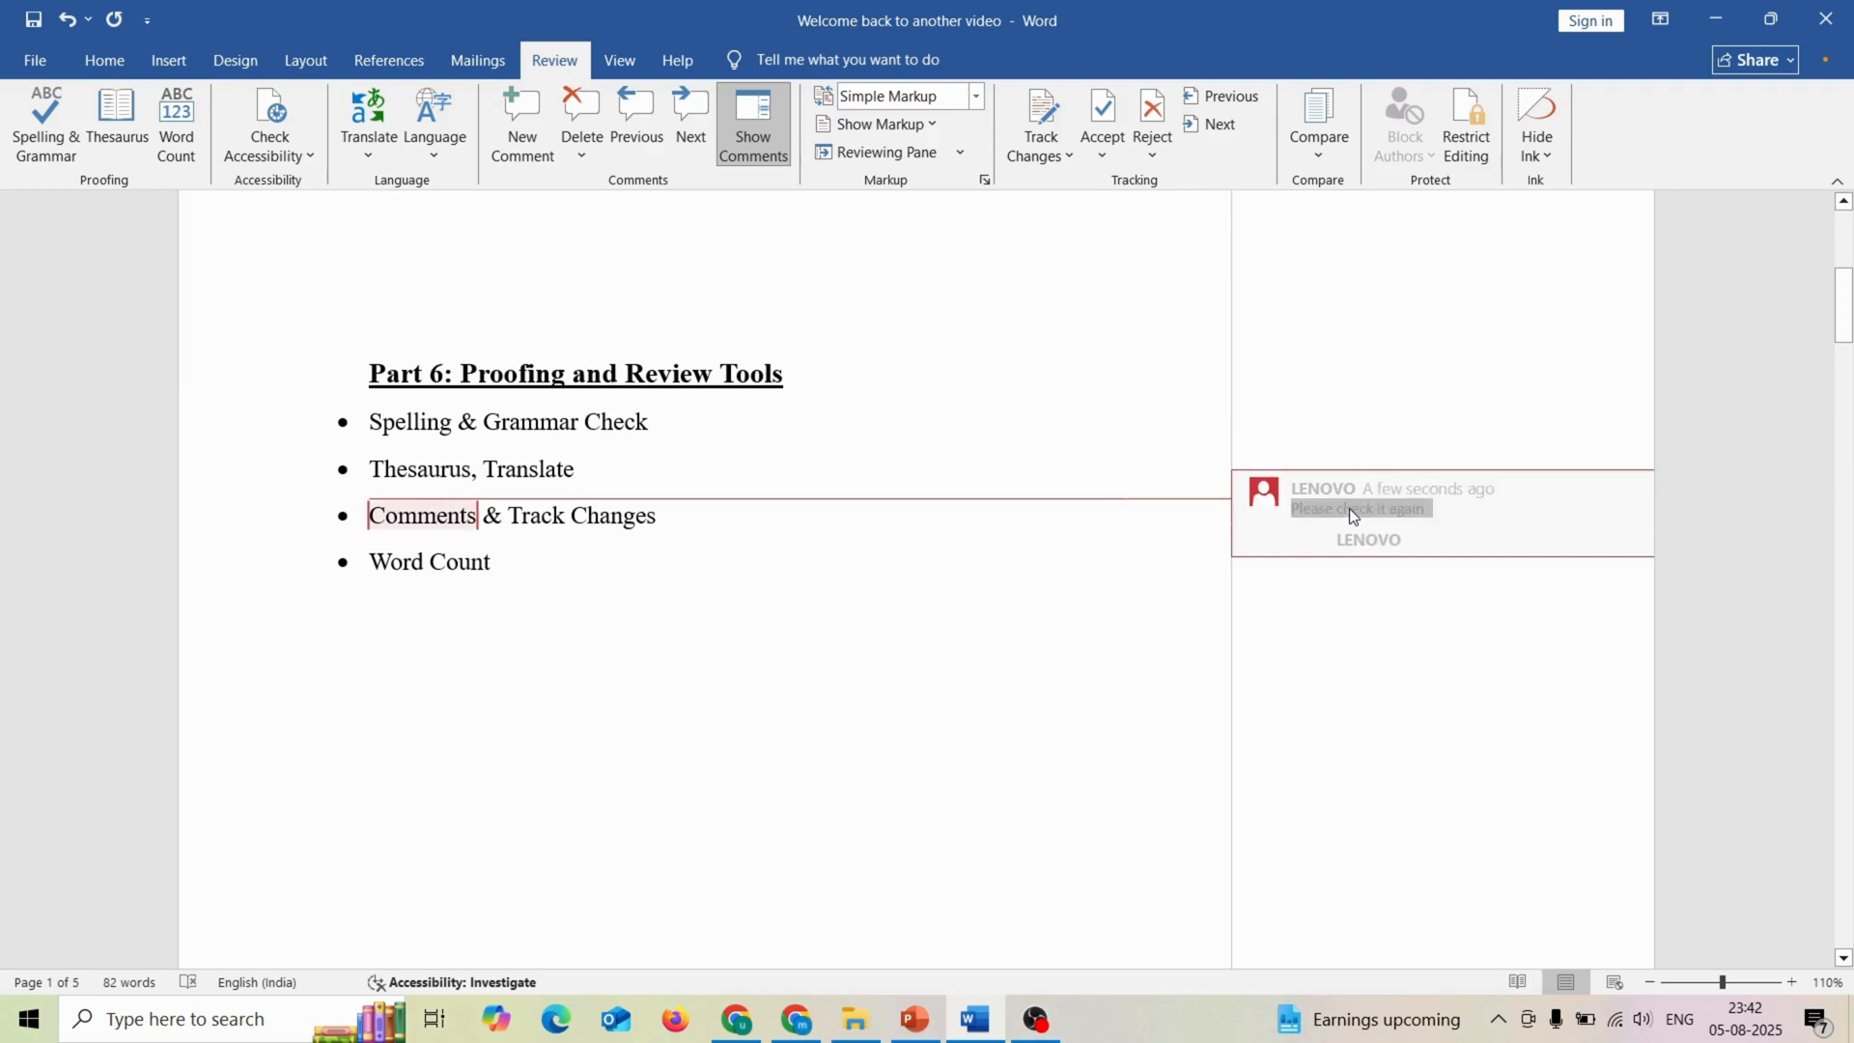
{"action": "right_click", "coordinate": [1350, 511]}
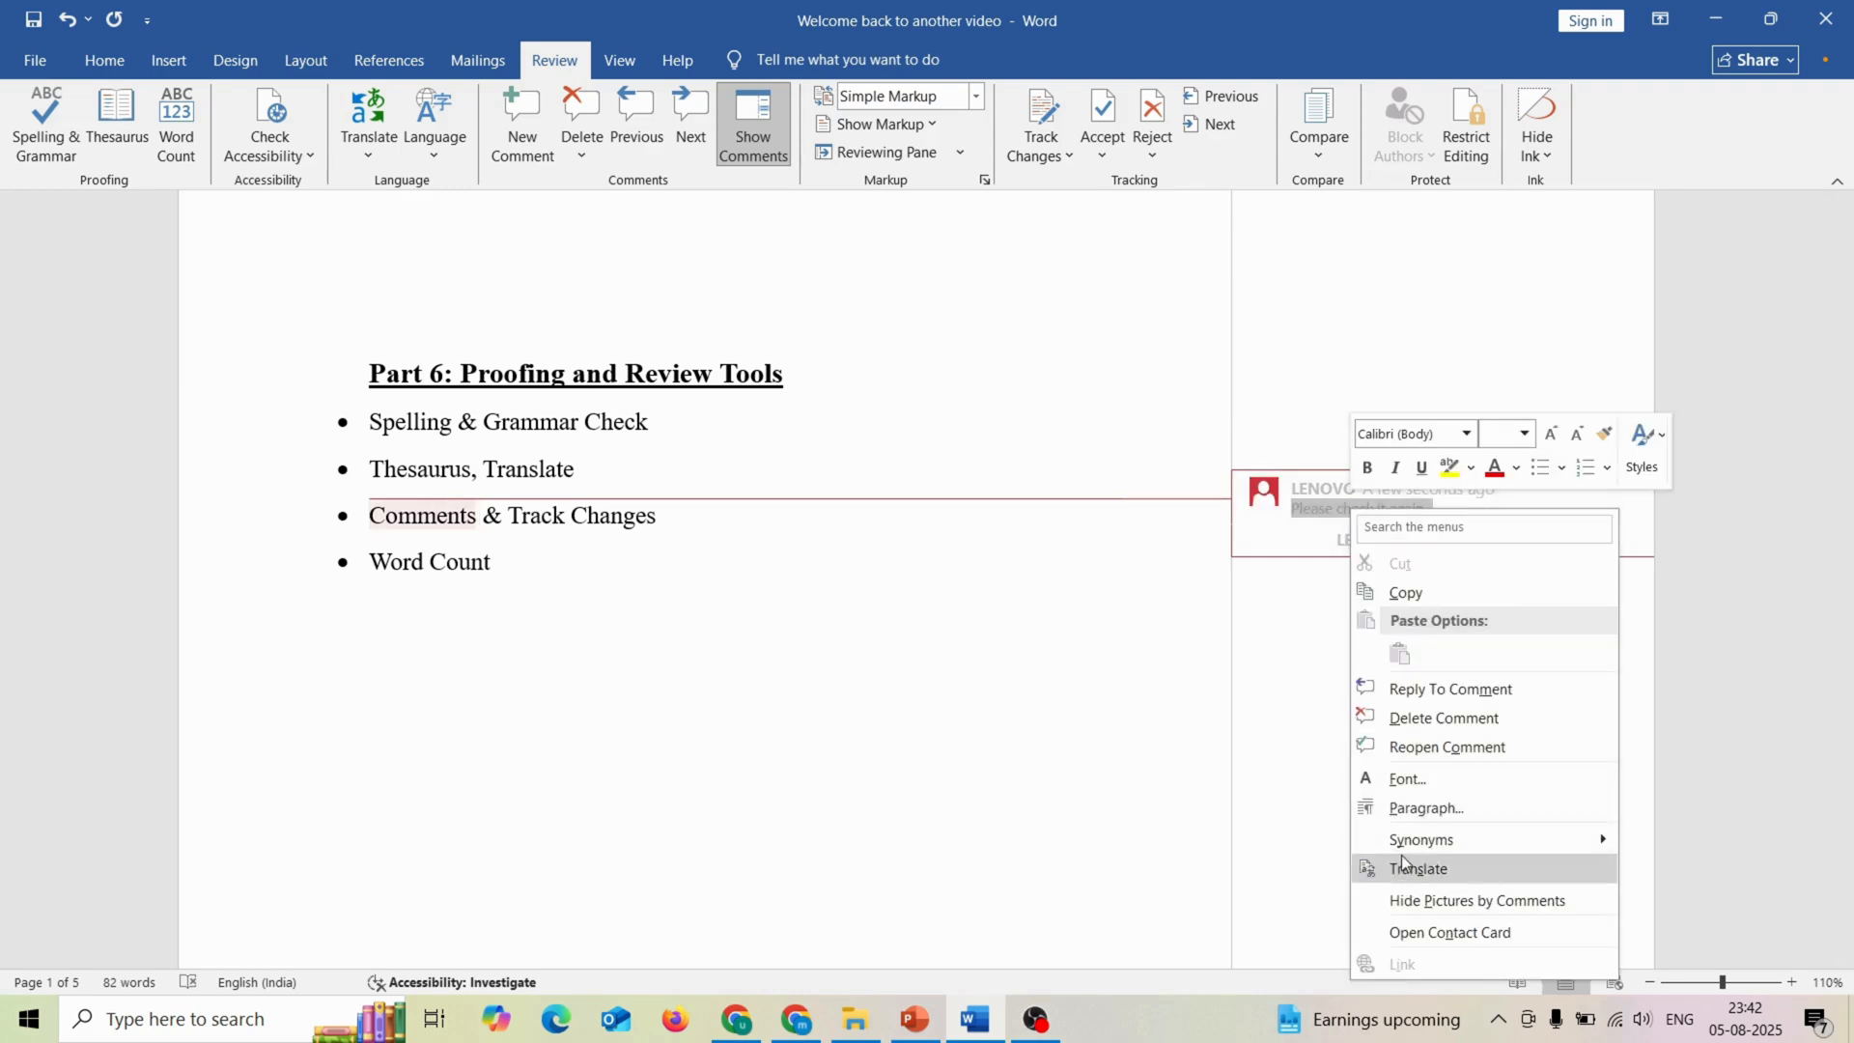
{"action": "left_click", "coordinate": [1419, 718]}
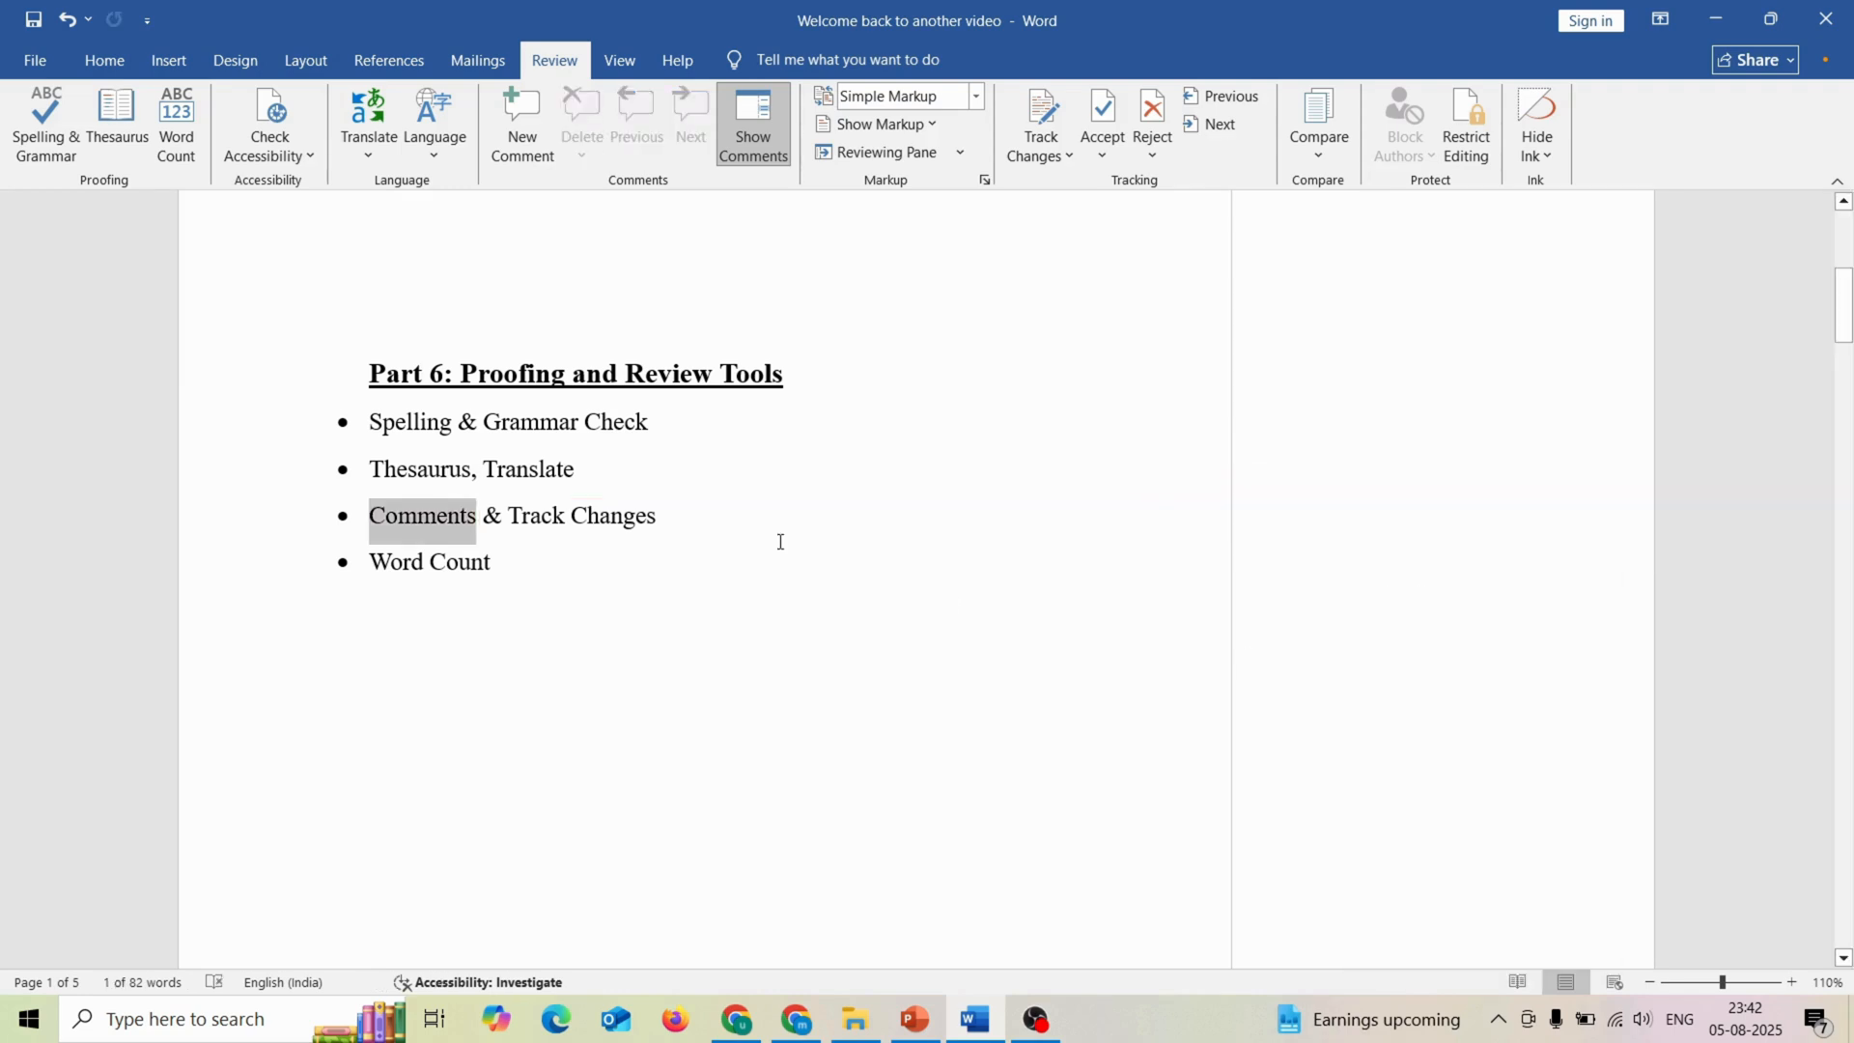
Step: Turn on Track Changes and append an "s" to the "Word Count", "Comments & Track Changes" and "Thesaurus, Translate" bullets
{"action": "left_click", "coordinate": [1039, 154]}
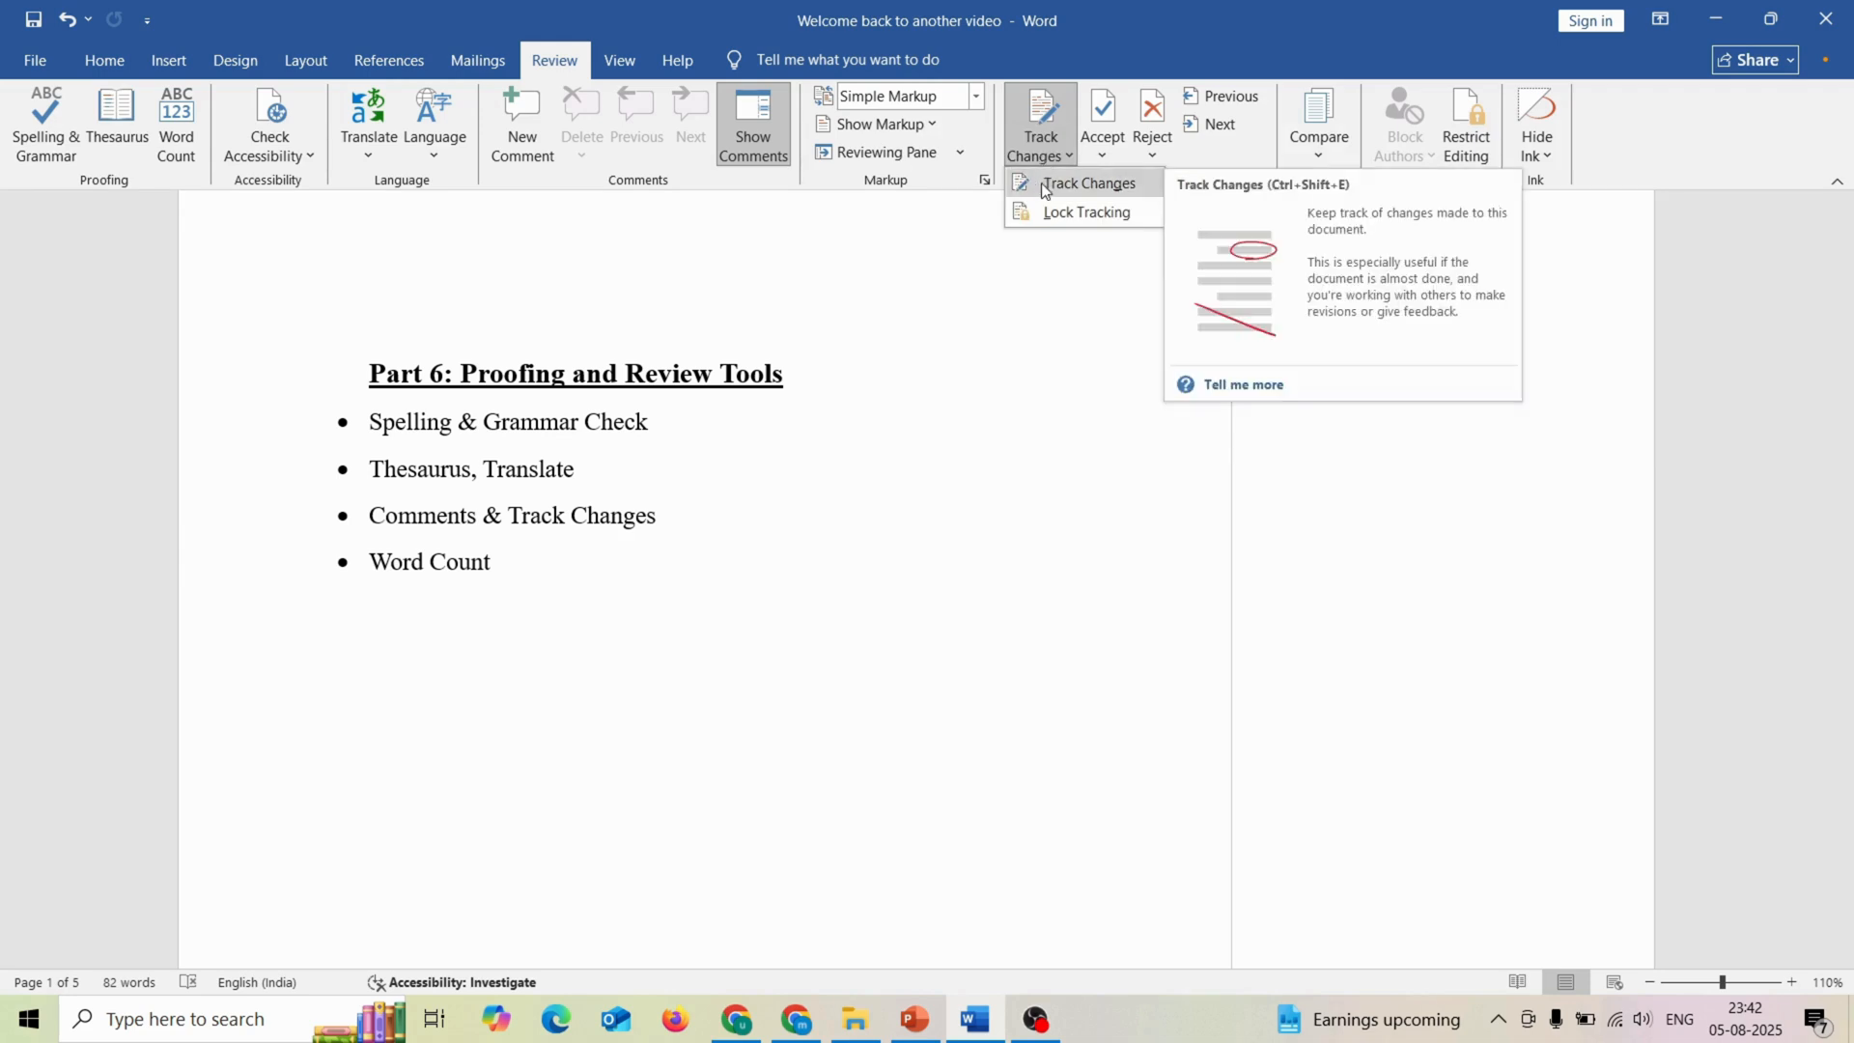
{"action": "left_click", "coordinate": [1043, 185]}
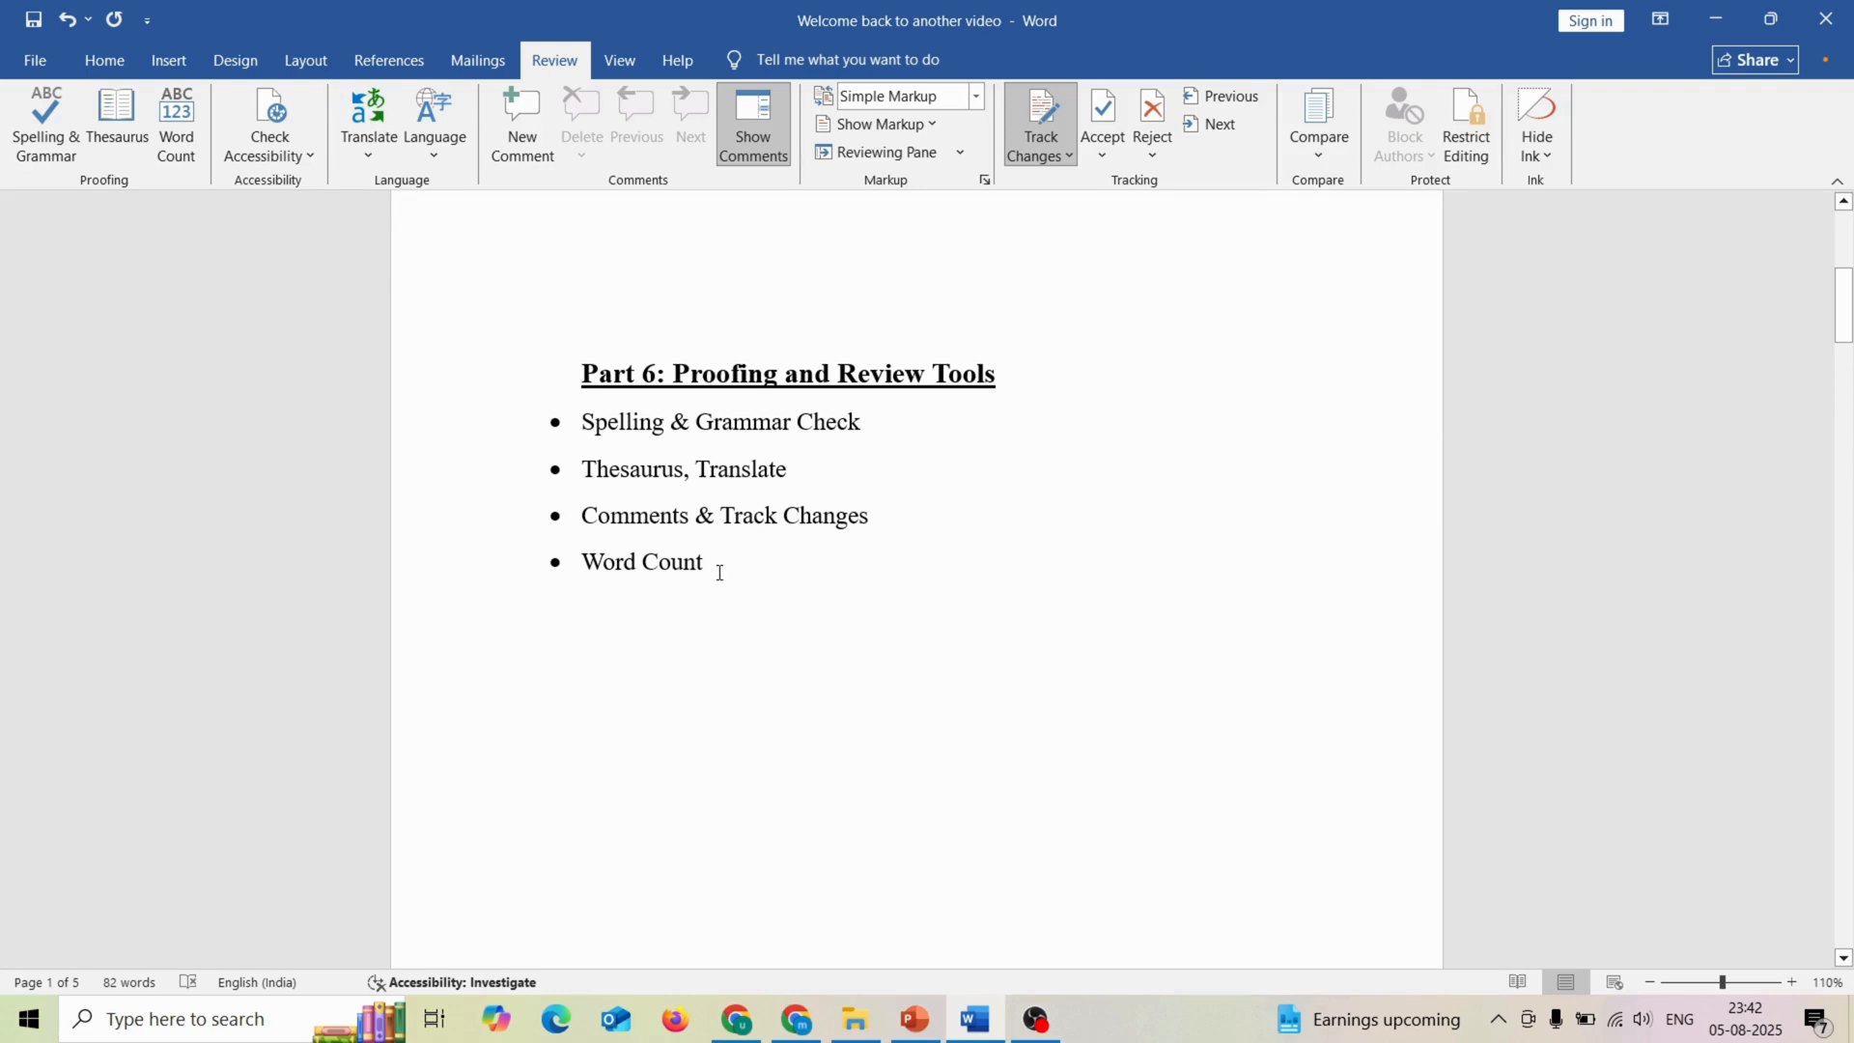
{"action": "type", "text": "s"}
{"action": "left_click", "coordinate": [881, 524]}
{"action": "type", "text": "s"}
{"action": "triple_click", "coordinate": [813, 473]}
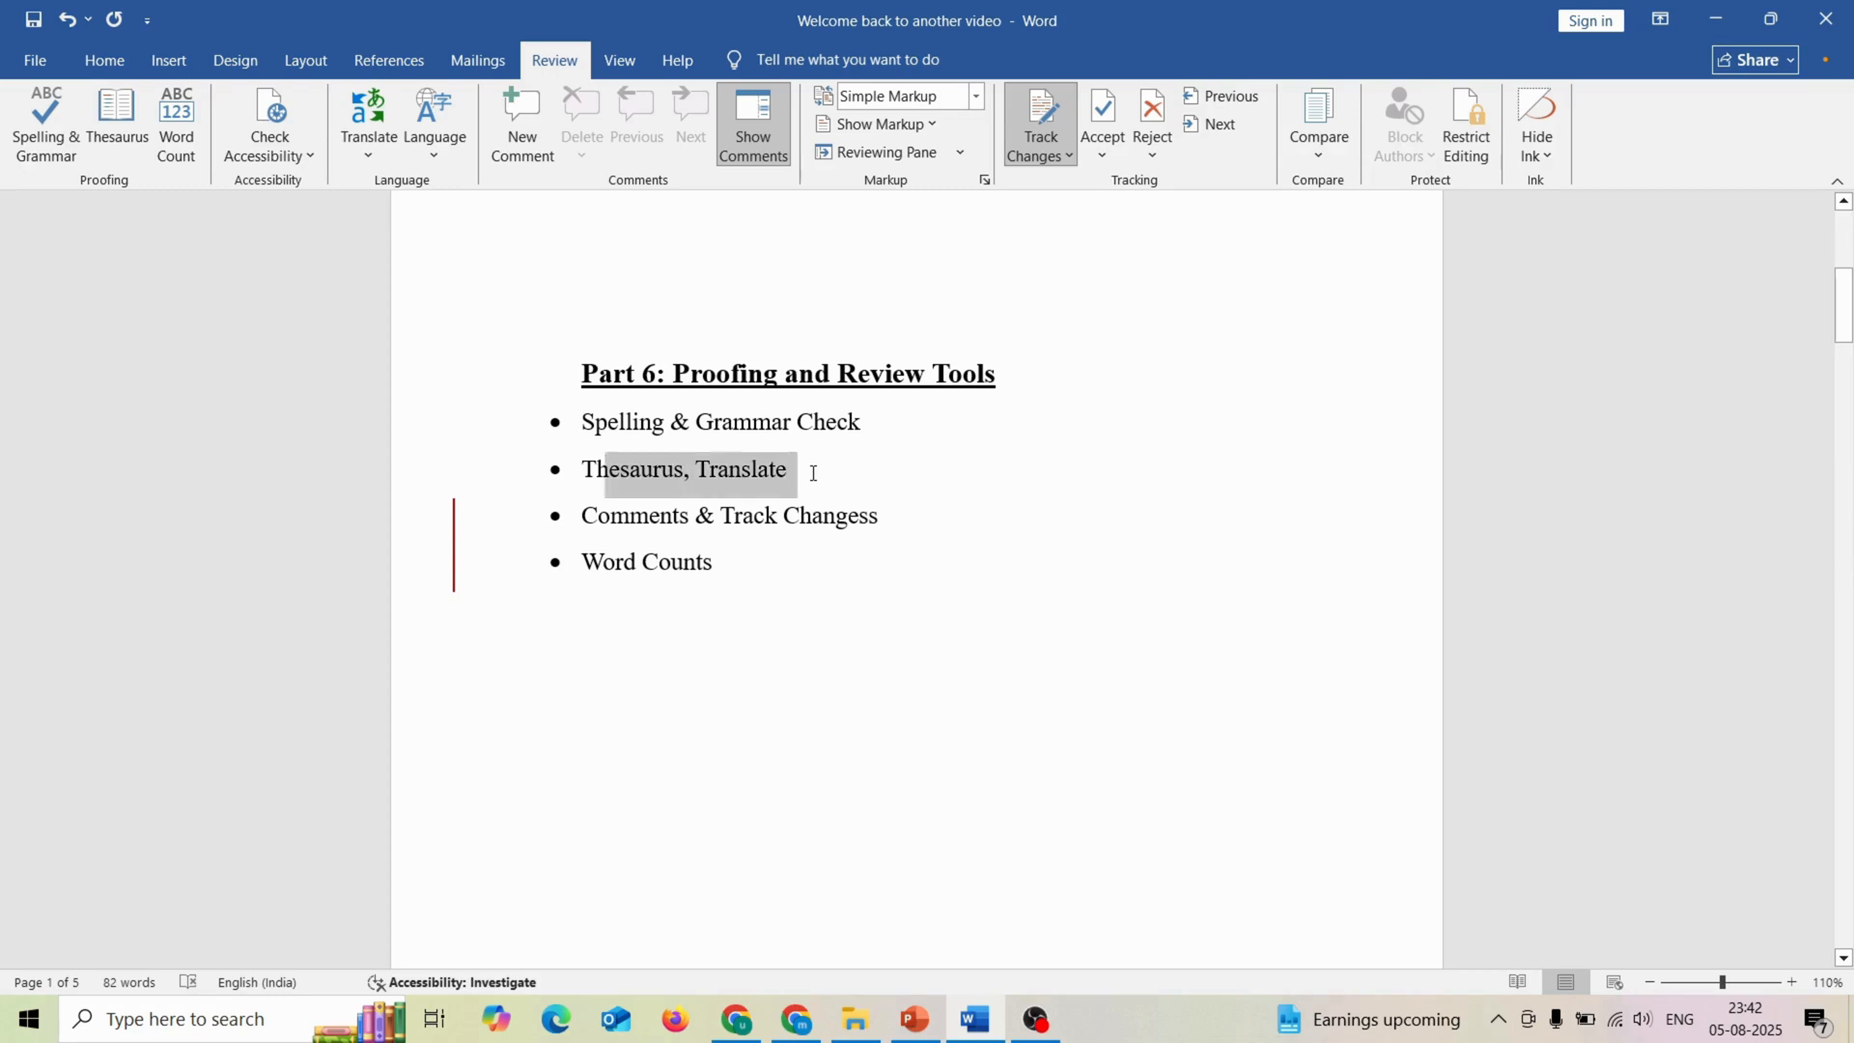
{"action": "left_click", "coordinate": [816, 480]}
{"action": "type", "text": "s"}
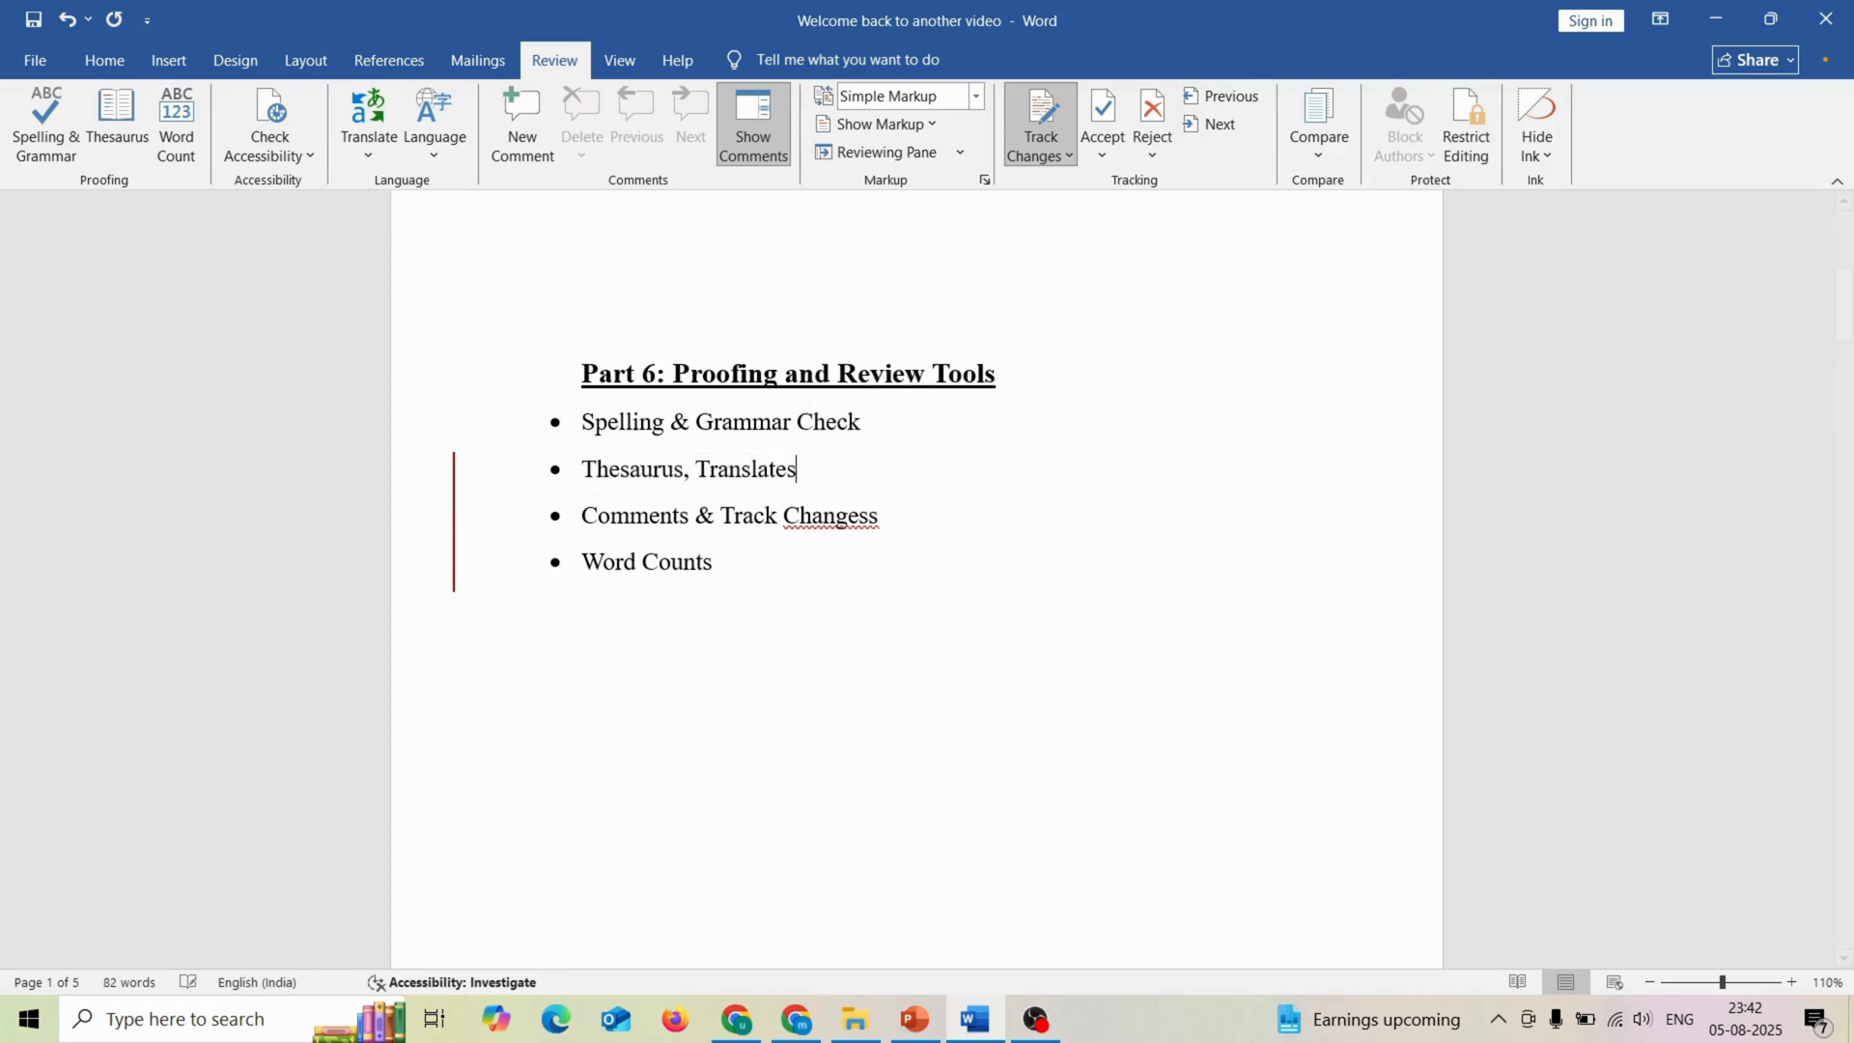
Step: Turn off Track Changes and check that the option is no longer active
{"action": "left_click", "coordinate": [800, 591]}
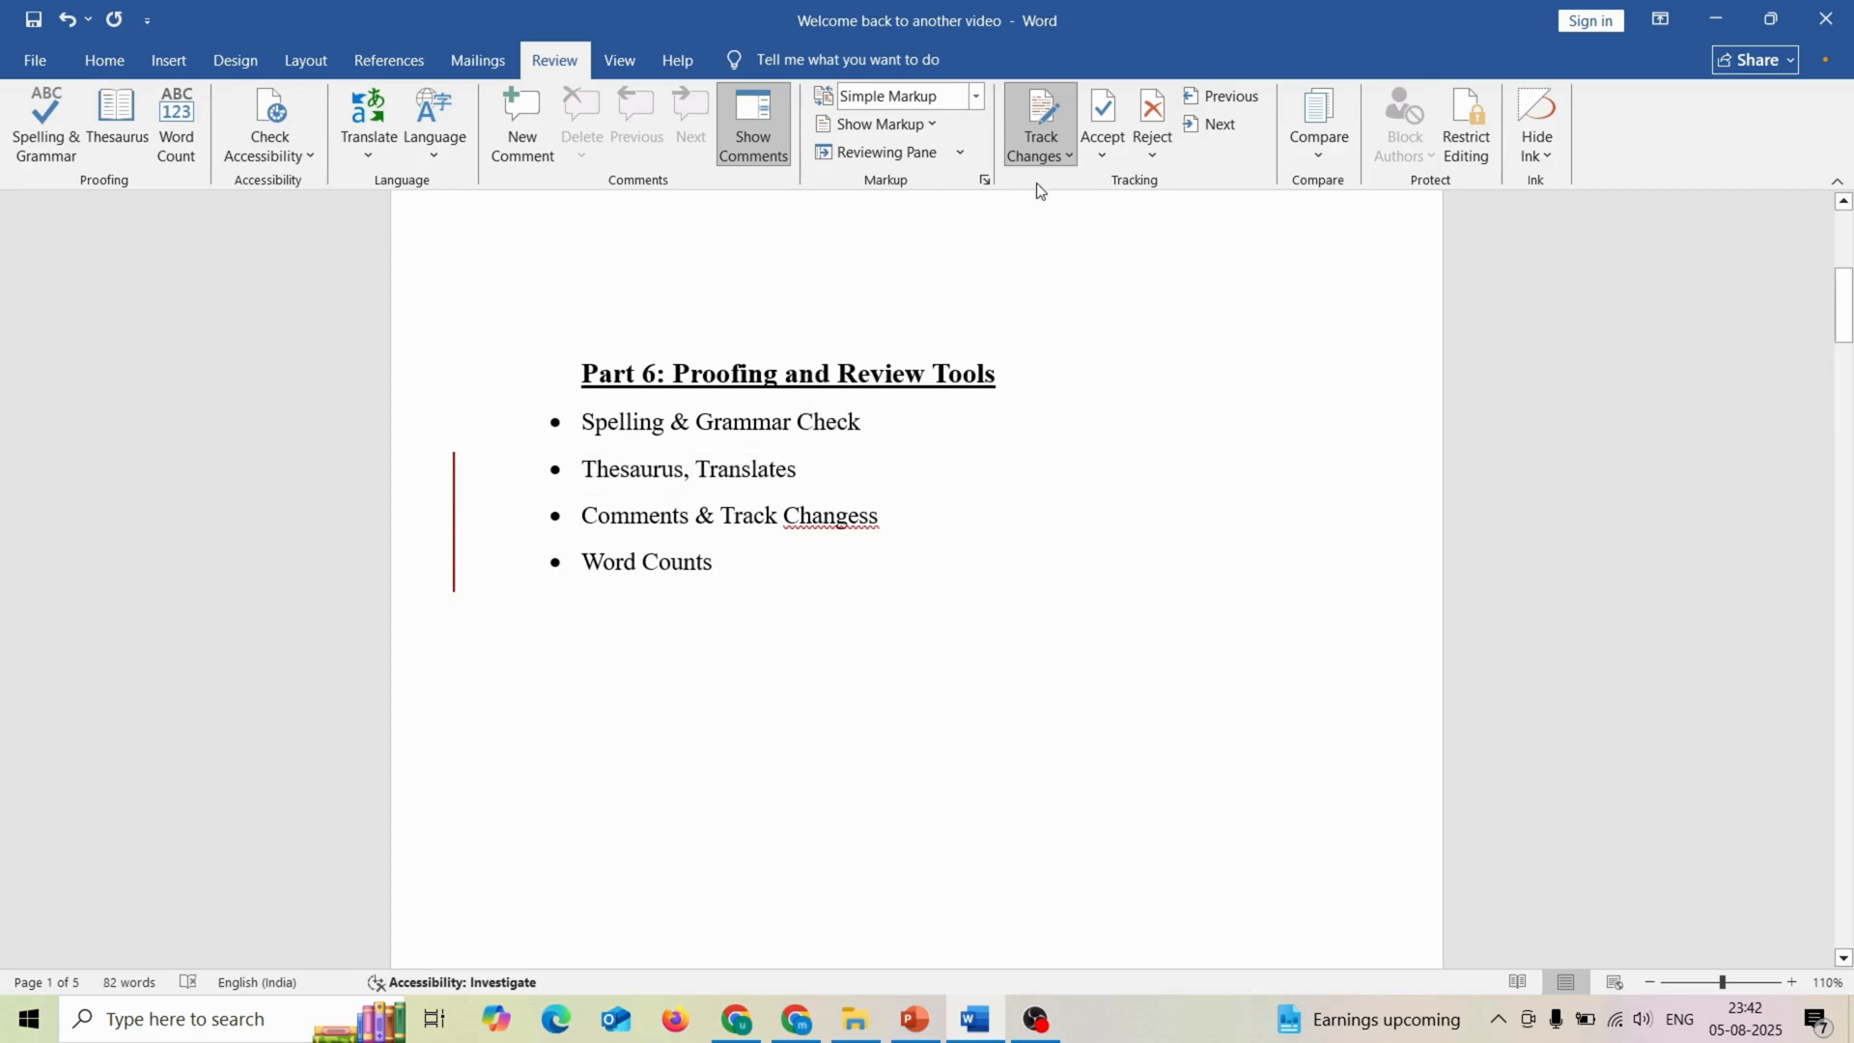
{"action": "left_click", "coordinate": [1053, 157]}
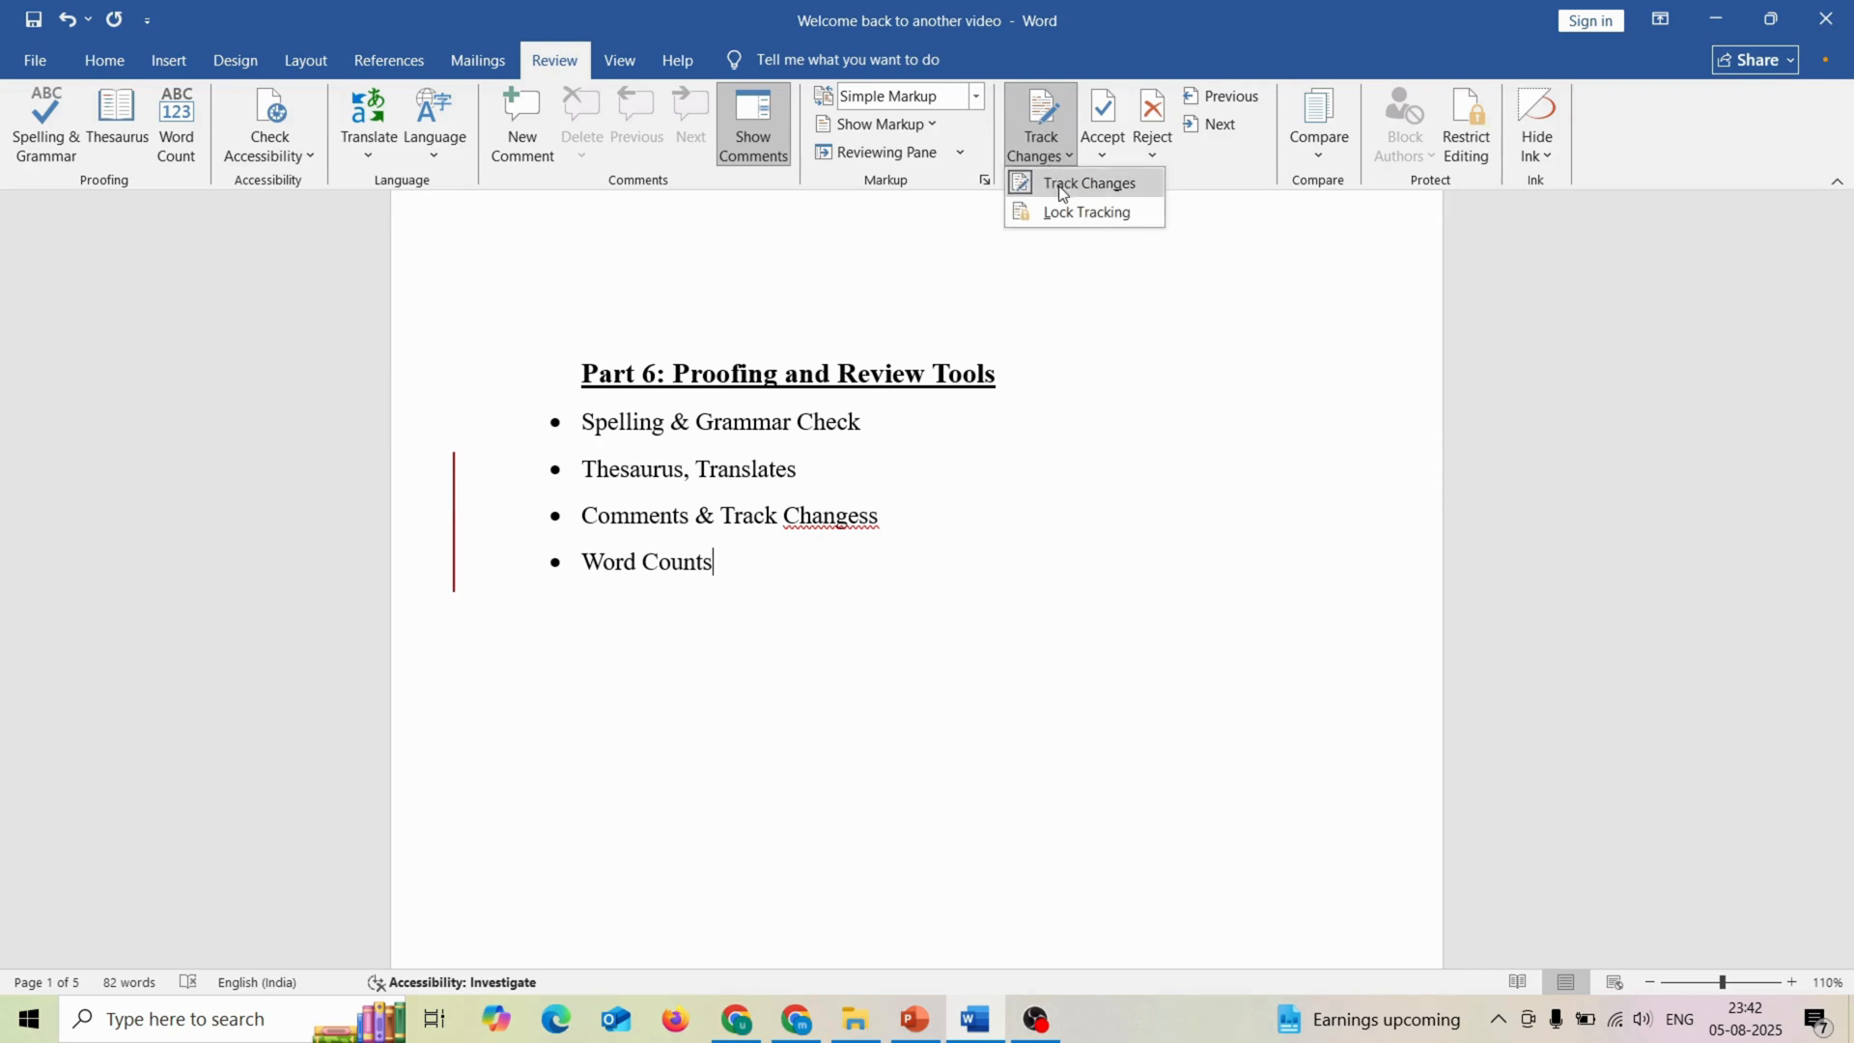
{"action": "left_click", "coordinate": [1060, 186]}
{"action": "left_click", "coordinate": [1048, 157]}
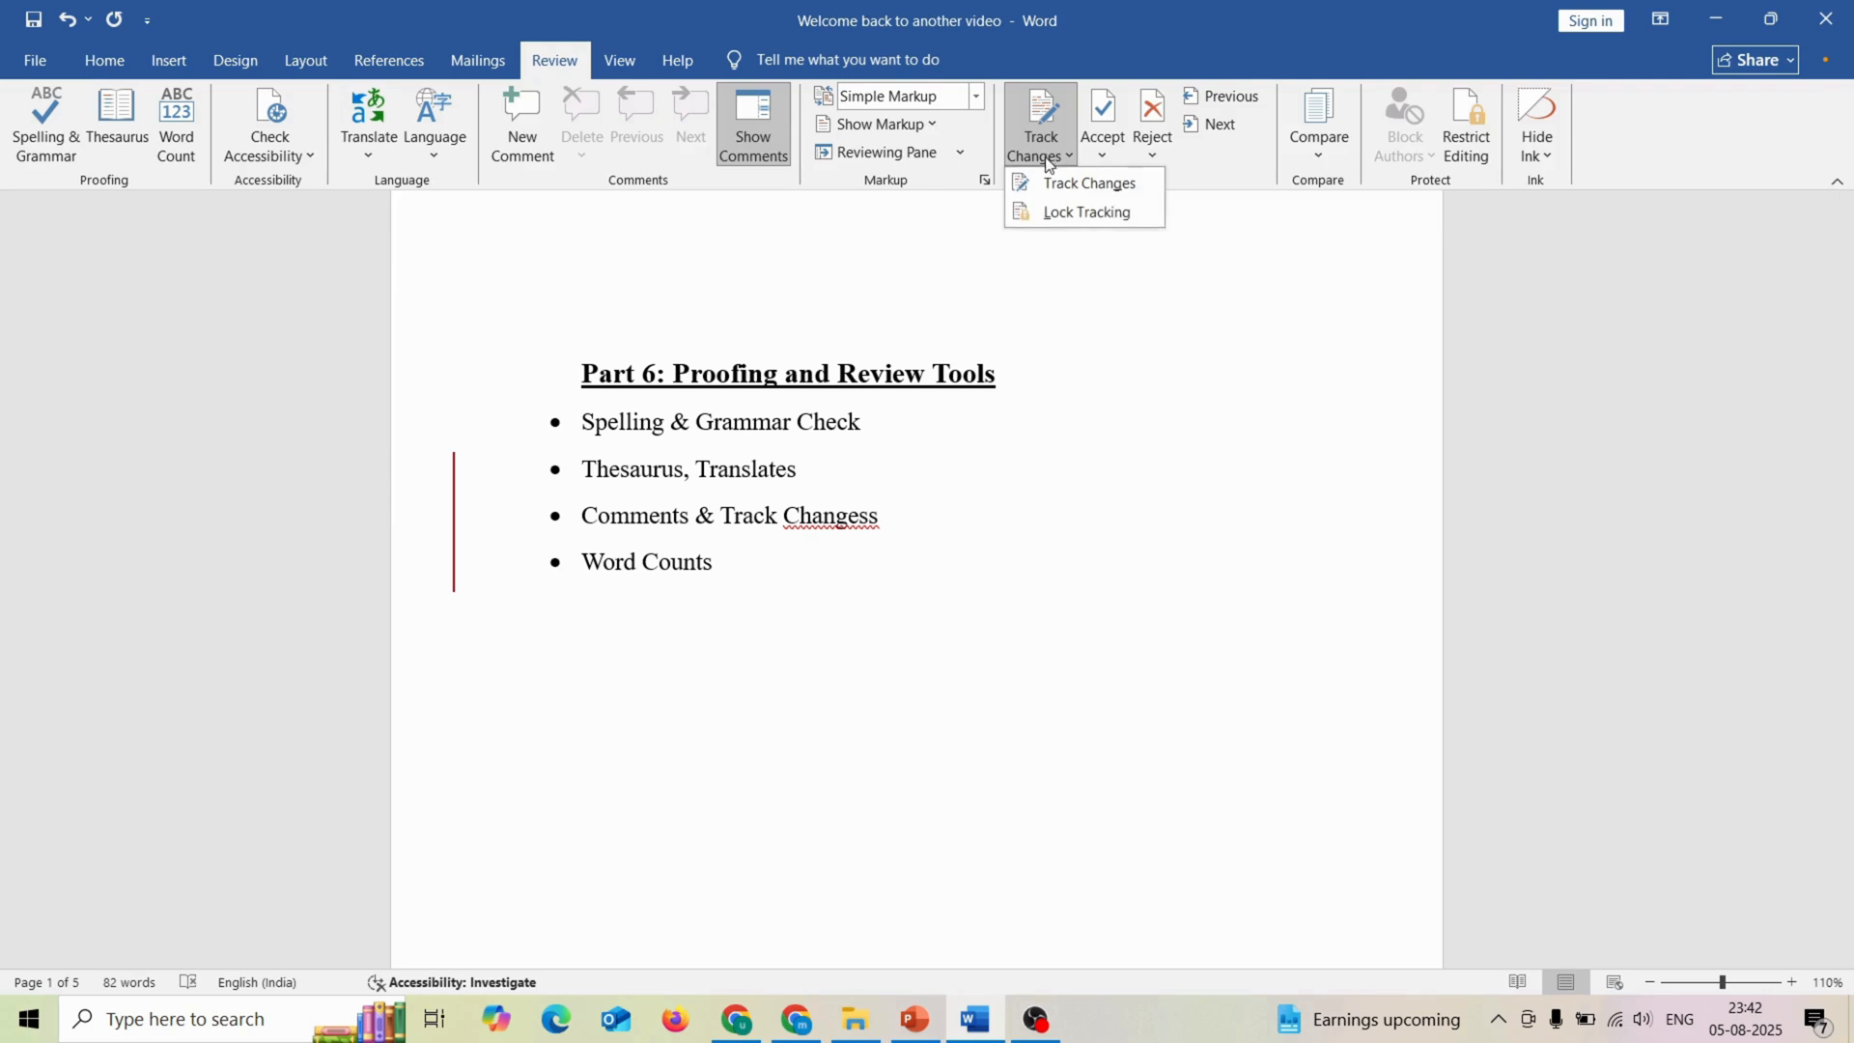
{"action": "left_click", "coordinate": [1002, 569]}
Step: Switch the markup display to All Markup to reveal the tracked insertions in the bullets
{"action": "left_click", "coordinate": [432, 488]}
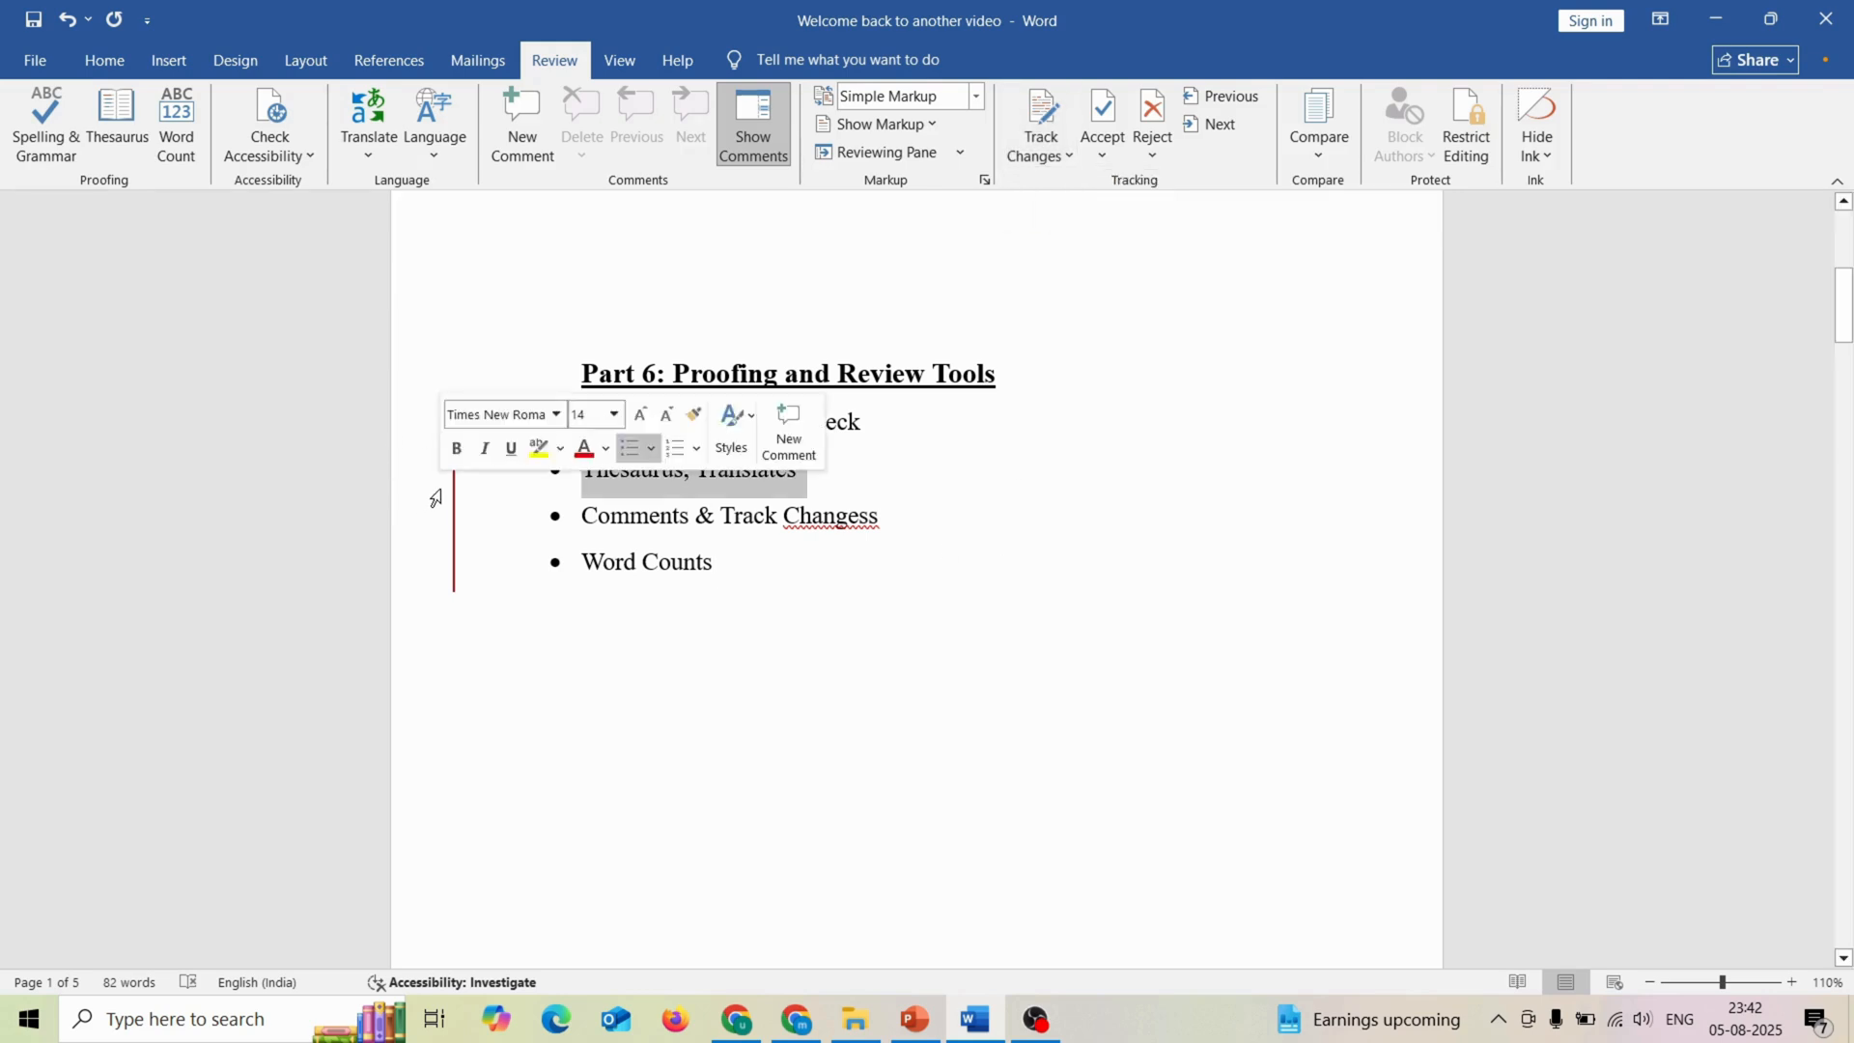
{"action": "double_click", "coordinate": [790, 529]}
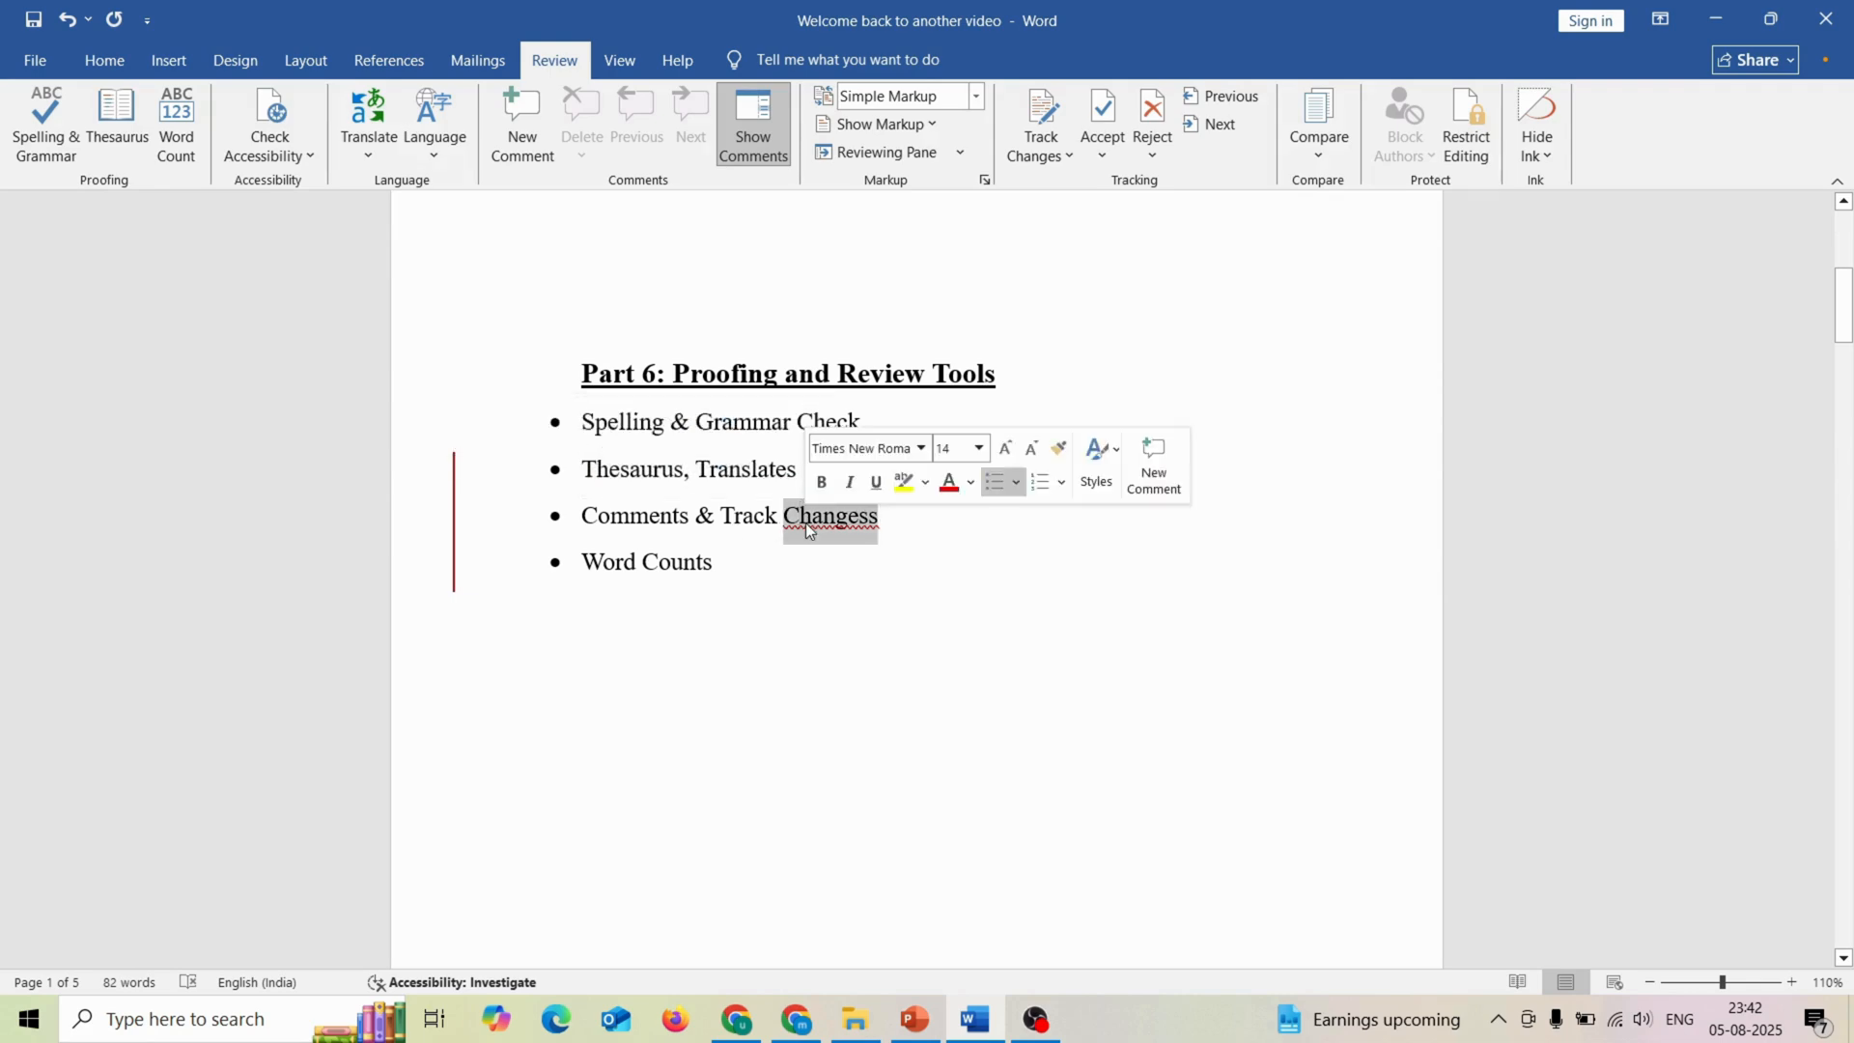
{"action": "left_click", "coordinate": [977, 97]}
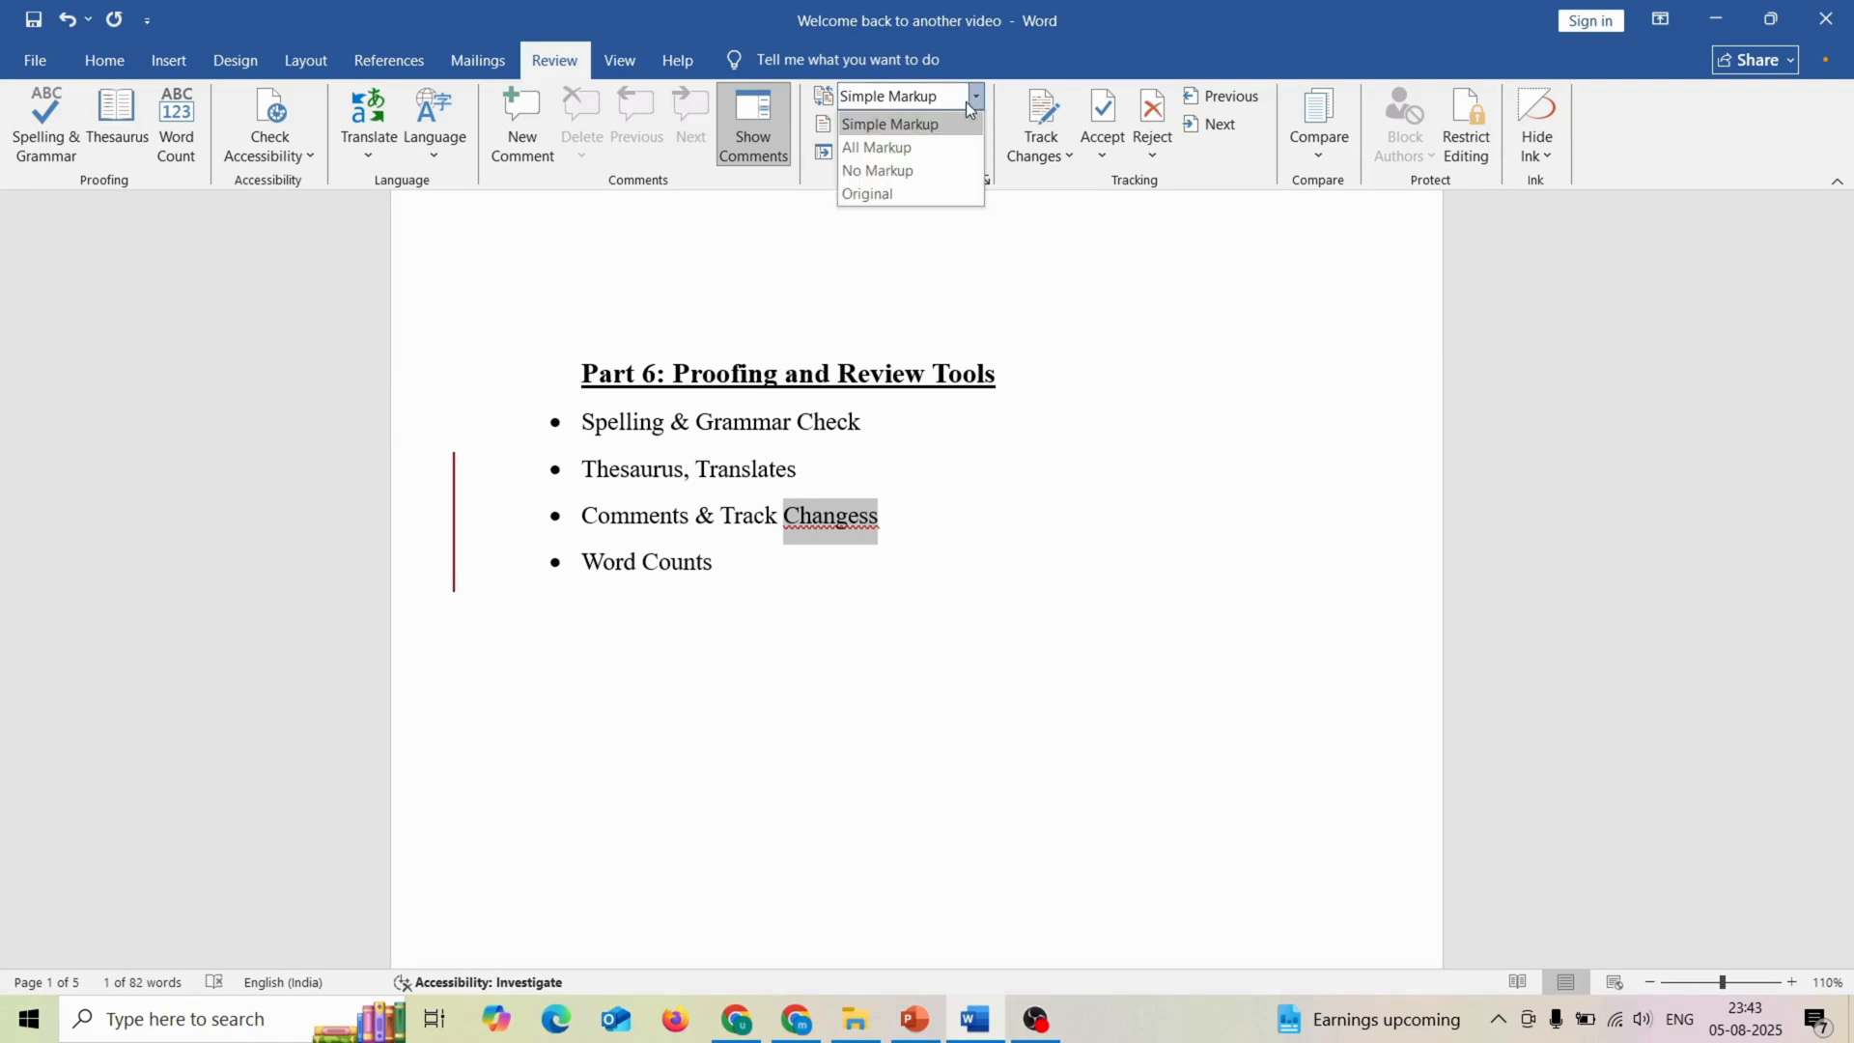
{"action": "left_click", "coordinate": [868, 147]}
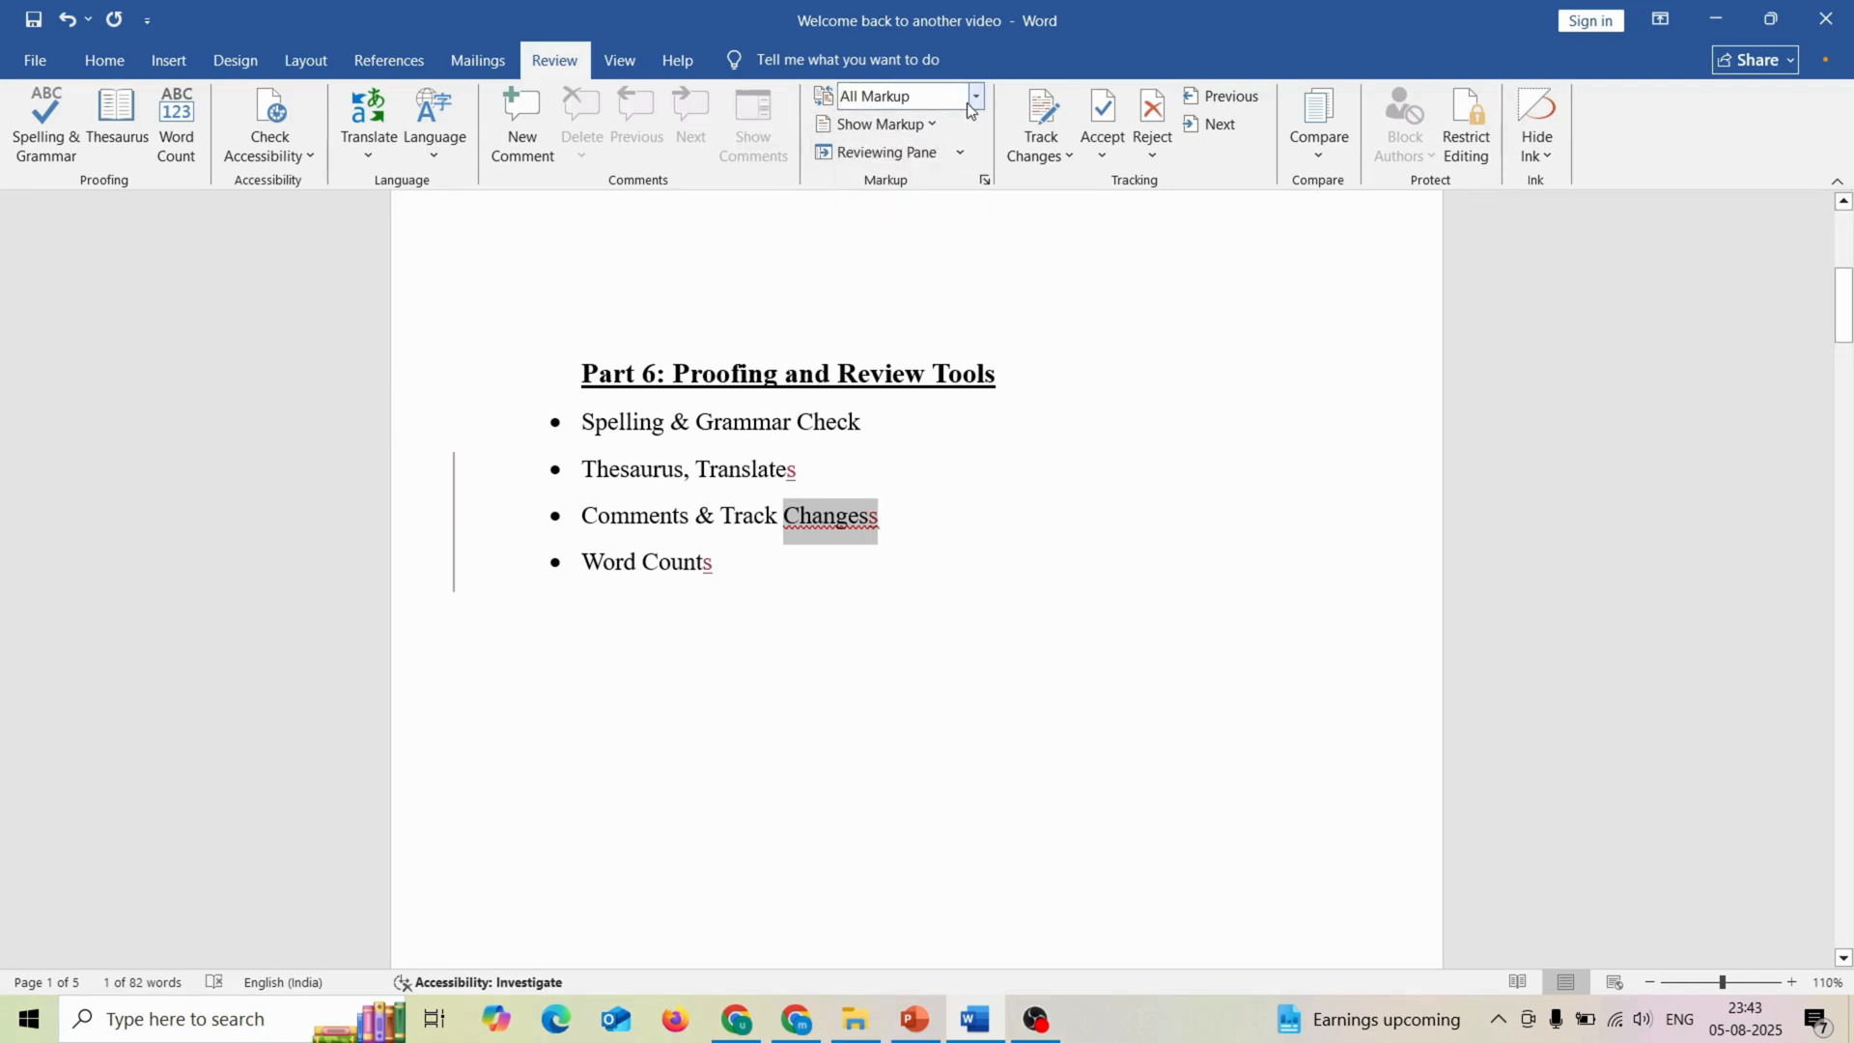
{"action": "left_click", "coordinate": [933, 124]}
{"action": "left_click", "coordinate": [895, 131]}
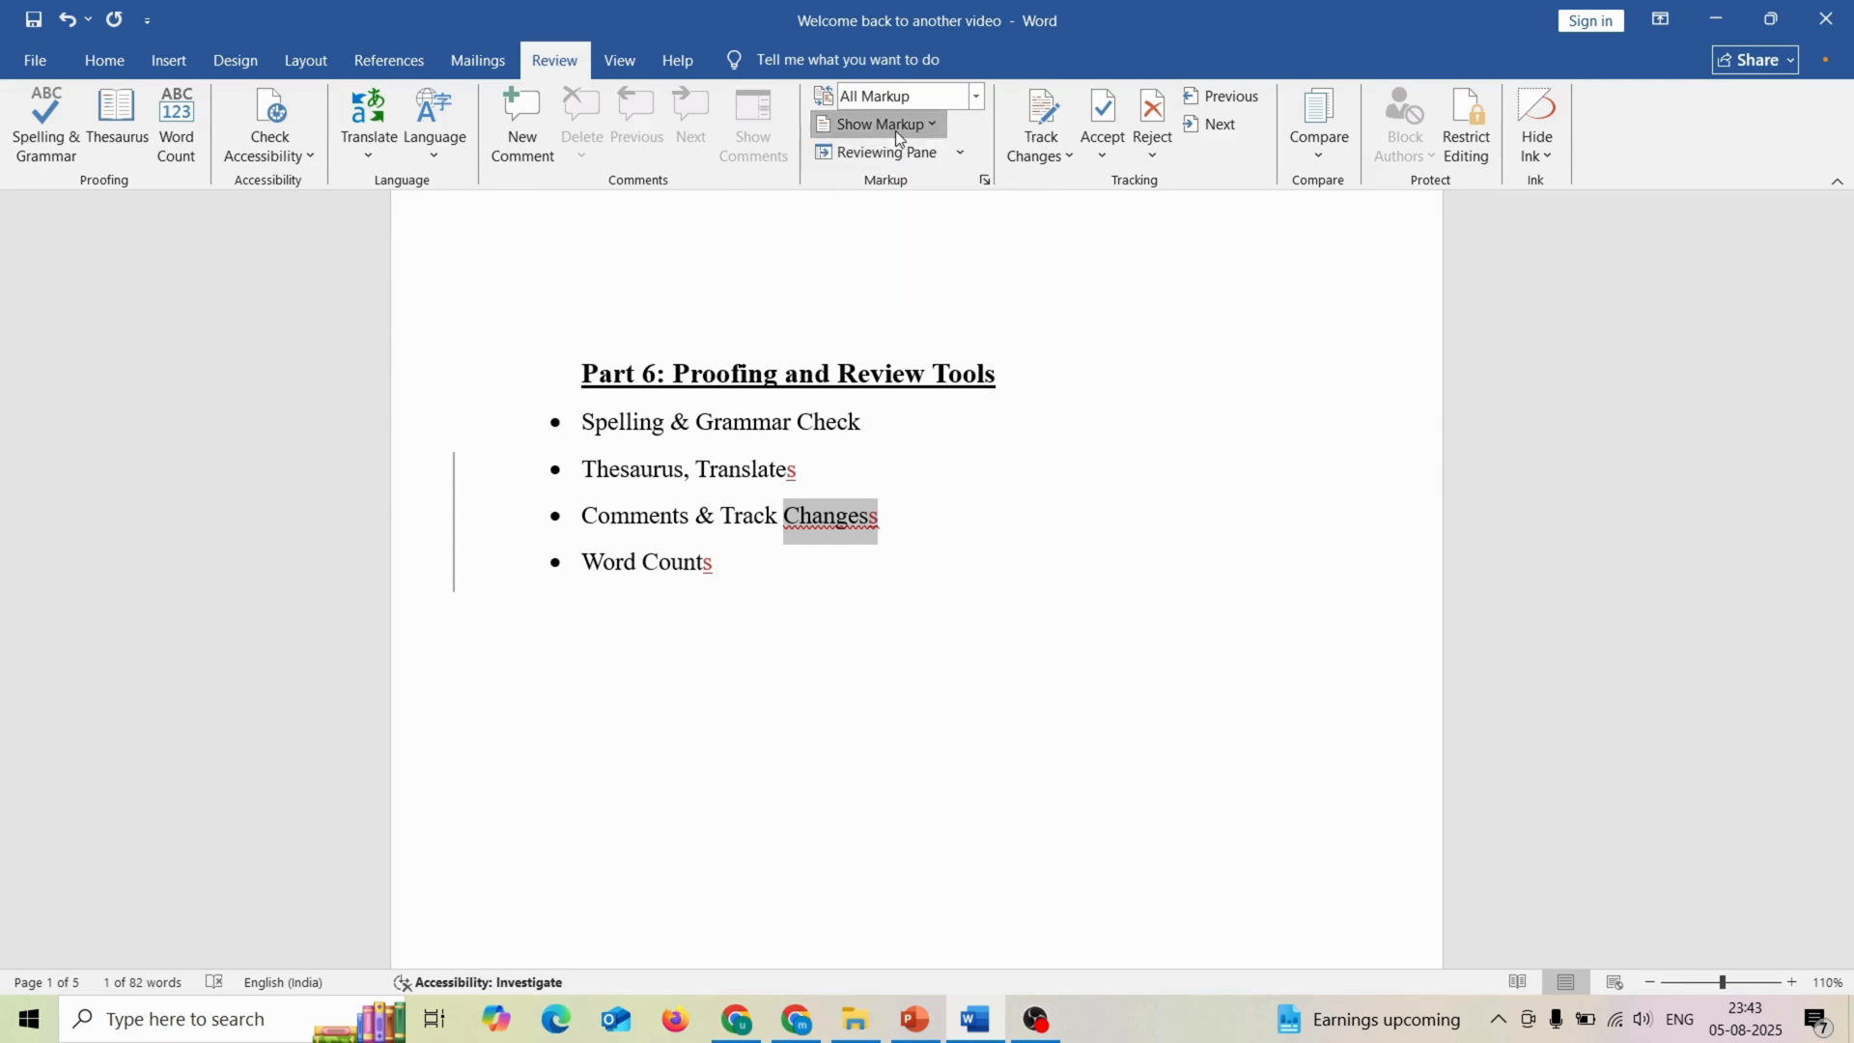
{"action": "scroll", "coordinate": [895, 130], "scroll_direction": "up", "scroll_amount": 1}
{"action": "scroll", "coordinate": [896, 130], "scroll_direction": "up", "scroll_amount": 1}
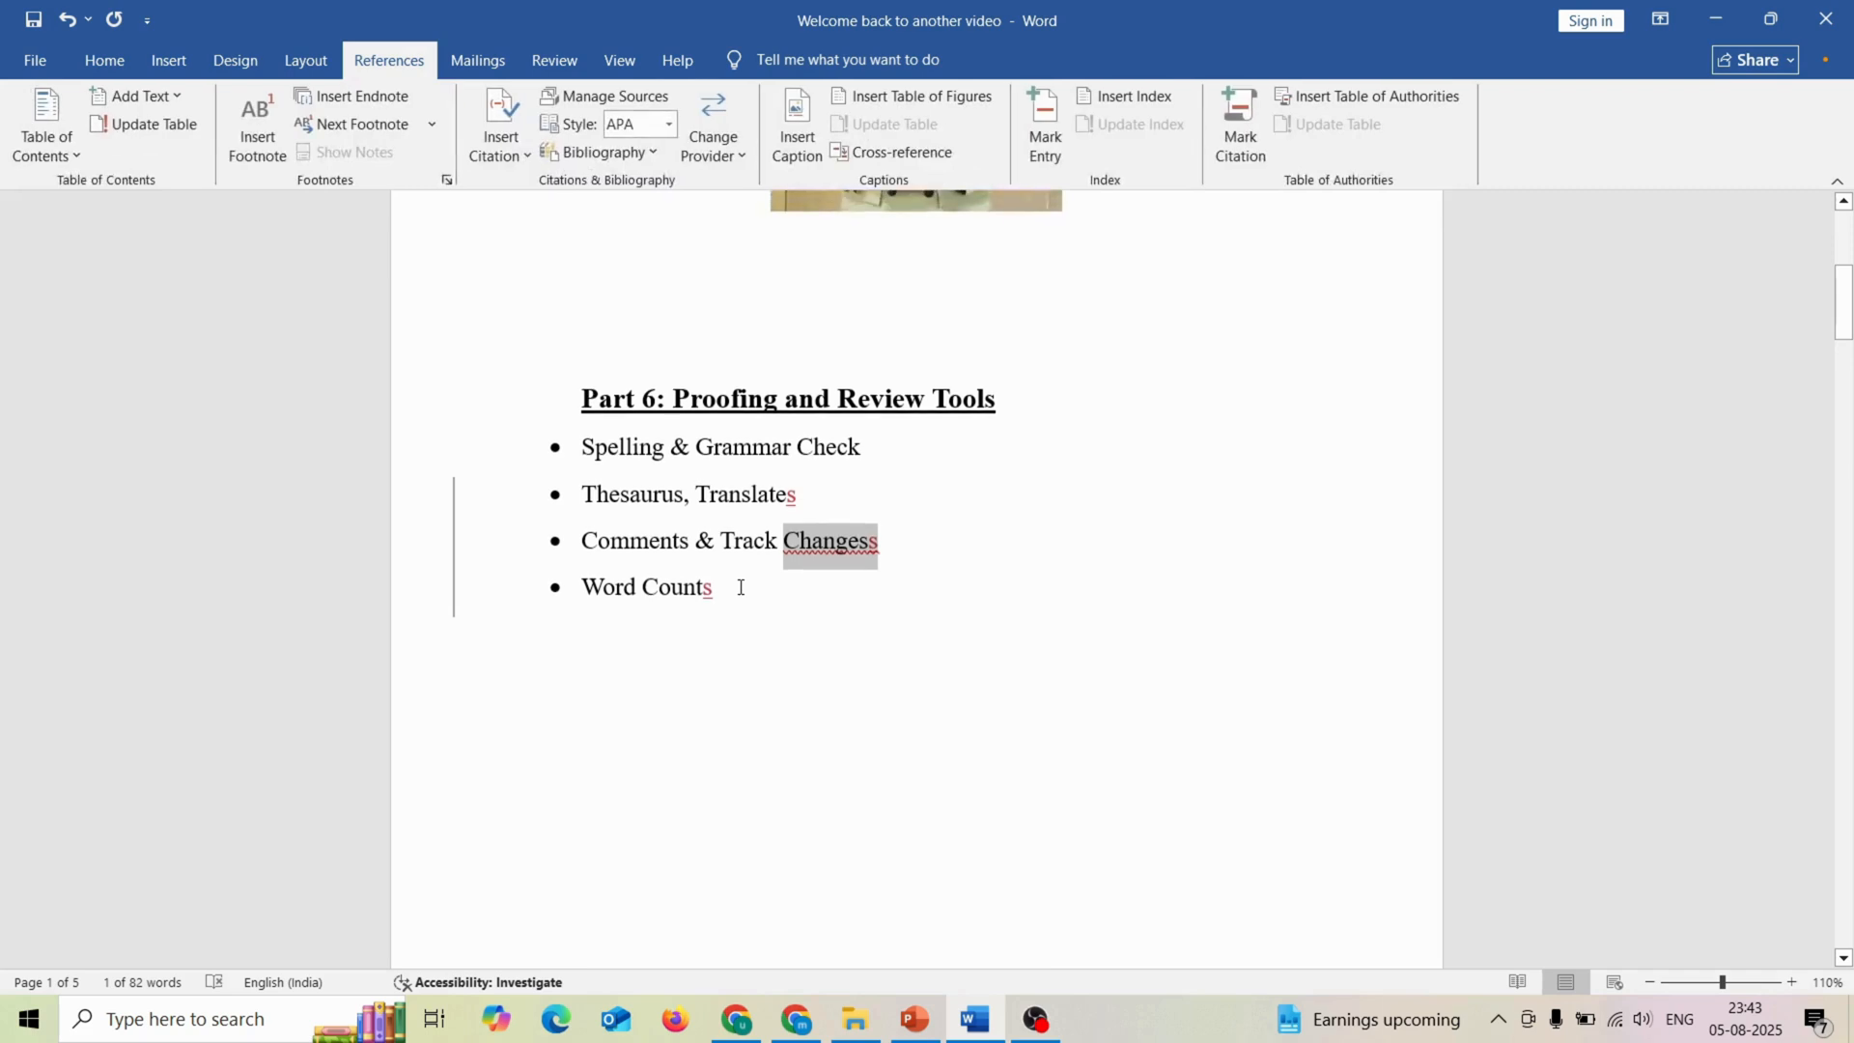
{"action": "scroll", "coordinate": [829, 422], "scroll_direction": "up", "scroll_amount": 1}
{"action": "scroll", "coordinate": [829, 422], "scroll_direction": "down", "scroll_amount": 2}
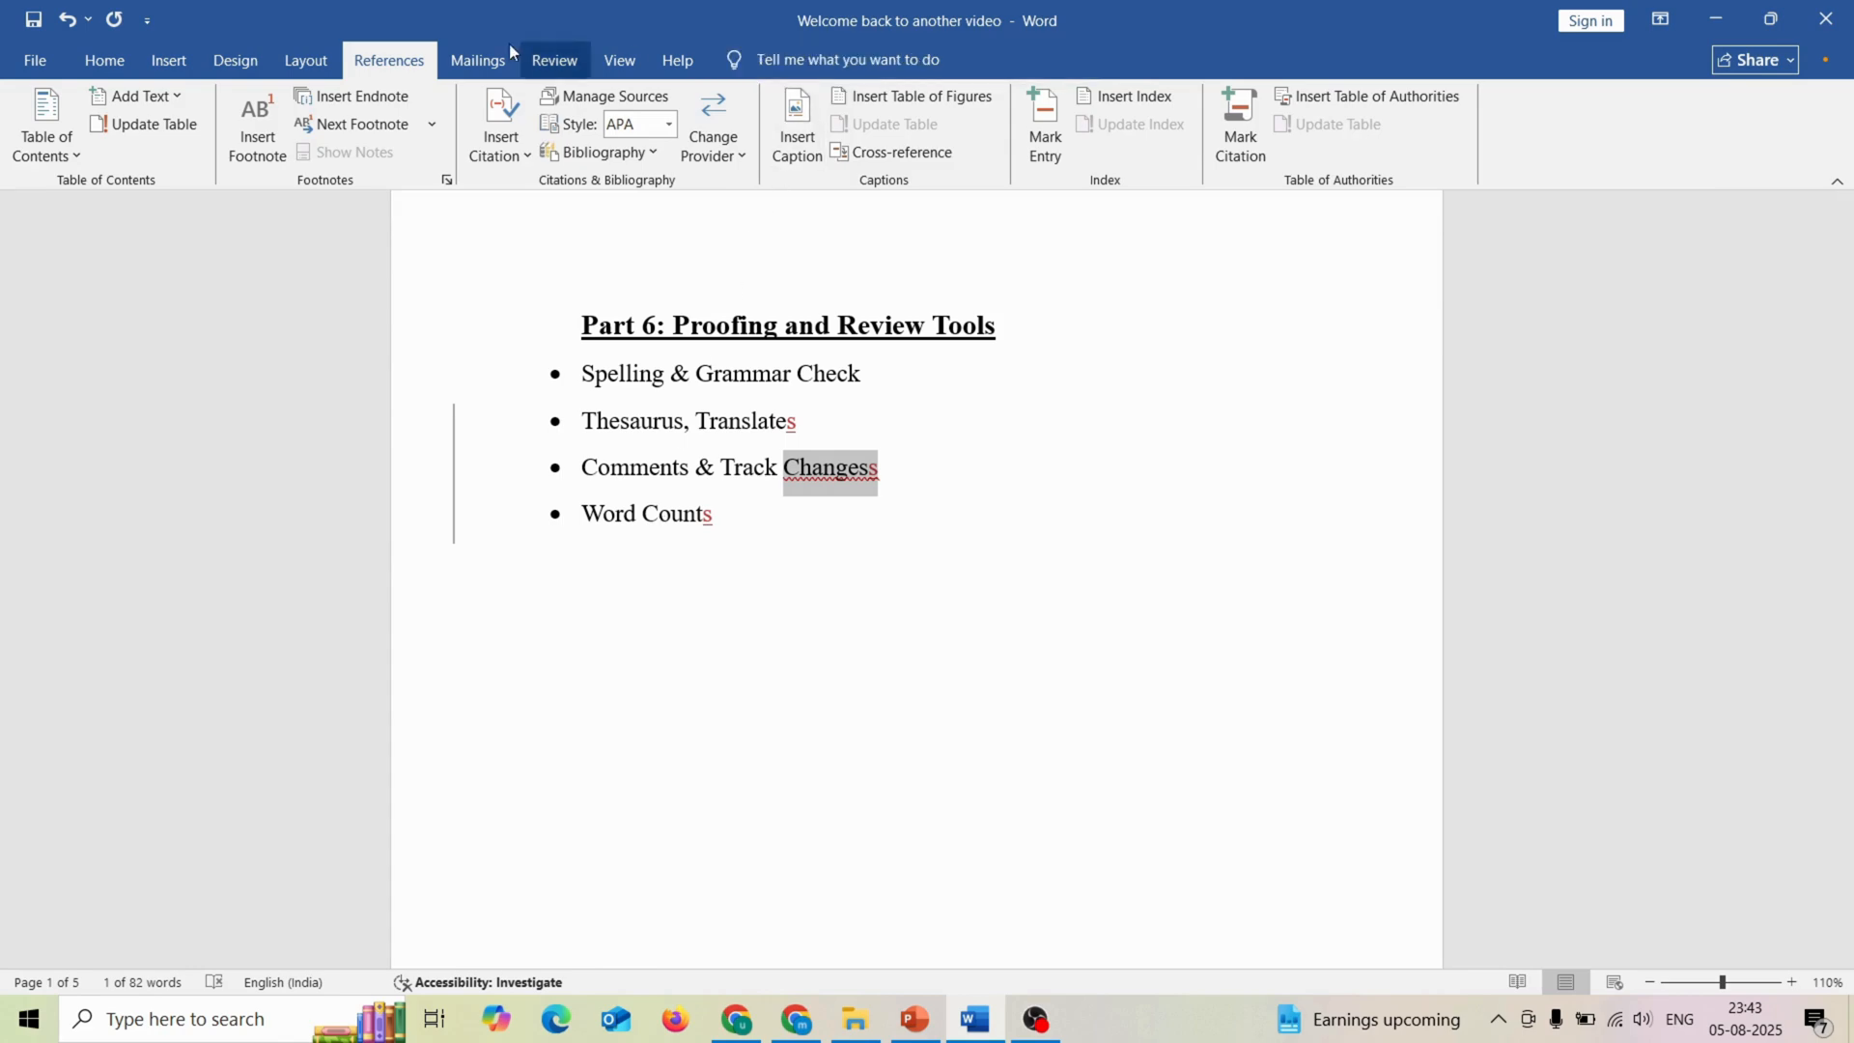
{"action": "left_click", "coordinate": [556, 62]}
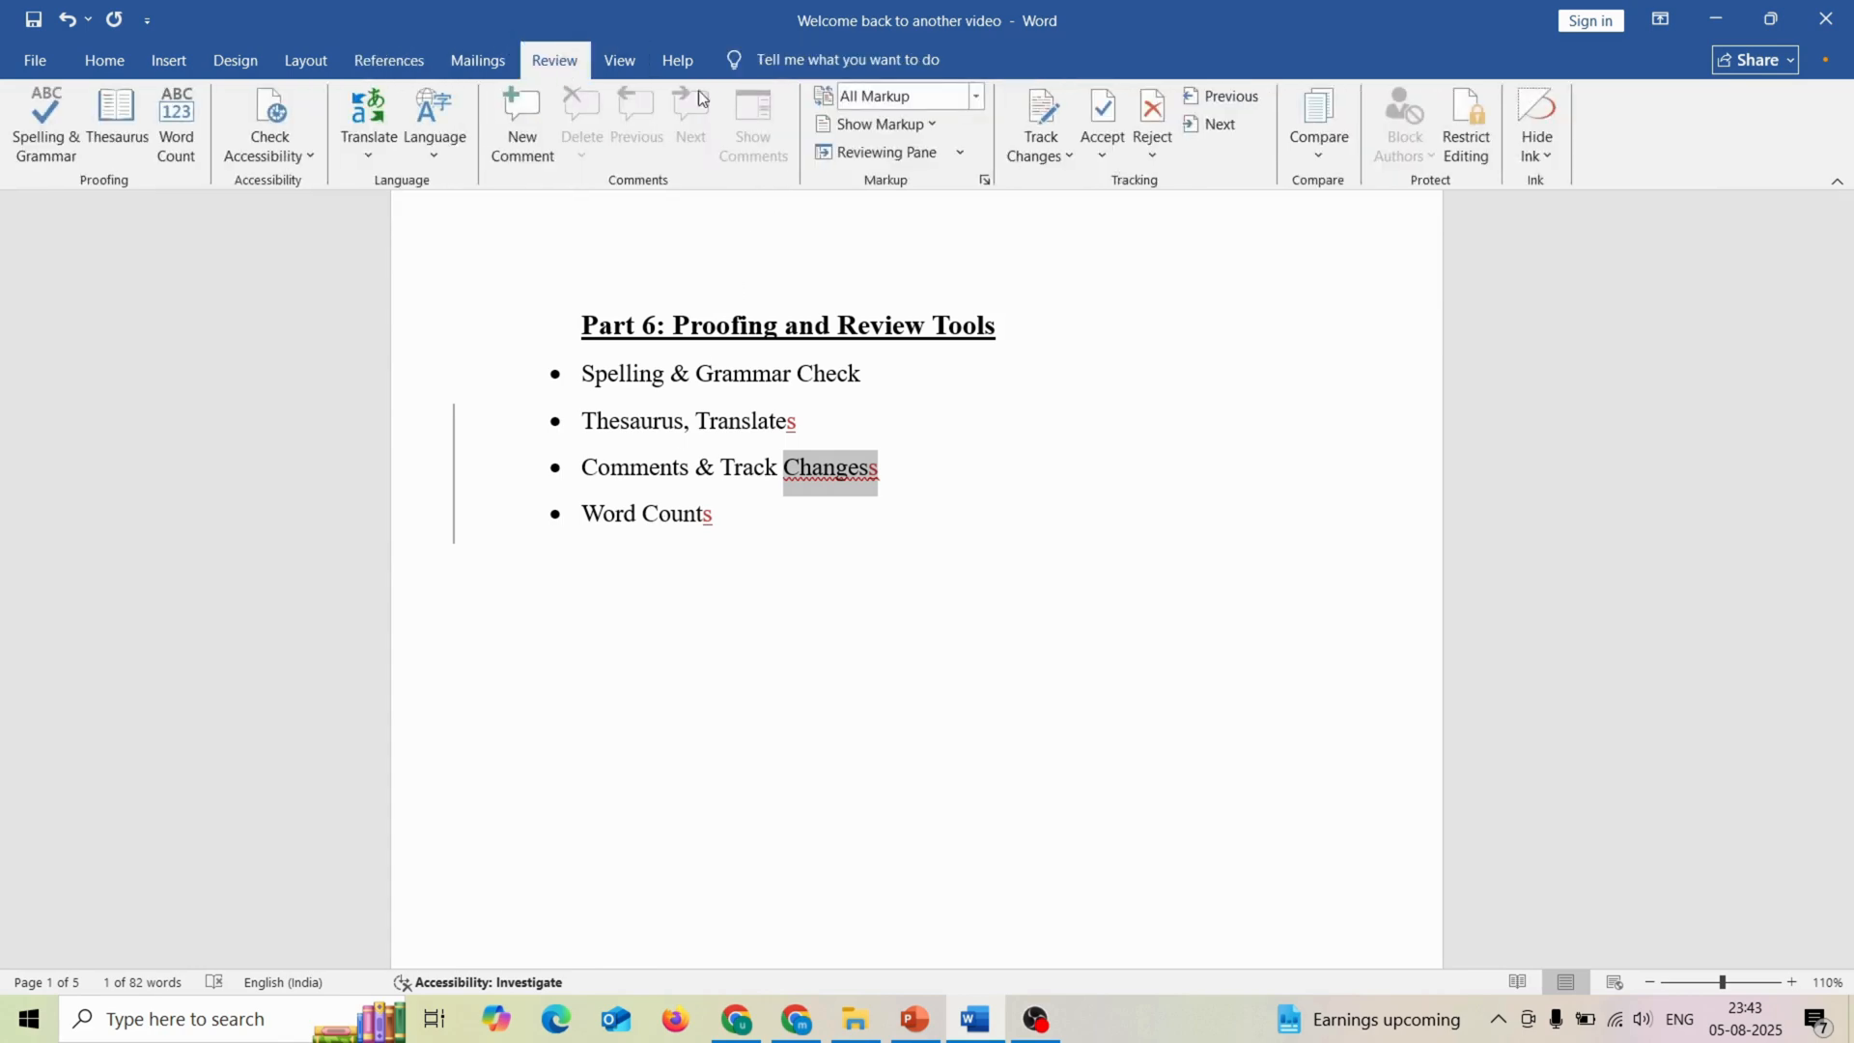
{"action": "left_click", "coordinate": [1052, 157]}
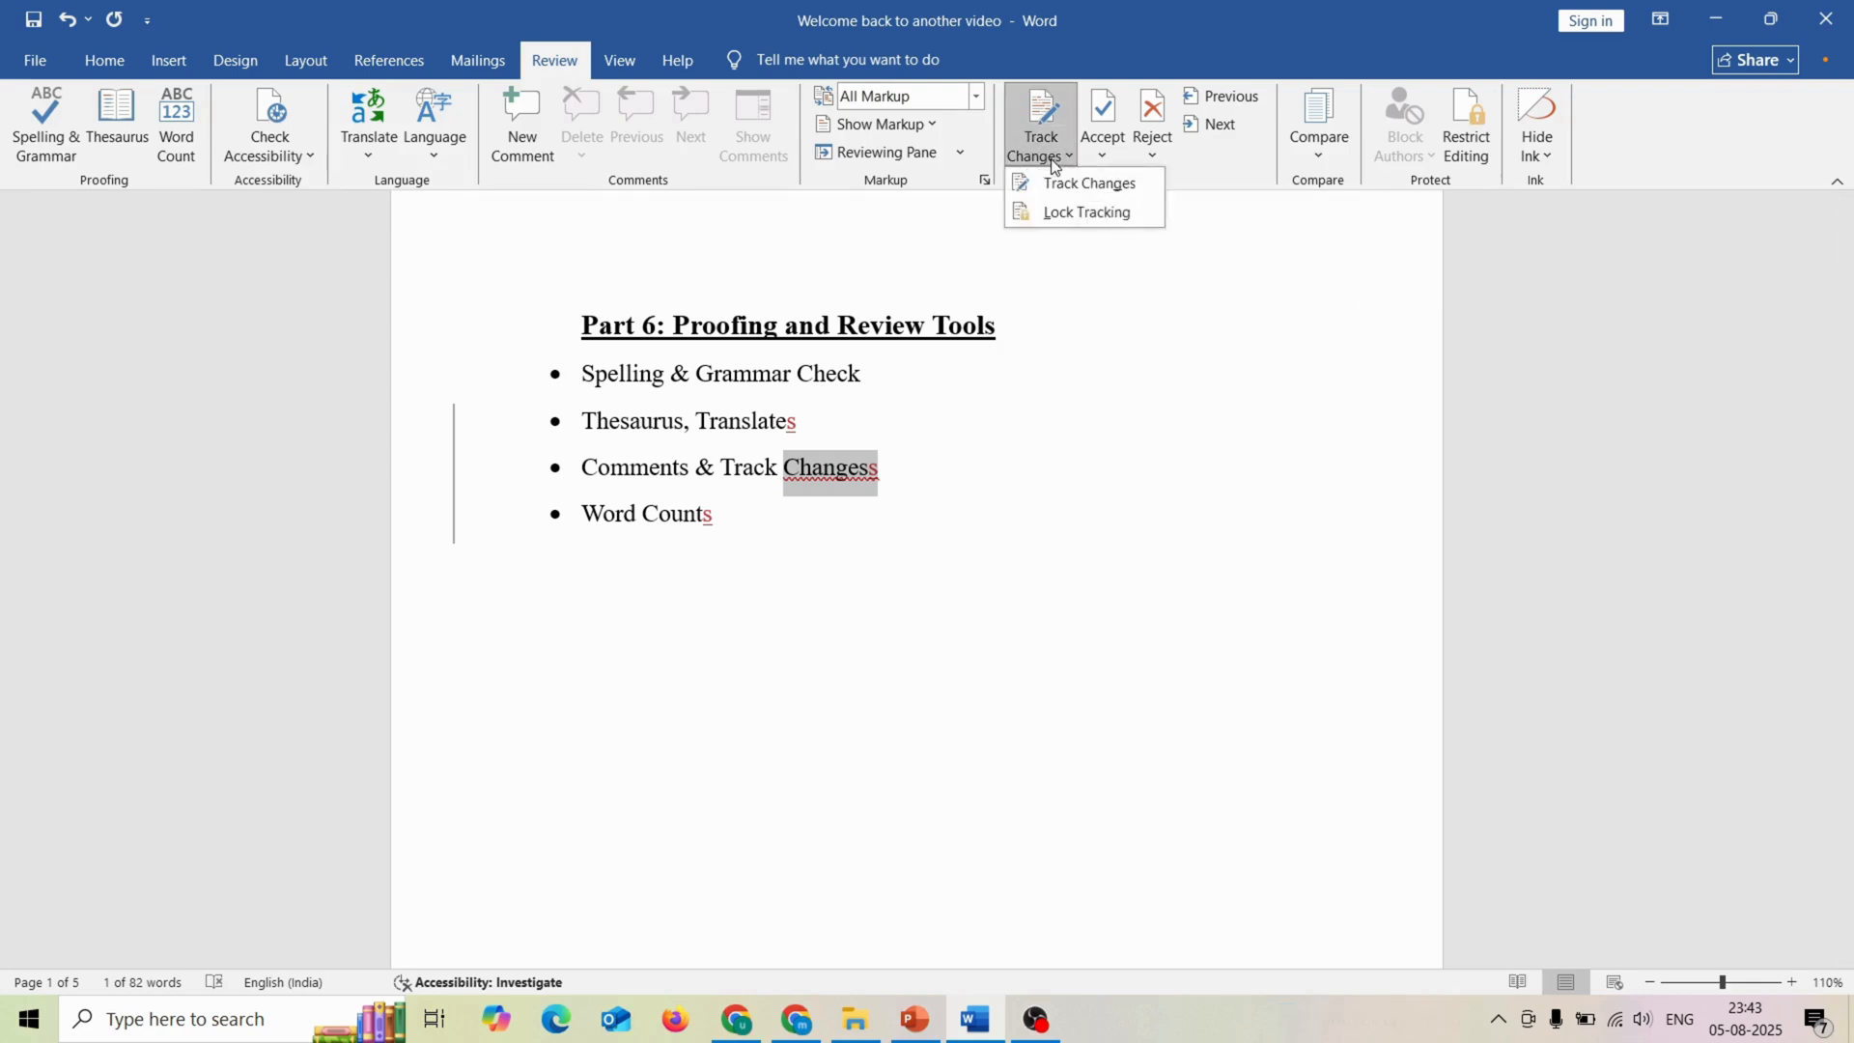
{"action": "left_click", "coordinate": [1046, 150]}
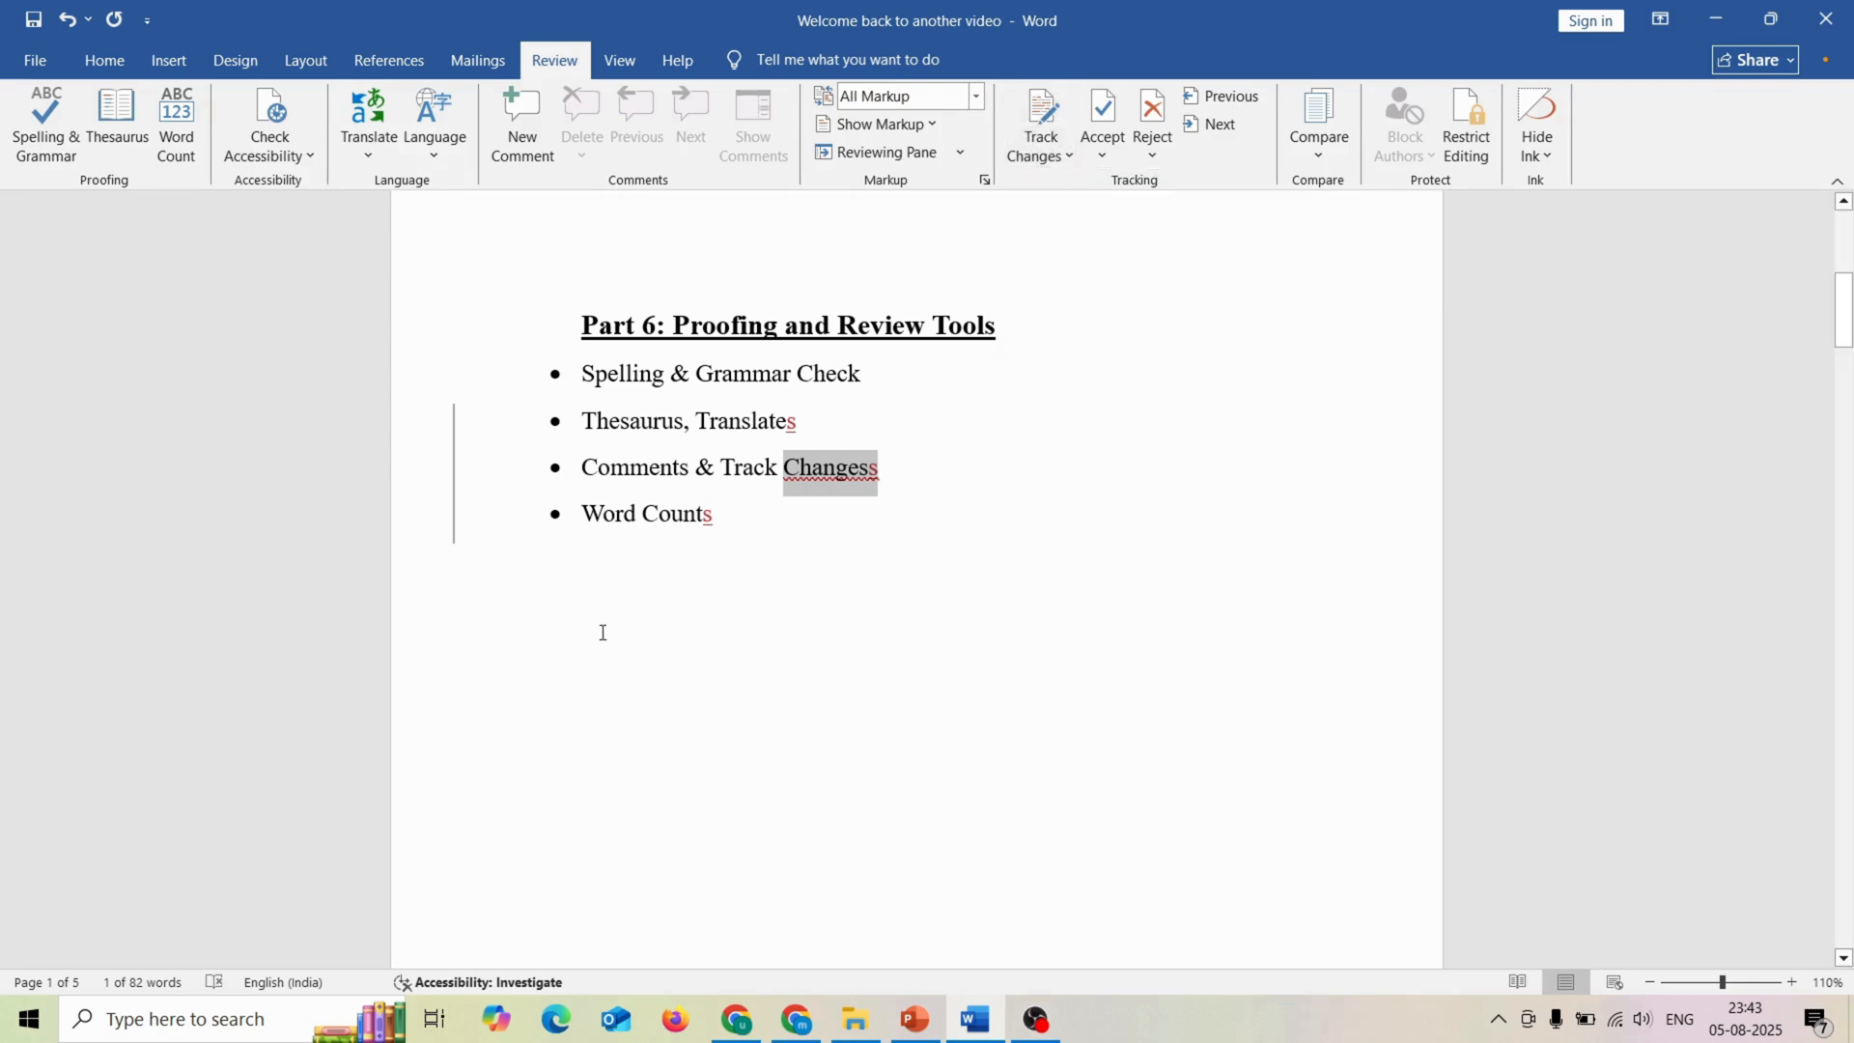
{"action": "left_click", "coordinate": [624, 615]}
Step: Turn Track Changes on and switch it back off
{"action": "left_click", "coordinate": [1033, 157]}
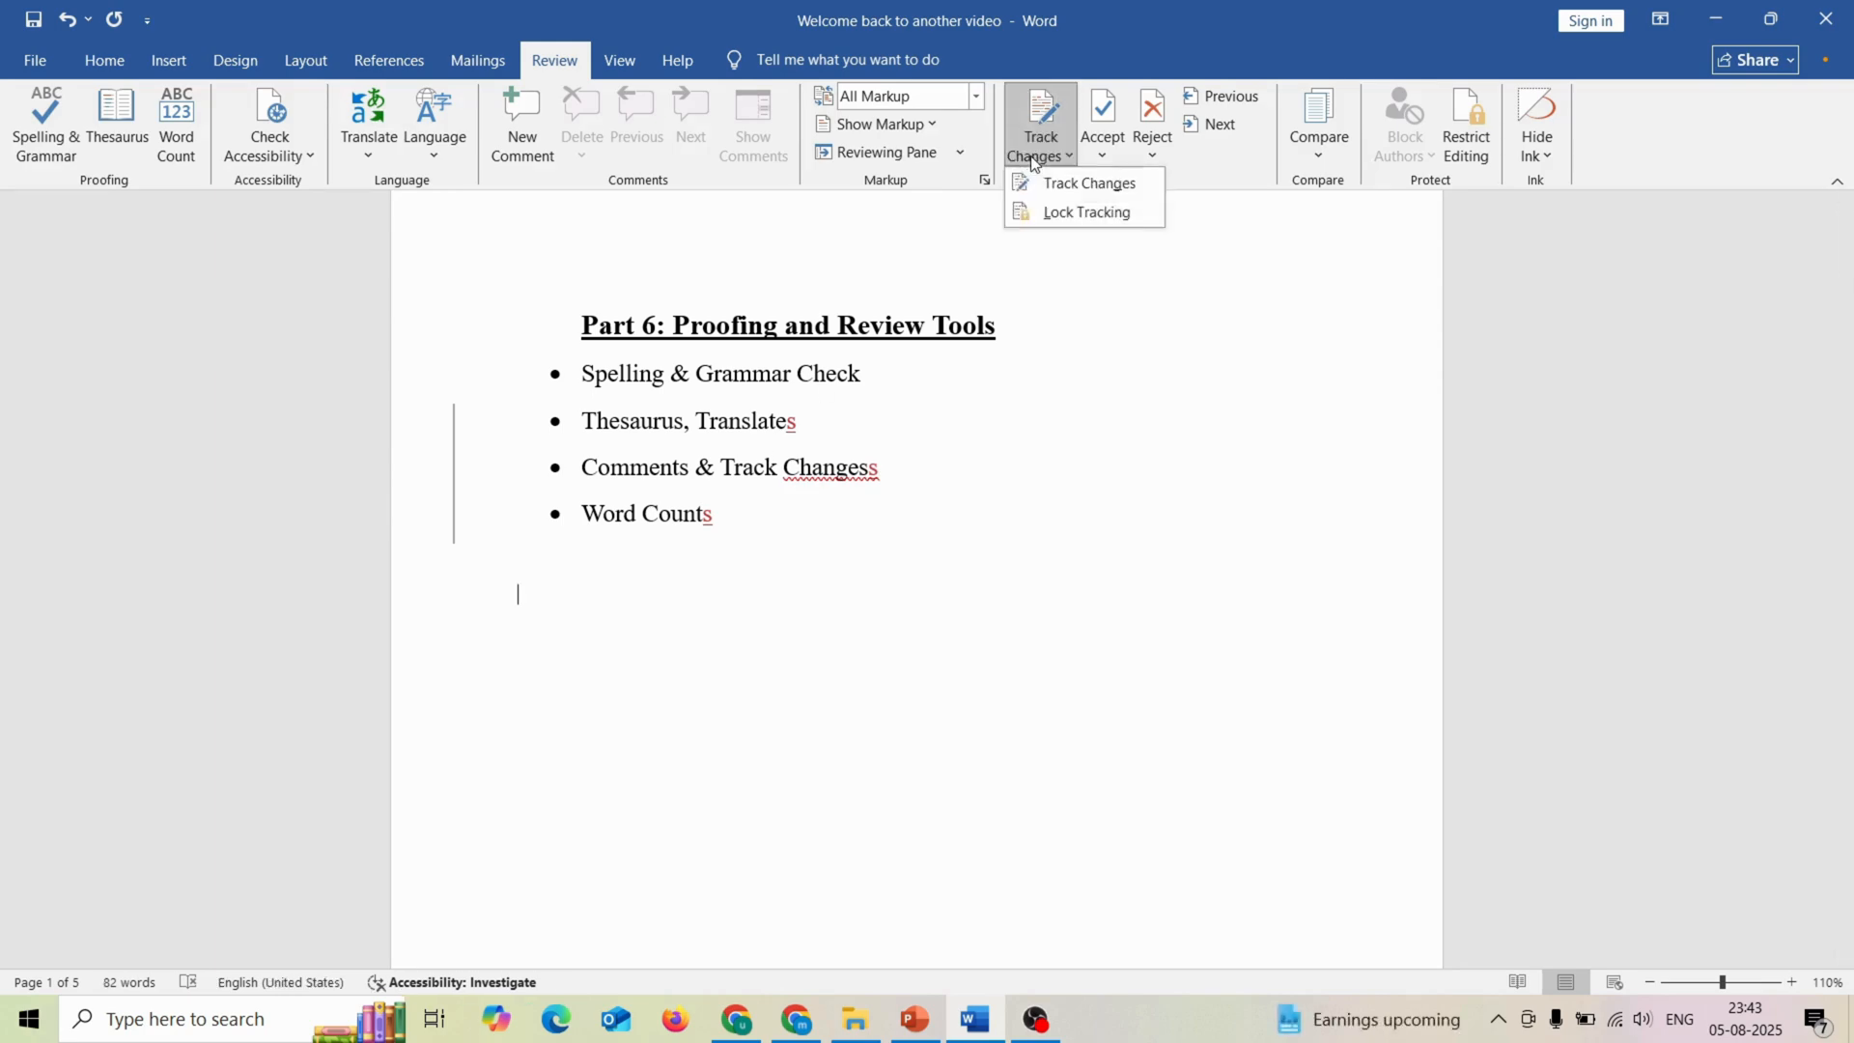
{"action": "left_click", "coordinate": [1039, 181]}
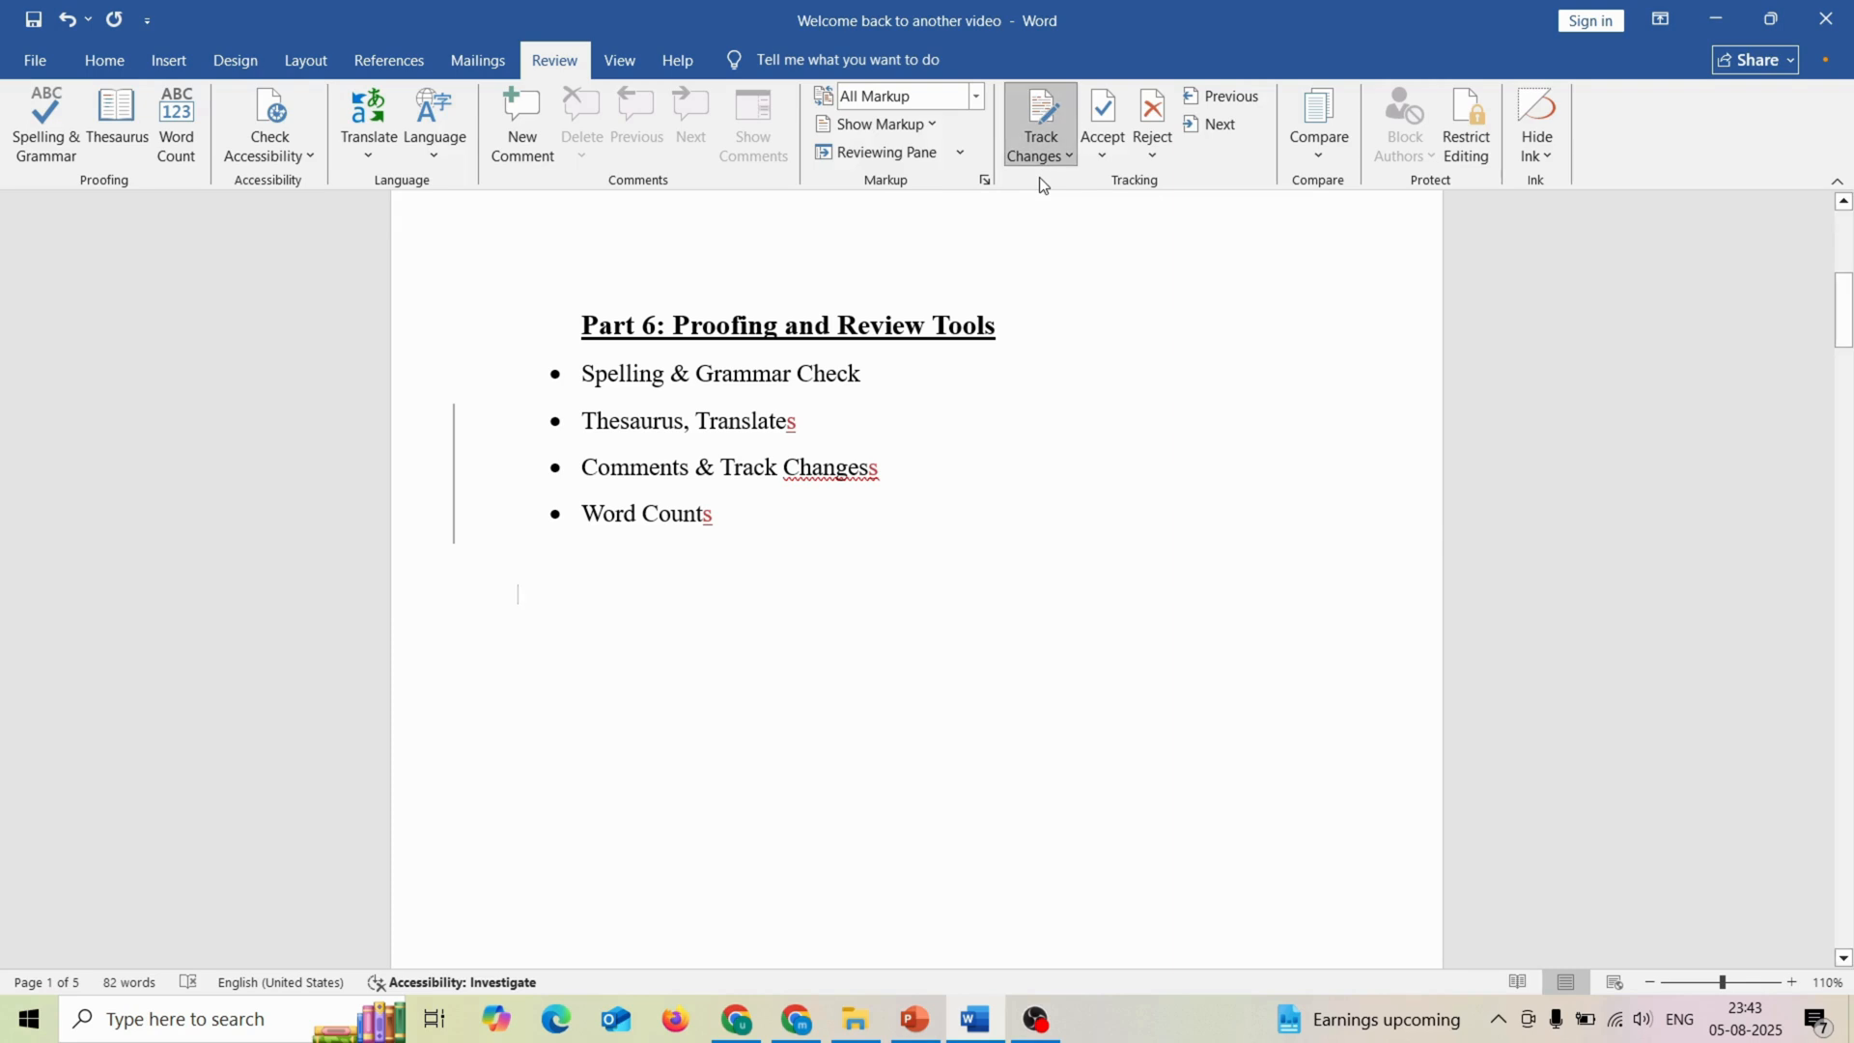
{"action": "left_click", "coordinate": [1052, 118]}
Step: Remove the added "s" from the ends of the "Translates", "Changess" and "Counts" bullets
{"action": "left_click", "coordinate": [841, 422]}
{"action": "key", "text": "BackSpace"}
{"action": "key", "text": "BackSpace"}
{"action": "left_click", "coordinate": [731, 509]}
{"action": "key", "text": "BackSpace"}
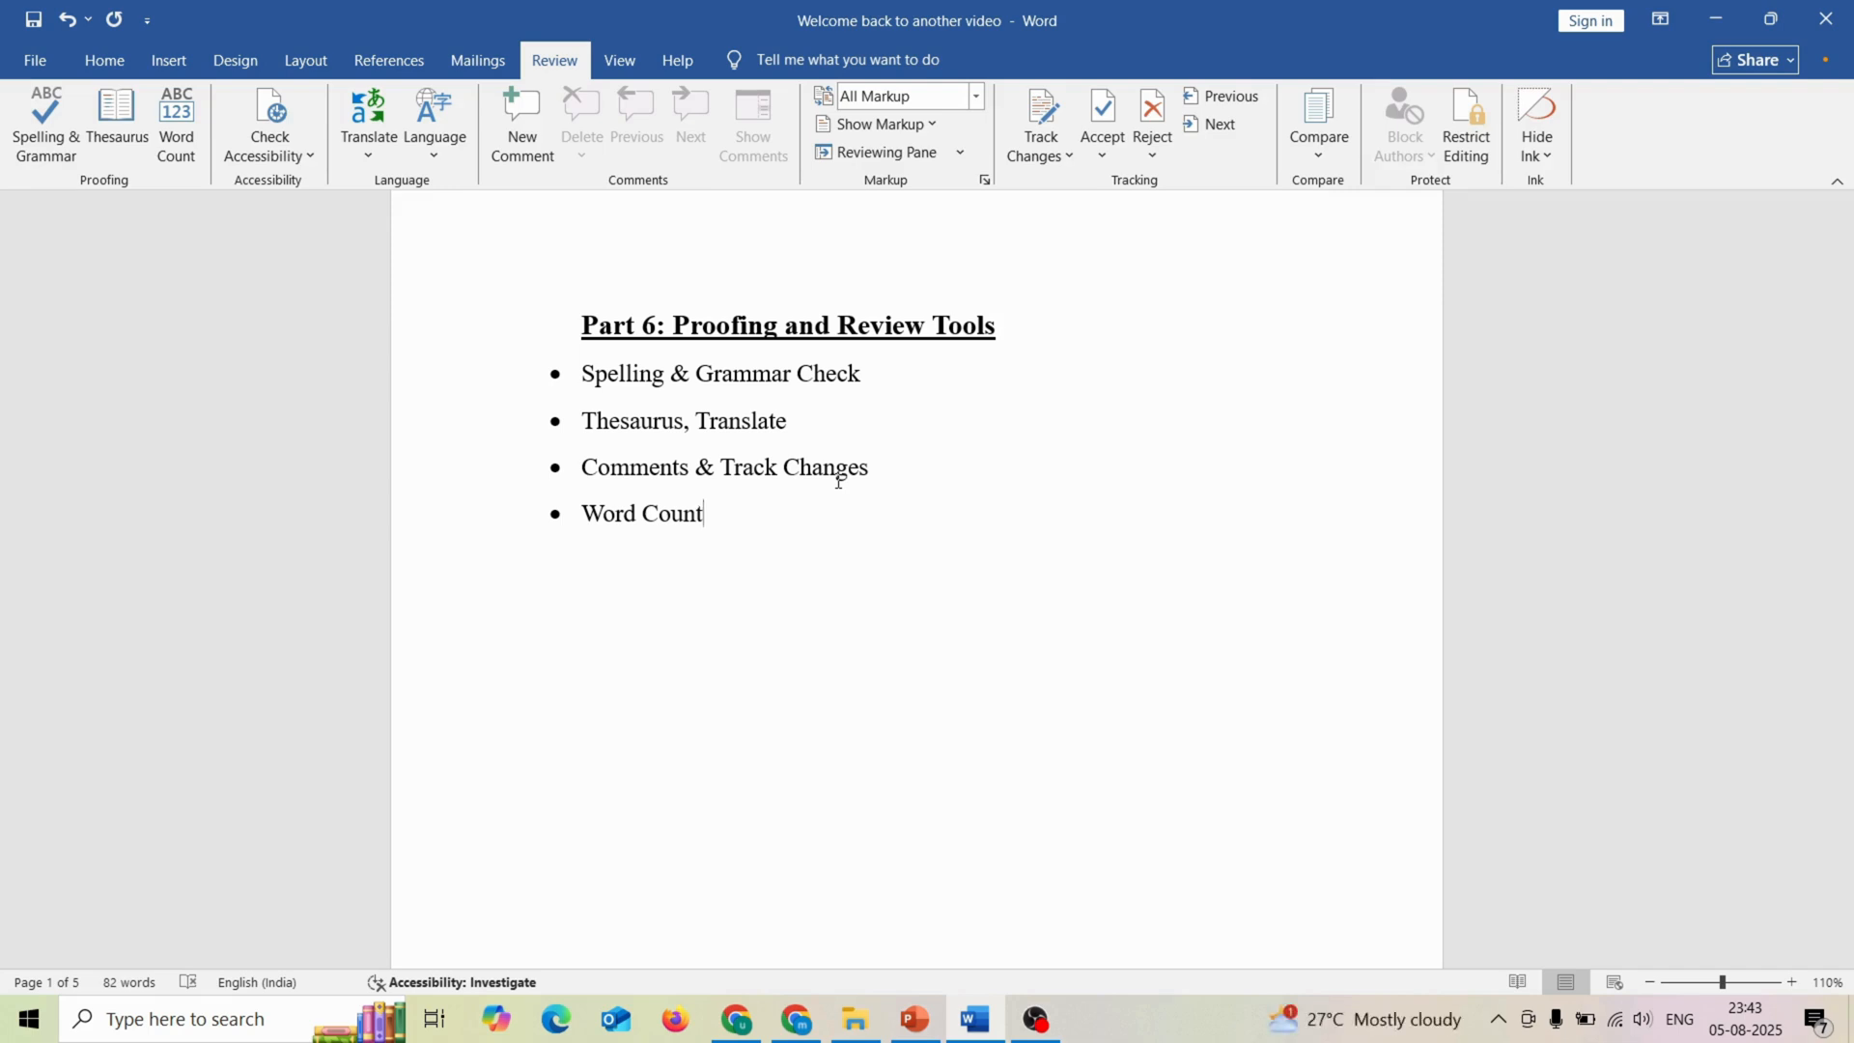
Step: Look over the Track Changes options and the markup display choices, and choose All Markup
{"action": "left_click", "coordinate": [1068, 150]}
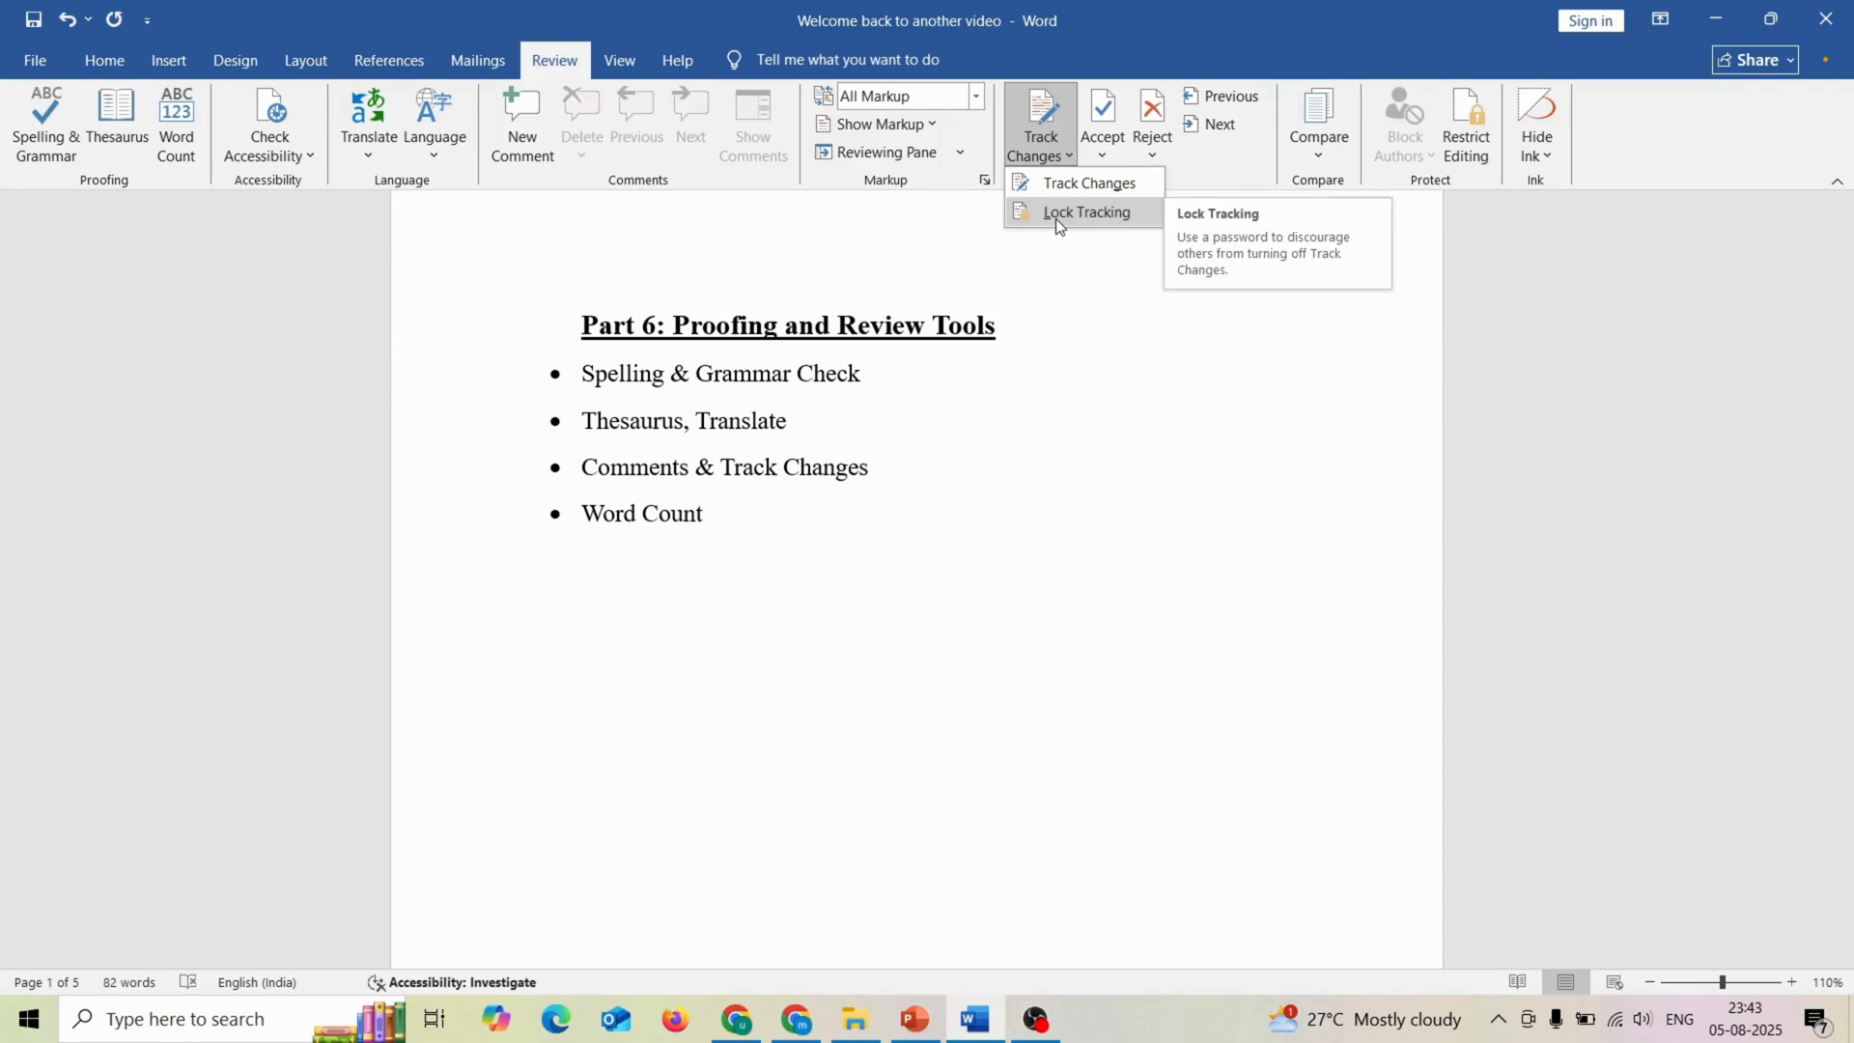
{"action": "left_click", "coordinate": [937, 531]}
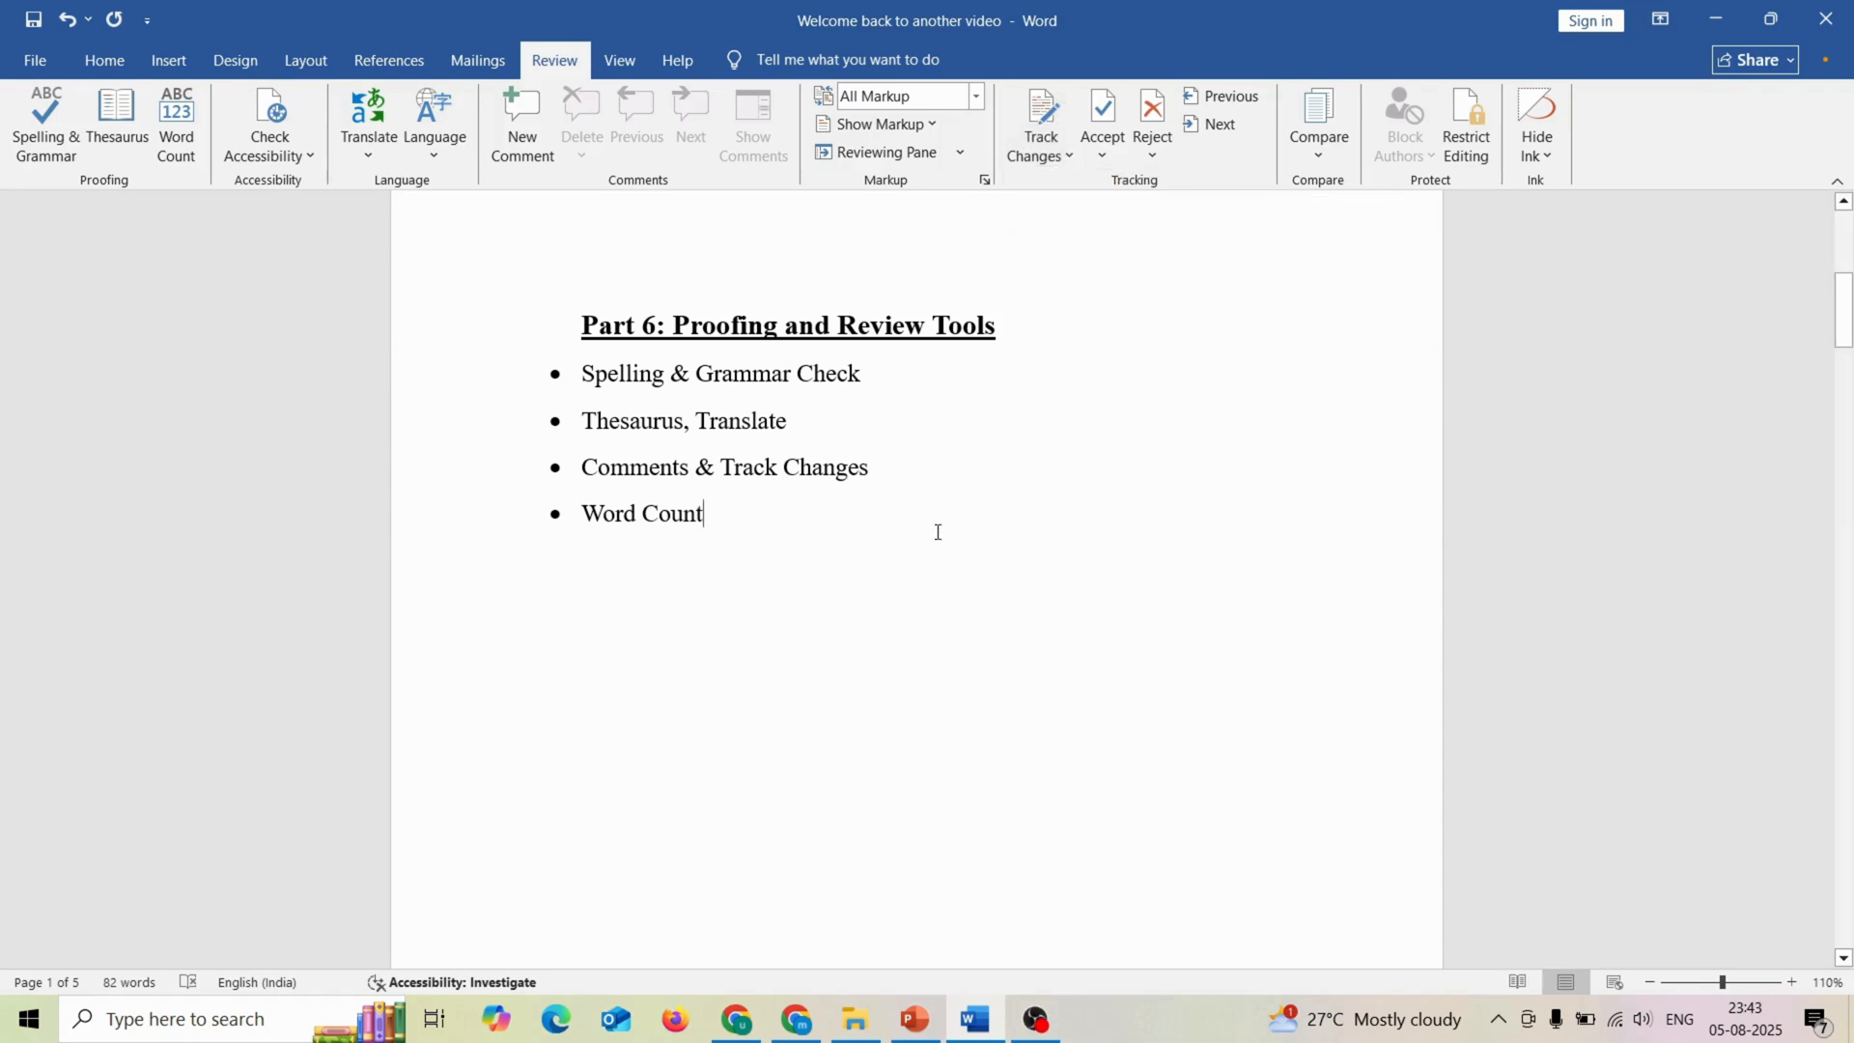
{"action": "left_click", "coordinate": [923, 116]}
{"action": "left_click", "coordinate": [974, 100]}
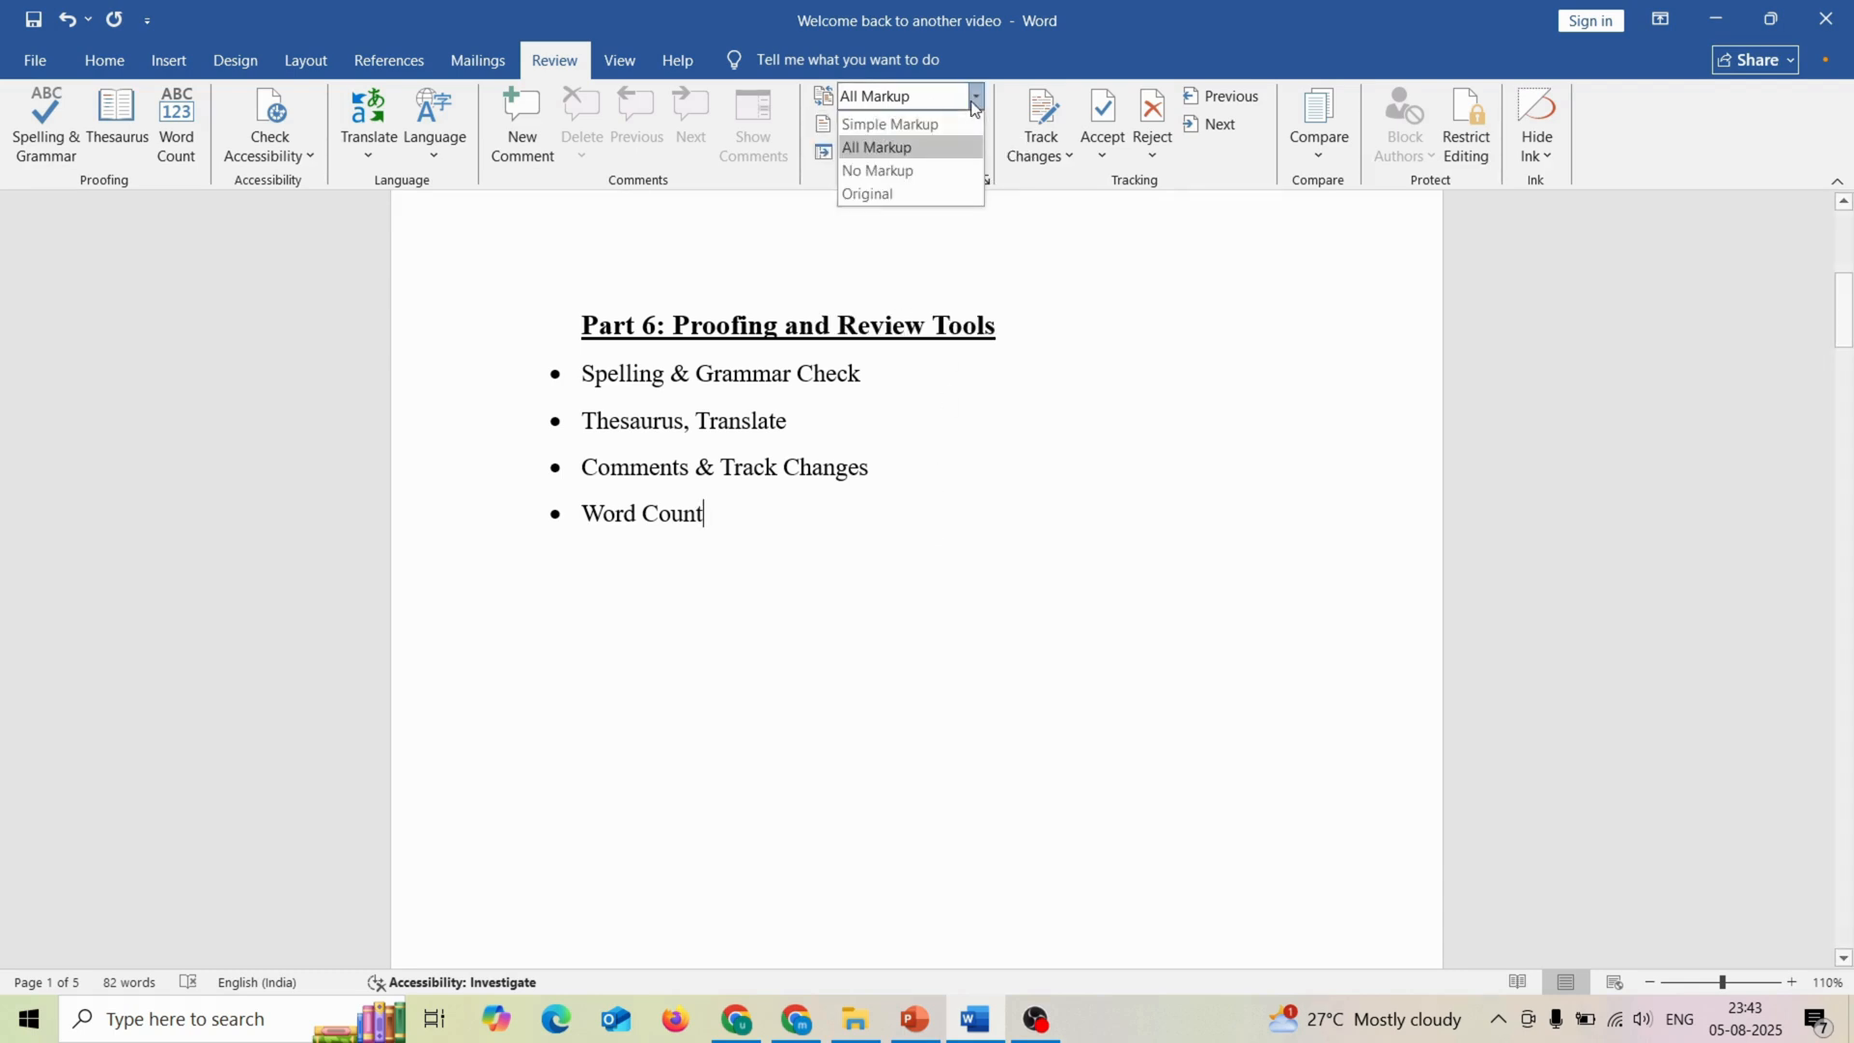
{"action": "left_click", "coordinate": [885, 145]}
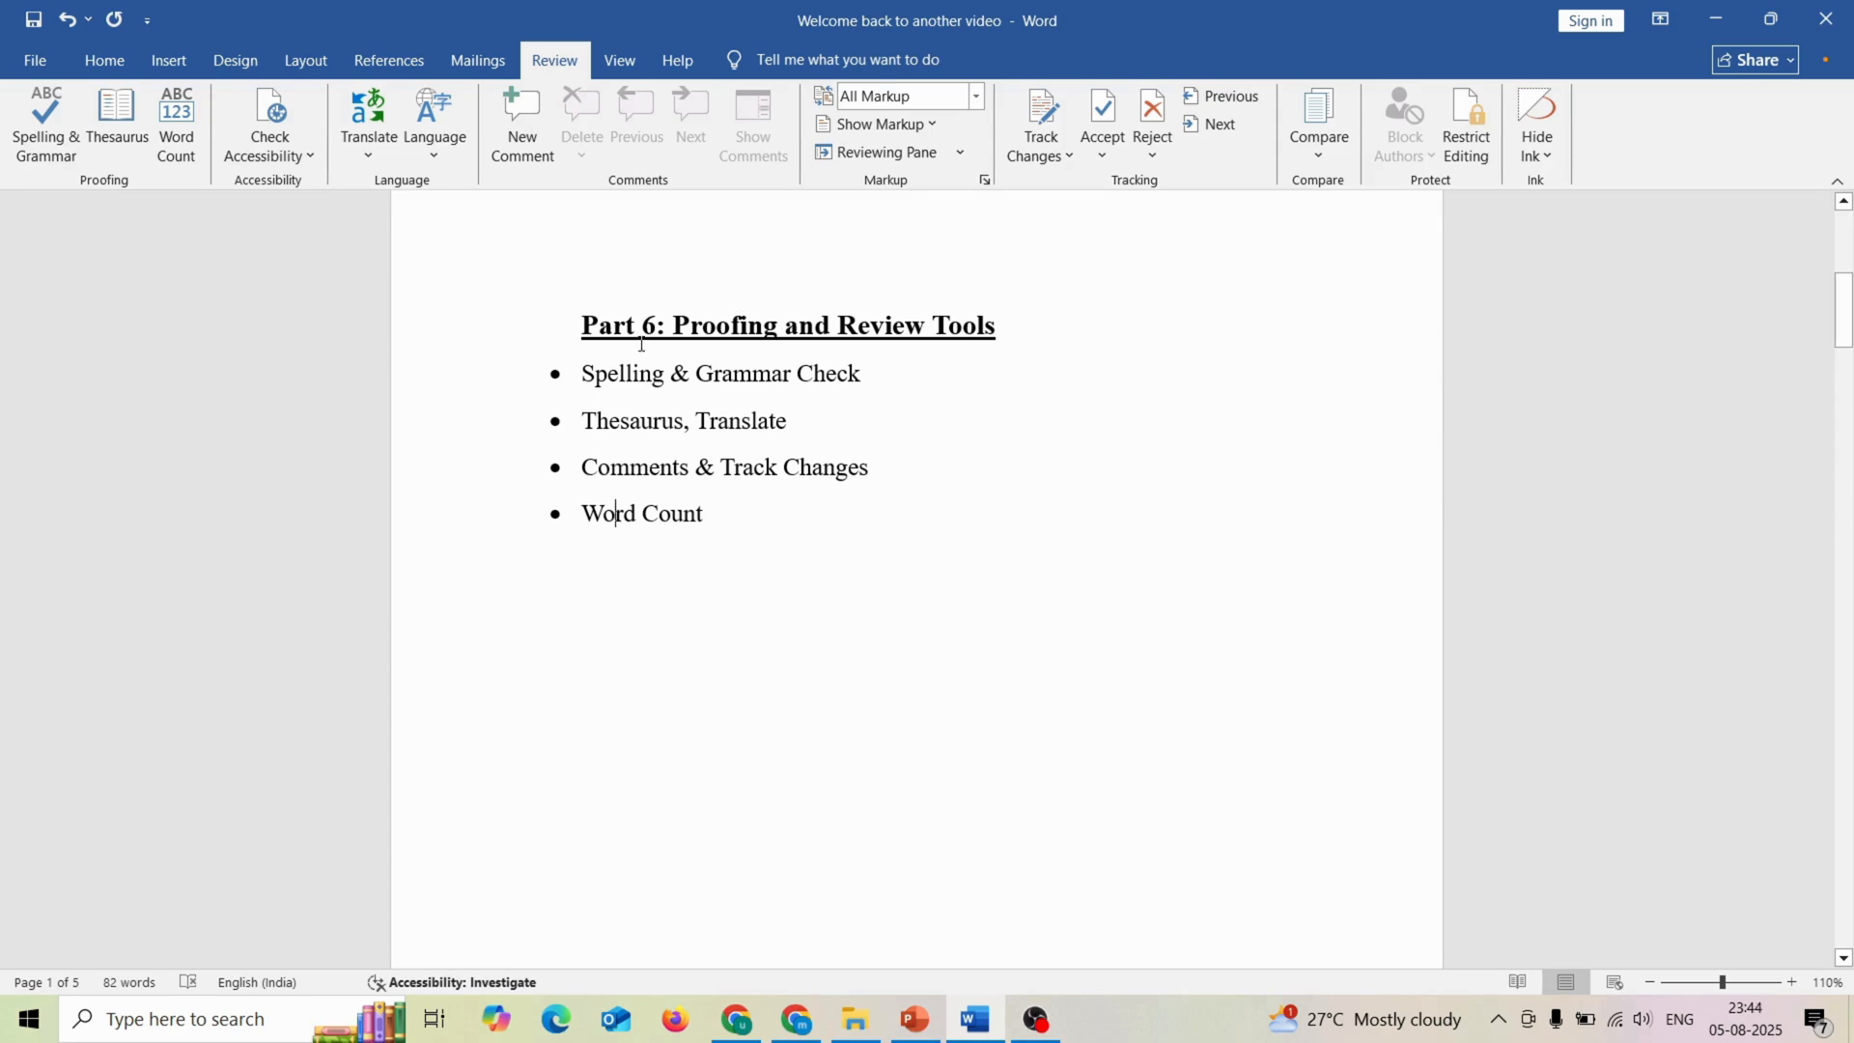
Step: Check the word count statistics for the "Part 6: Proofing and Review Tools" heading and its four bullets, and close the statistics
{"action": "left_click_drag", "start_coordinate": [575, 318], "coordinate": [700, 503]}
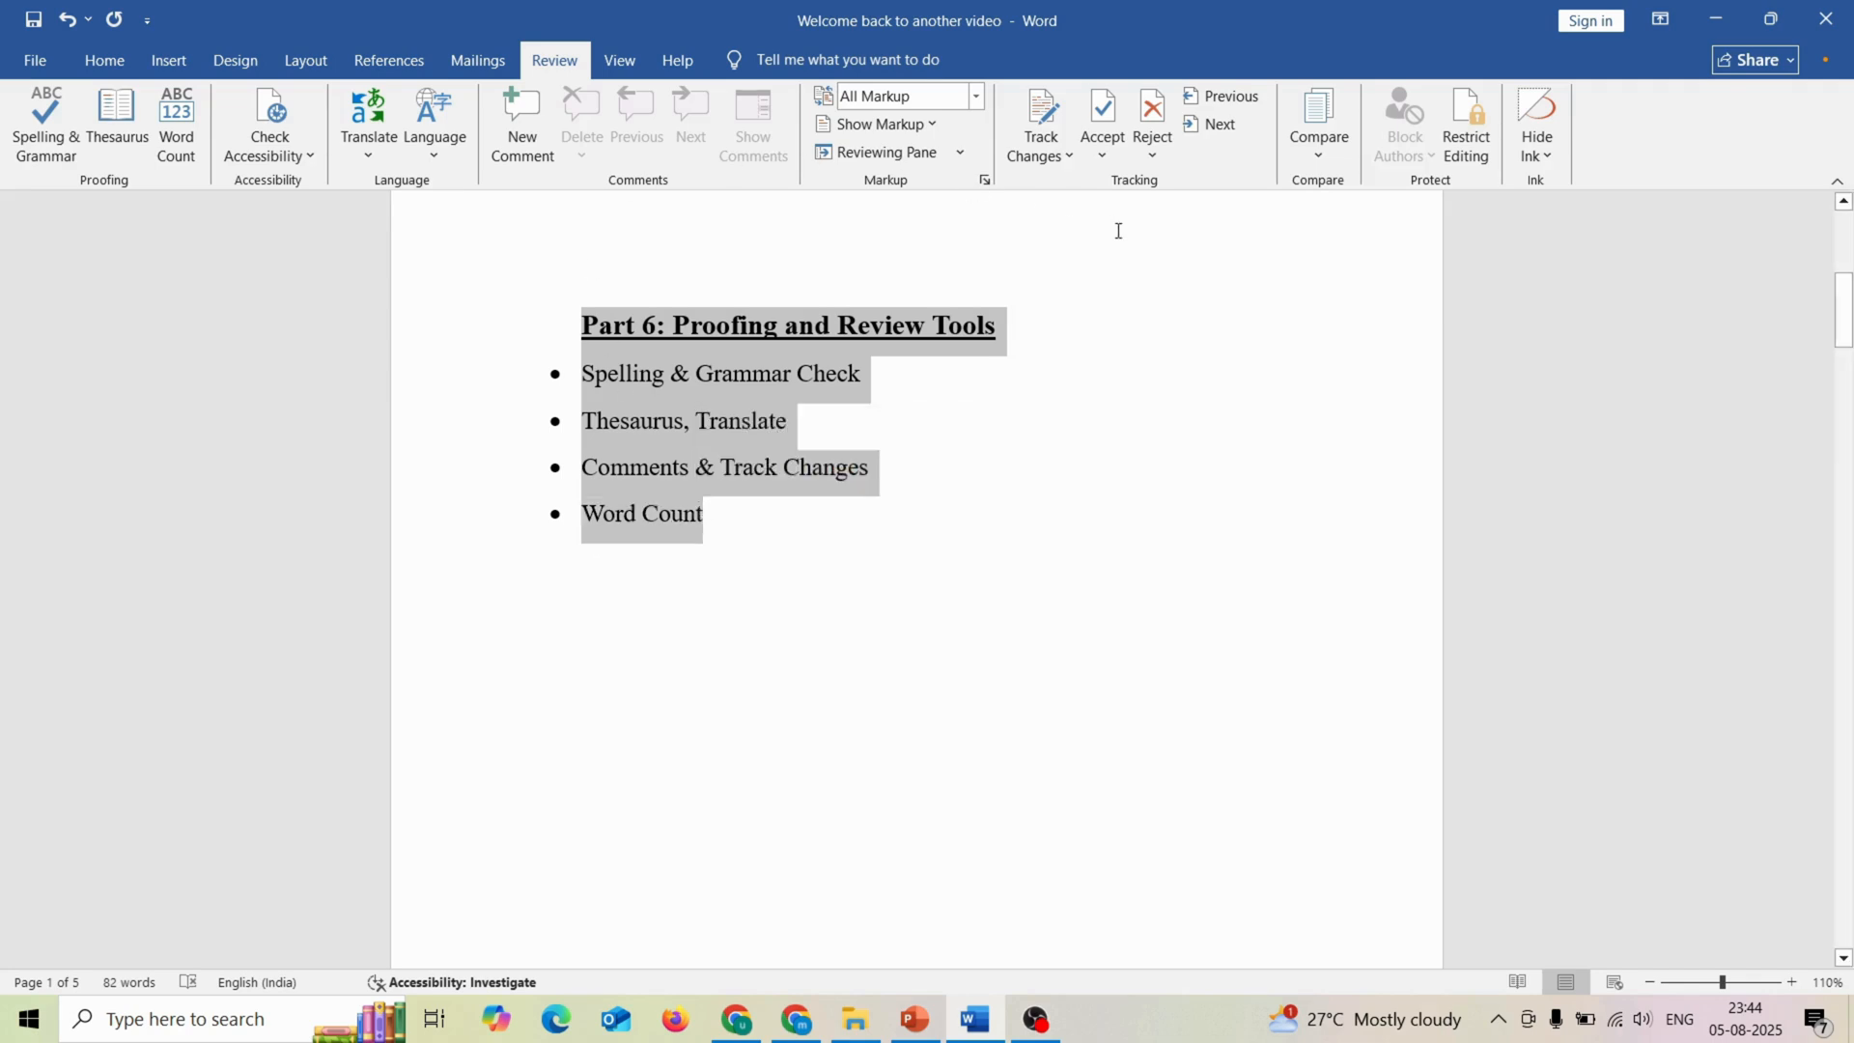
{"action": "left_click", "coordinate": [178, 135]}
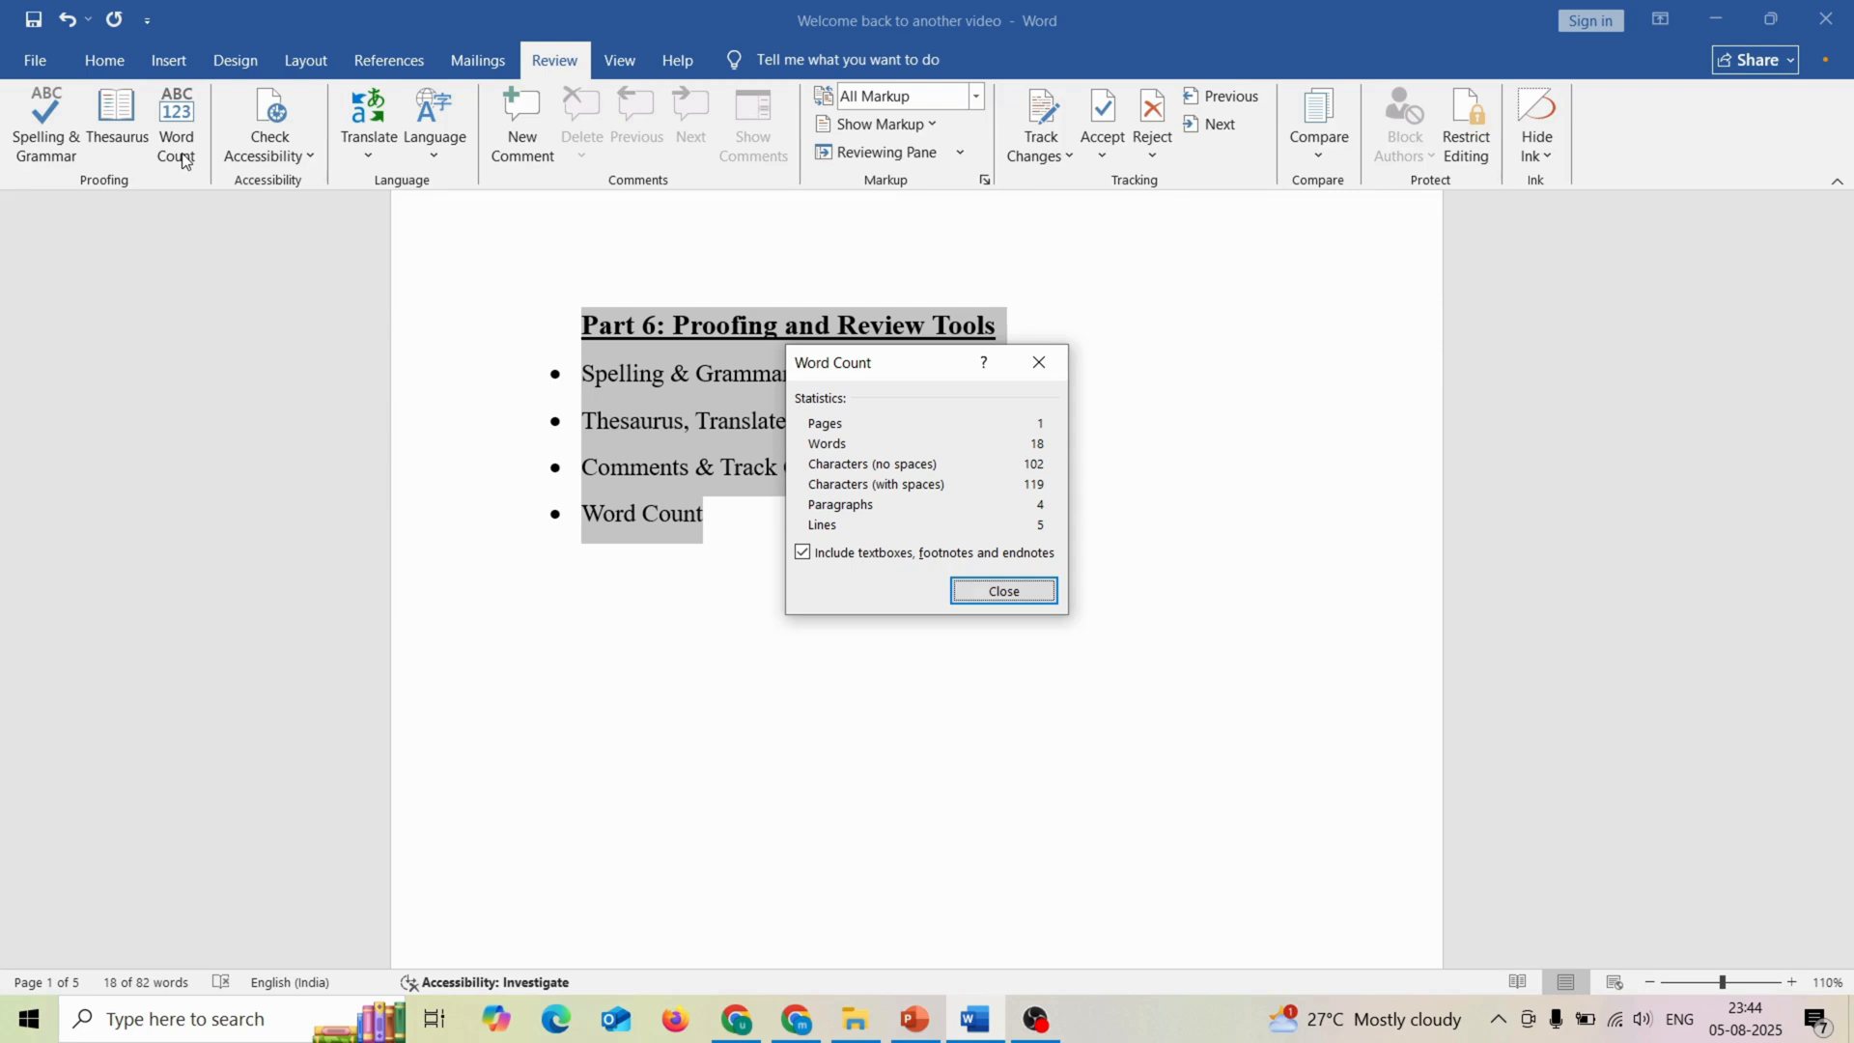
{"action": "left_click", "coordinate": [976, 593]}
{"action": "left_click", "coordinate": [753, 524]}
{"action": "scroll", "coordinate": [754, 524], "scroll_direction": "down", "scroll_amount": 3}
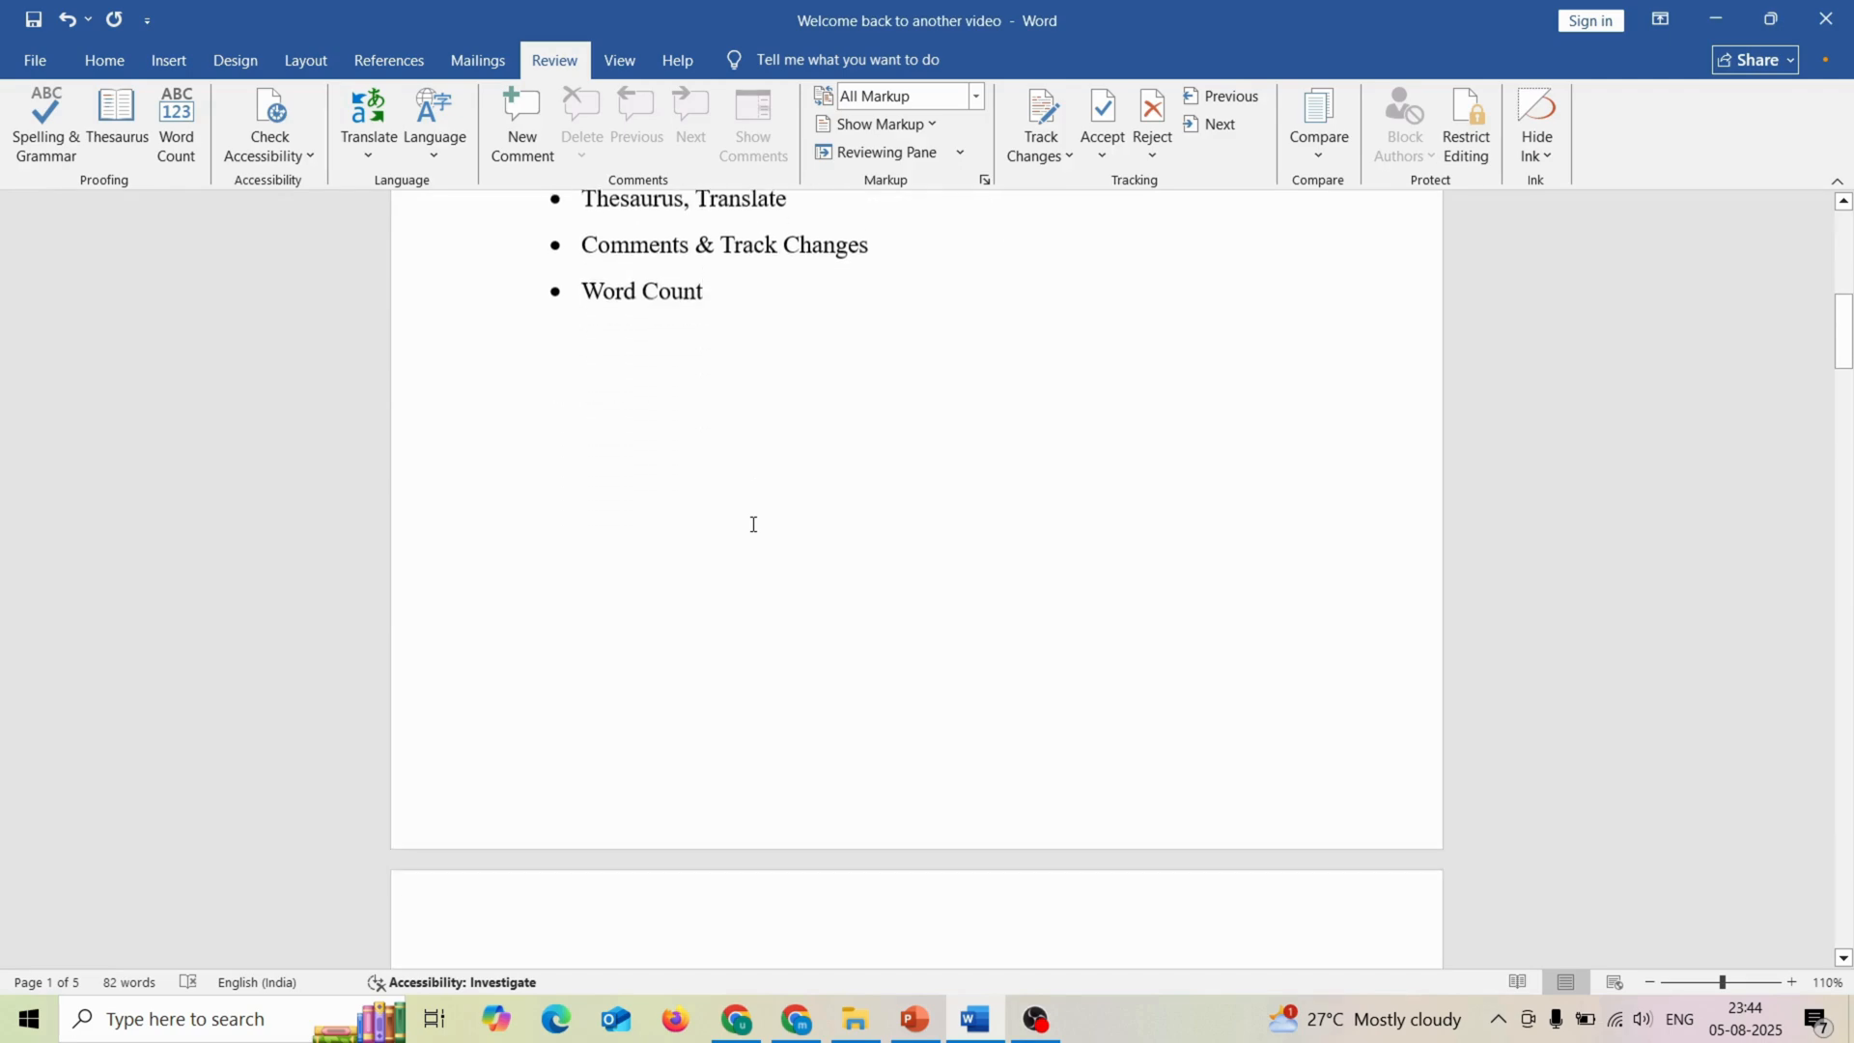
{"action": "scroll", "coordinate": [754, 525], "scroll_direction": "up", "scroll_amount": 4}
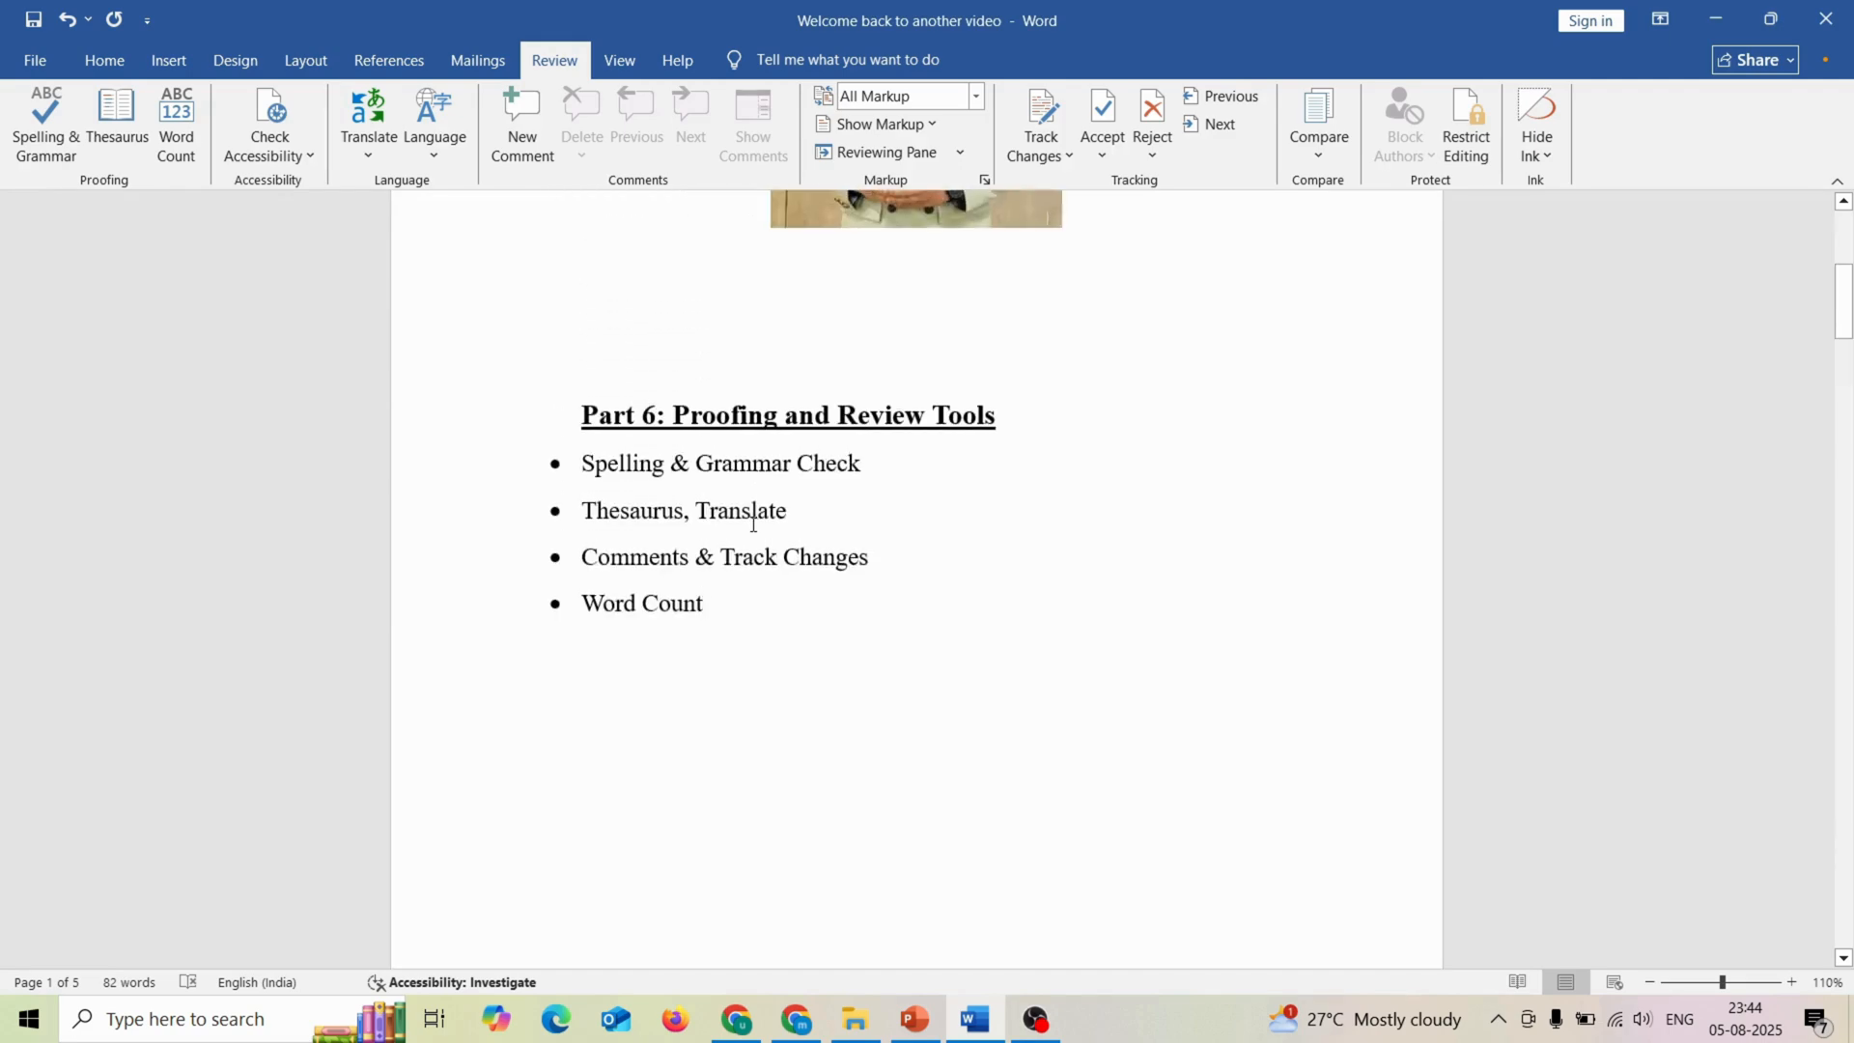